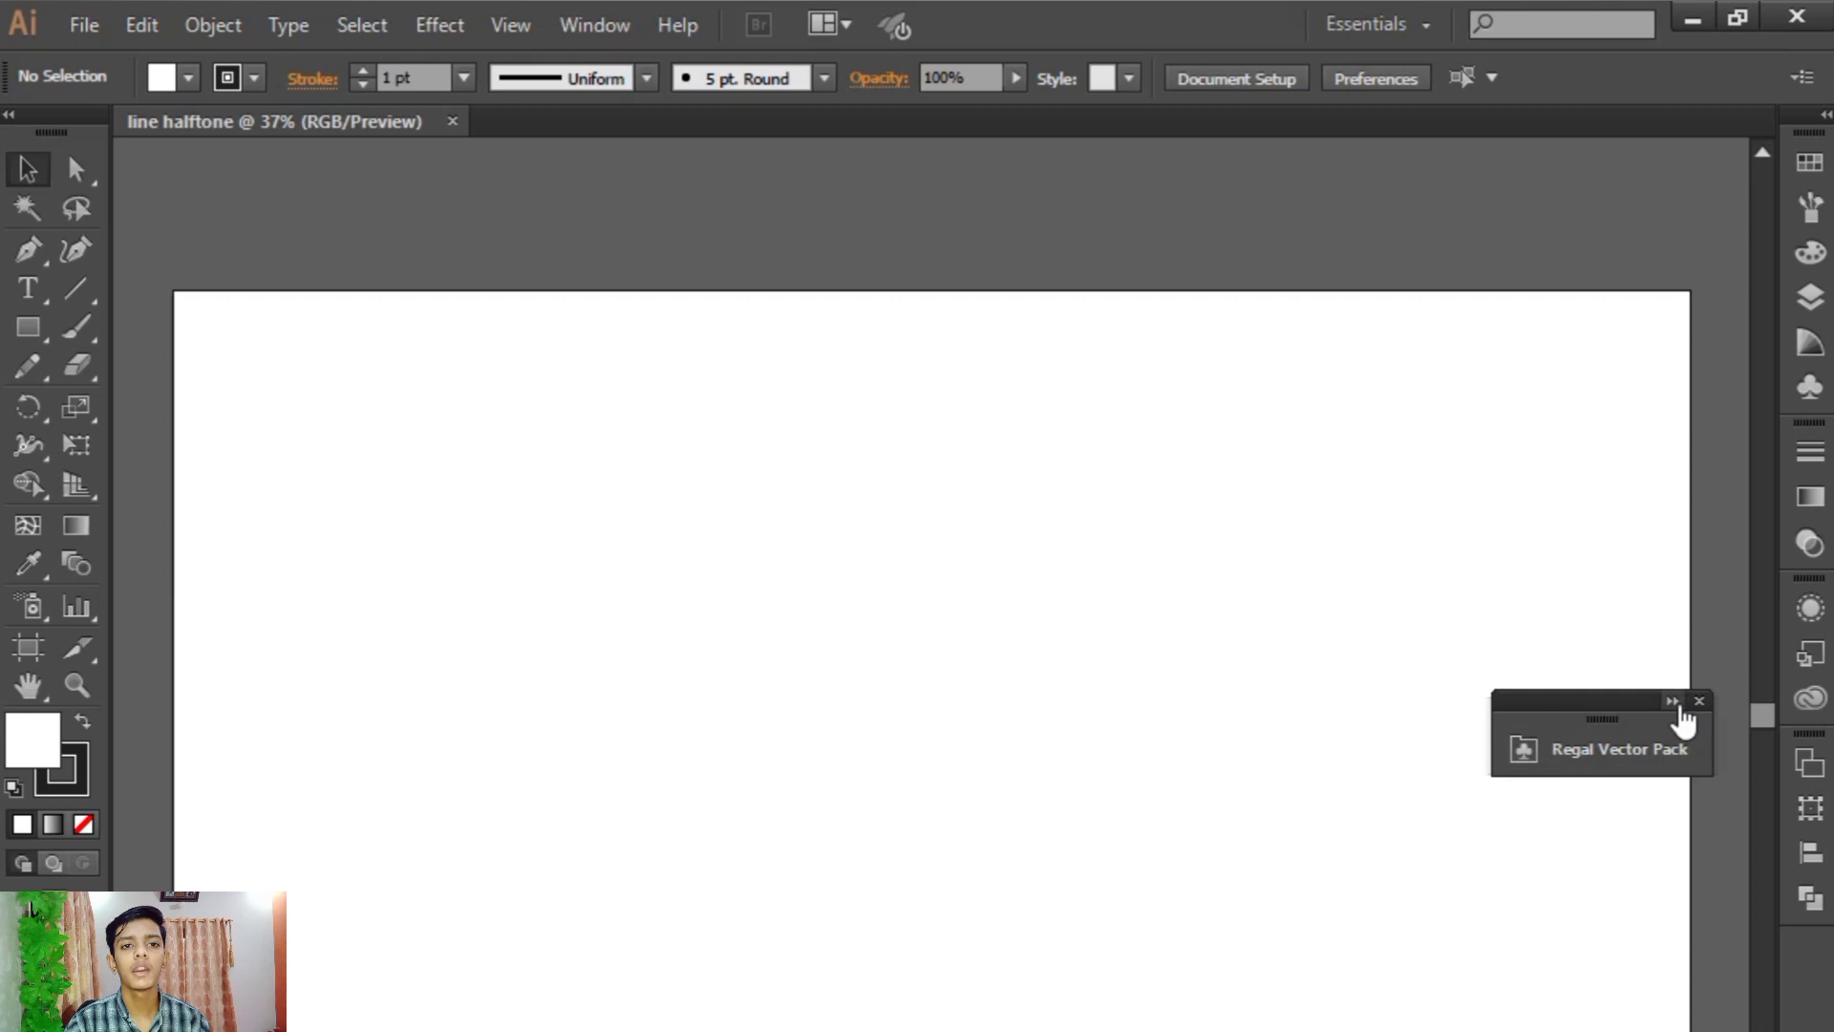
- Expand the Regal Vector Pack symbol library and move it clear of the artboard
left_click(1671, 701)
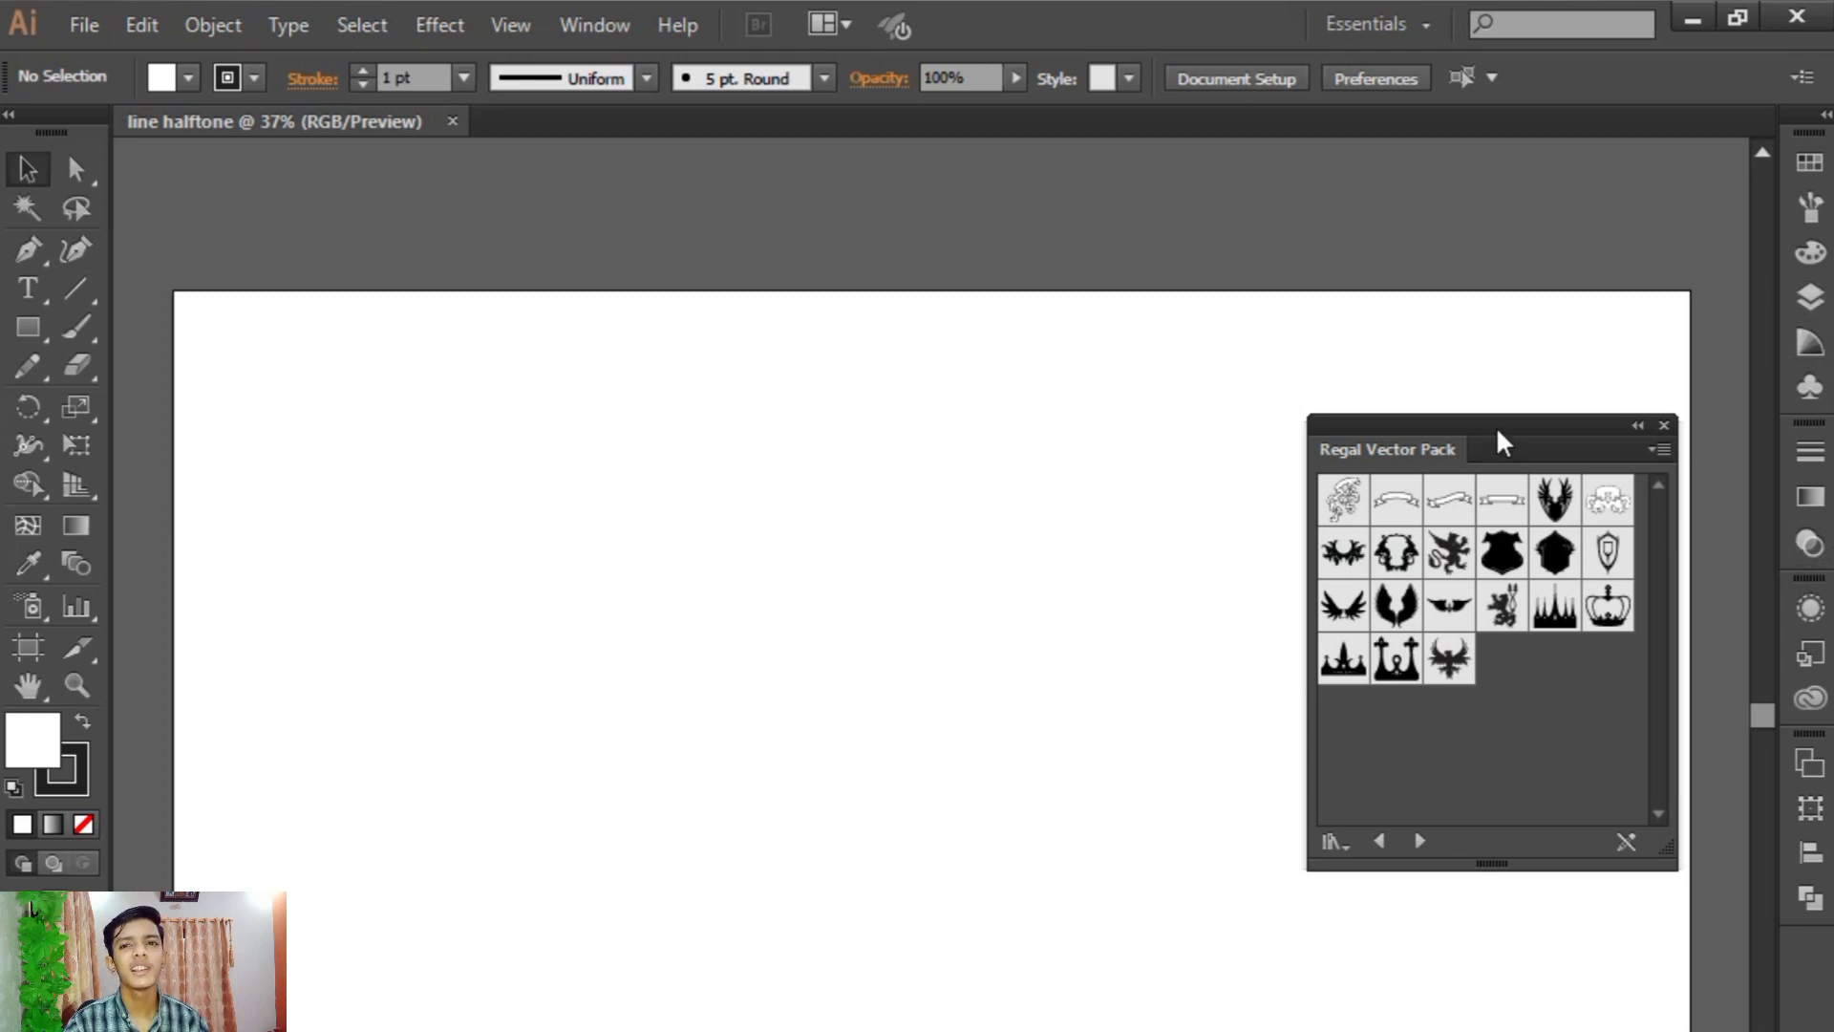
left_click_drag(1496, 426, 1617, 932)
- Draw a straight horizontal path with the Pen tool across the artboard's full width, just below its upper edge
left_click_drag(1599, 611, 1466, 289)
key("ctrl+minus")
key("ctrl+minus")
key("ctrl+minus")
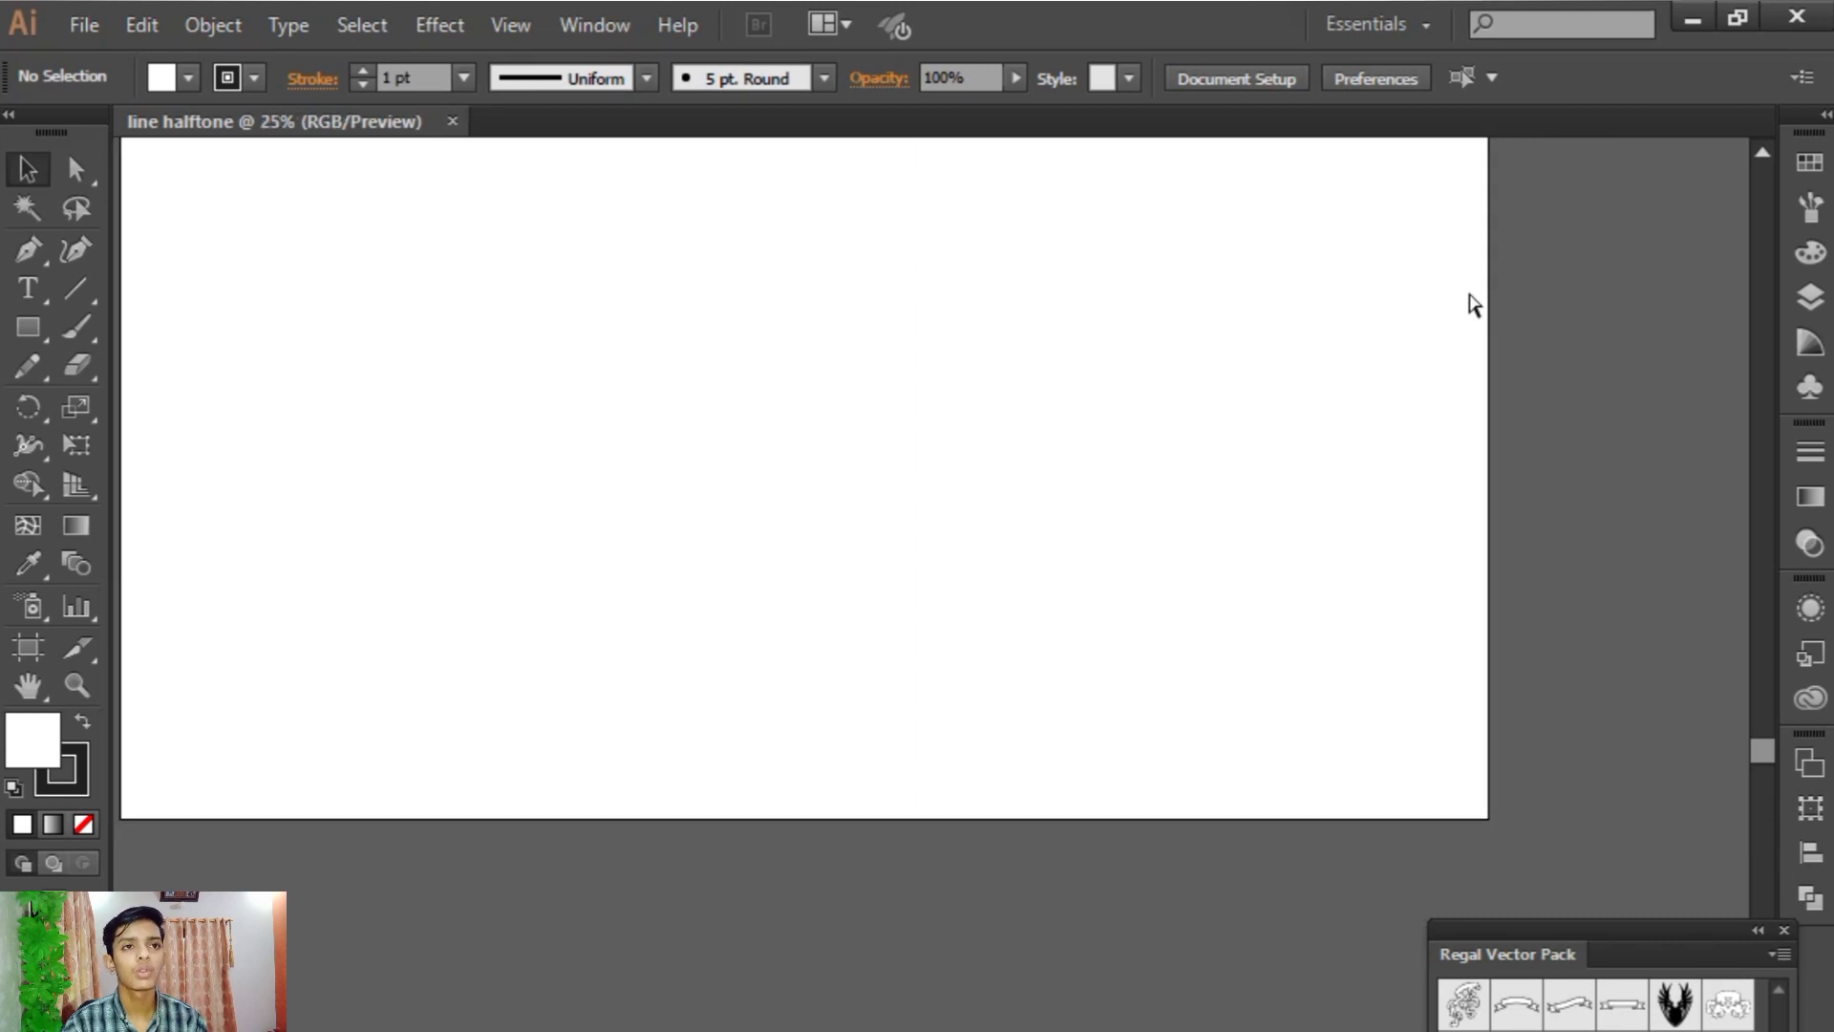
left_click_drag(1267, 430, 1373, 484)
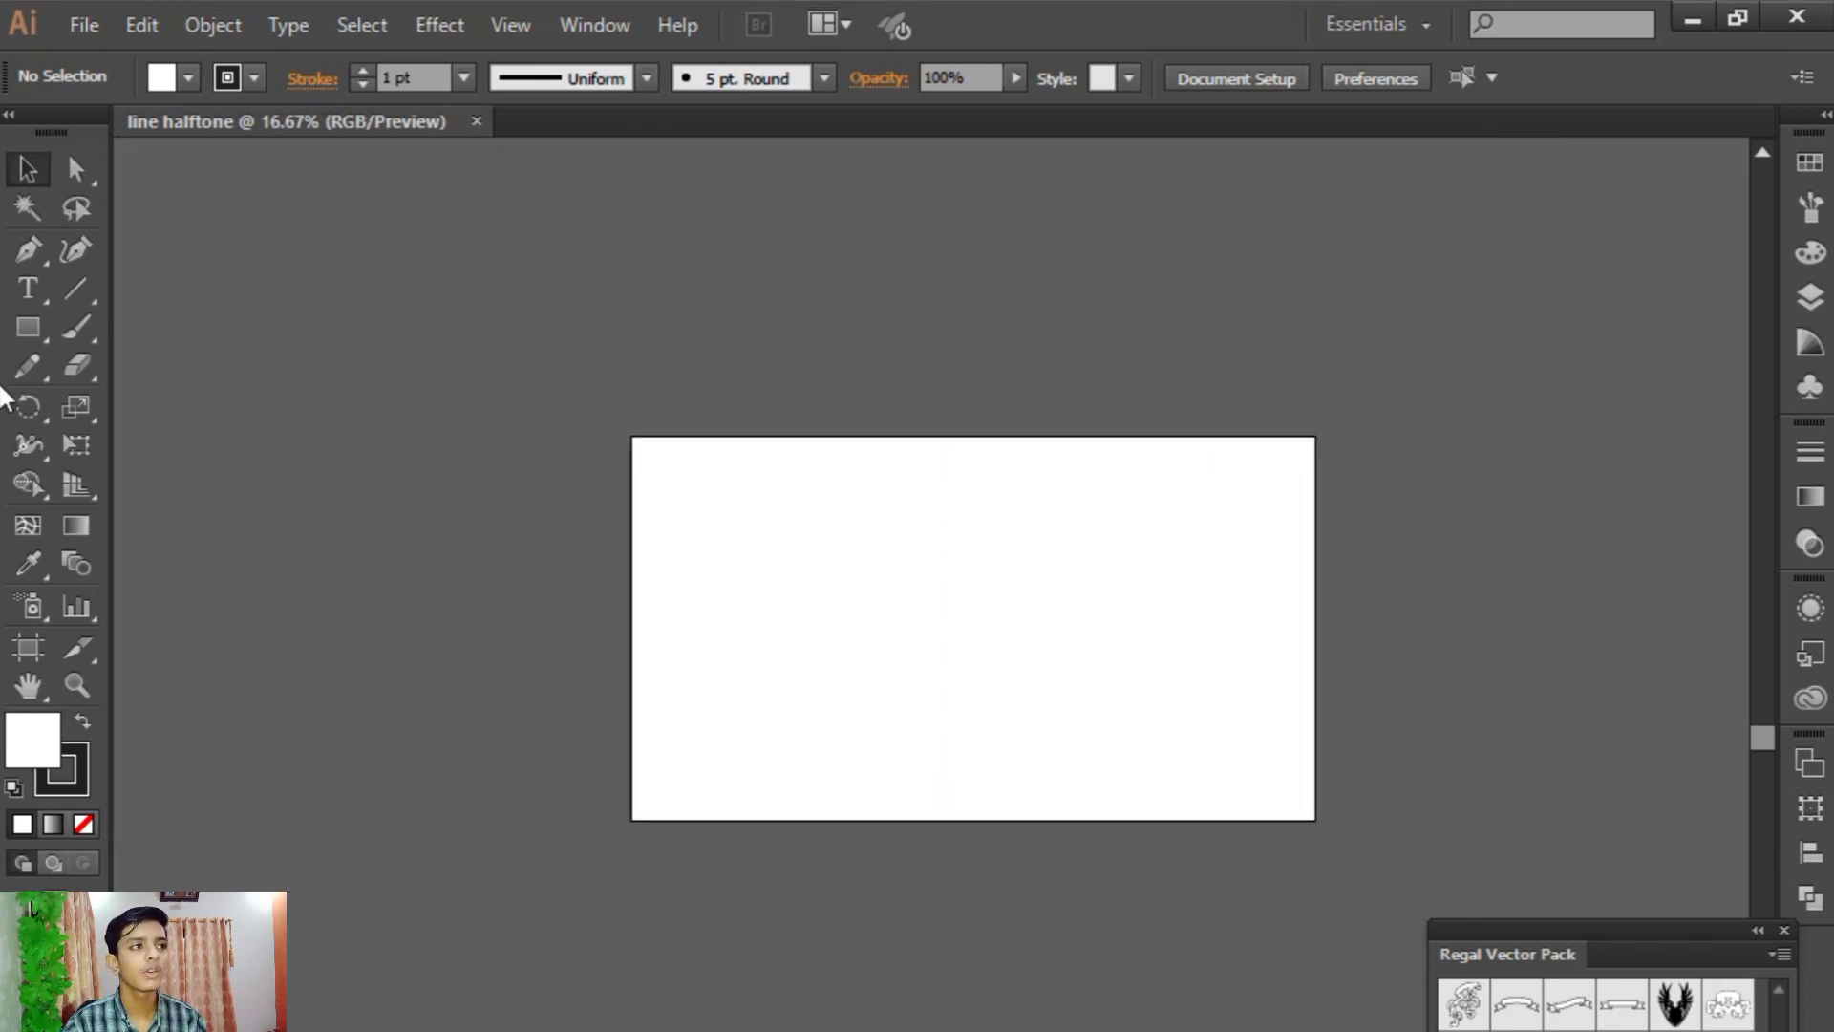
left_click(53, 288)
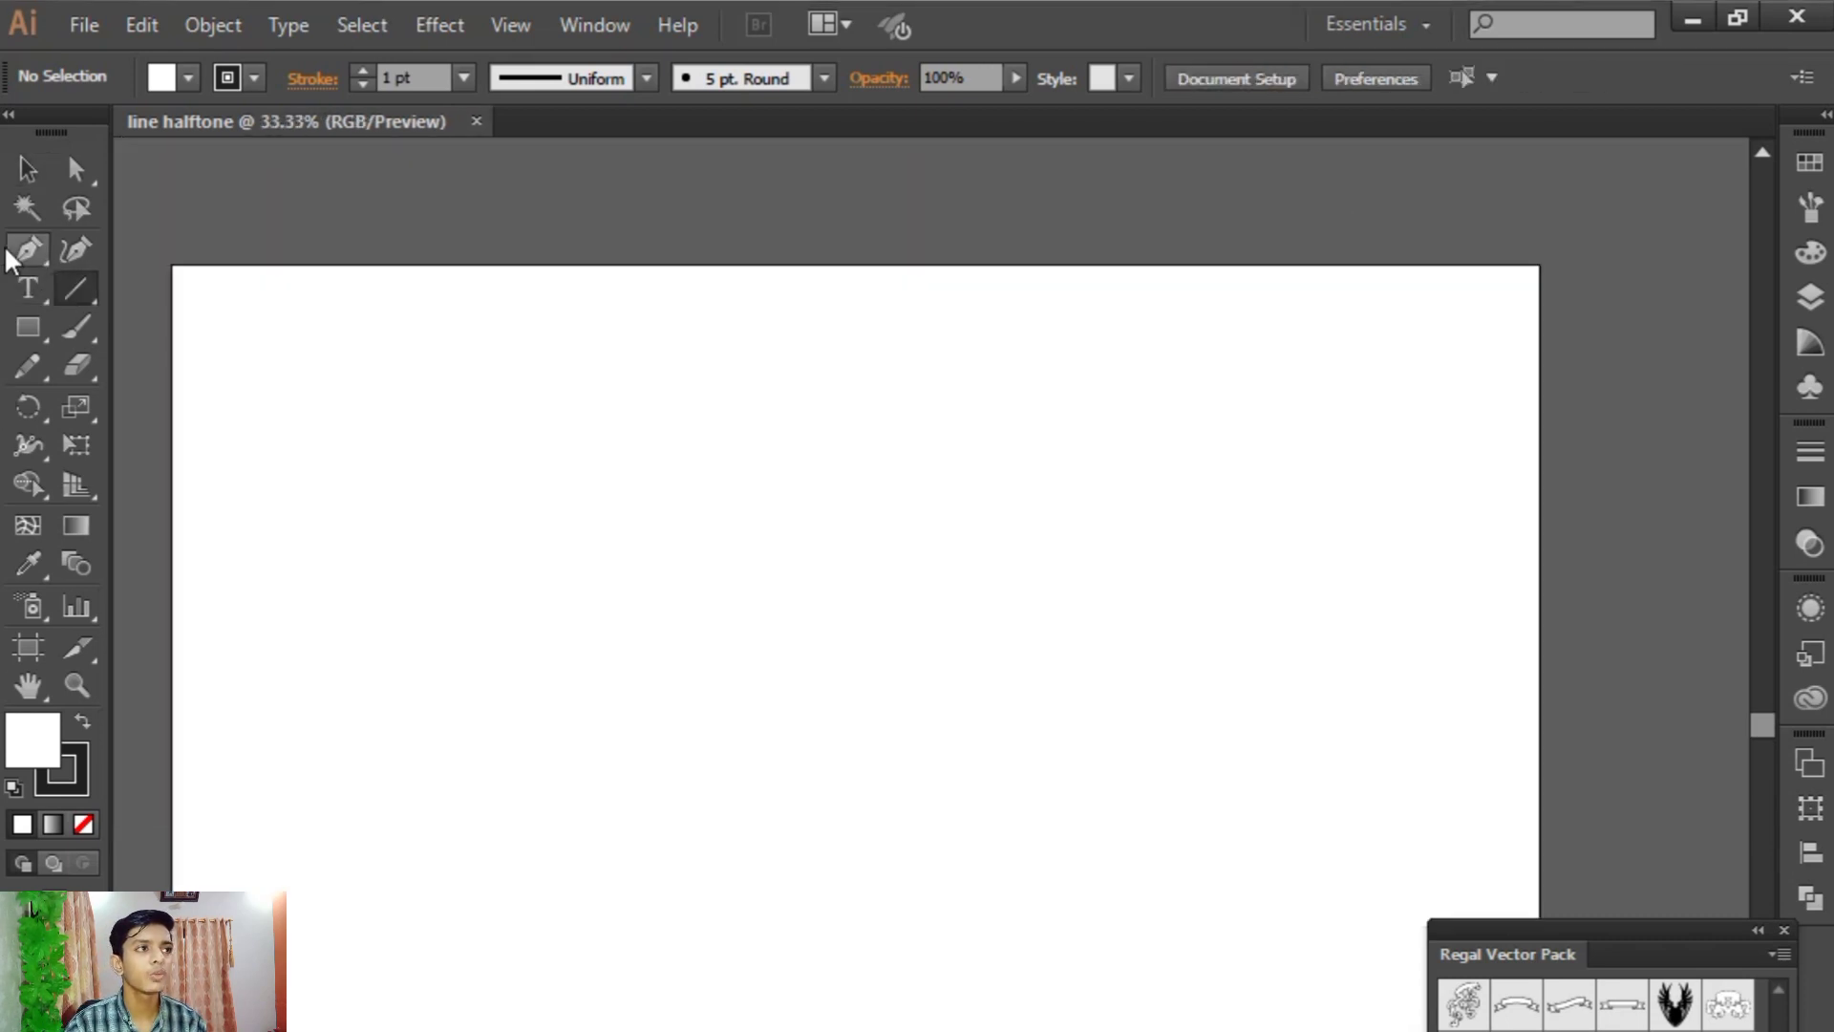
left_click(9, 248)
left_click(171, 287)
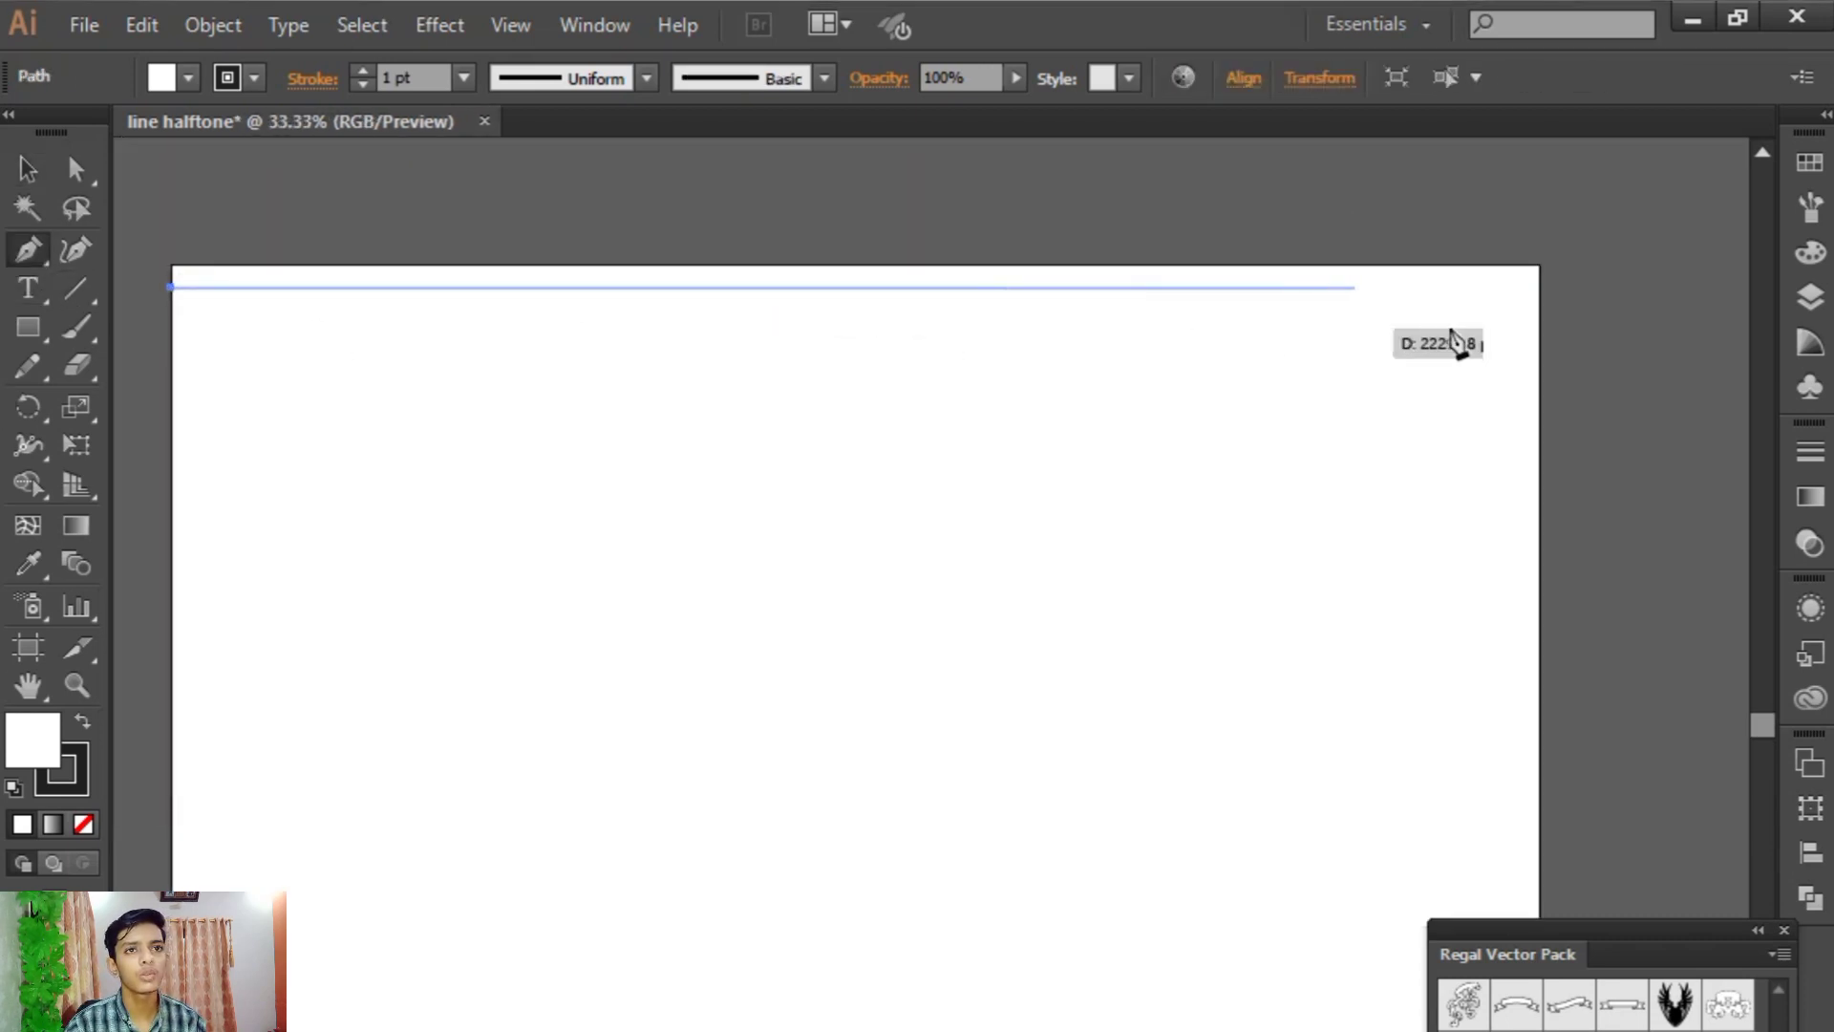
left_click(1535, 288)
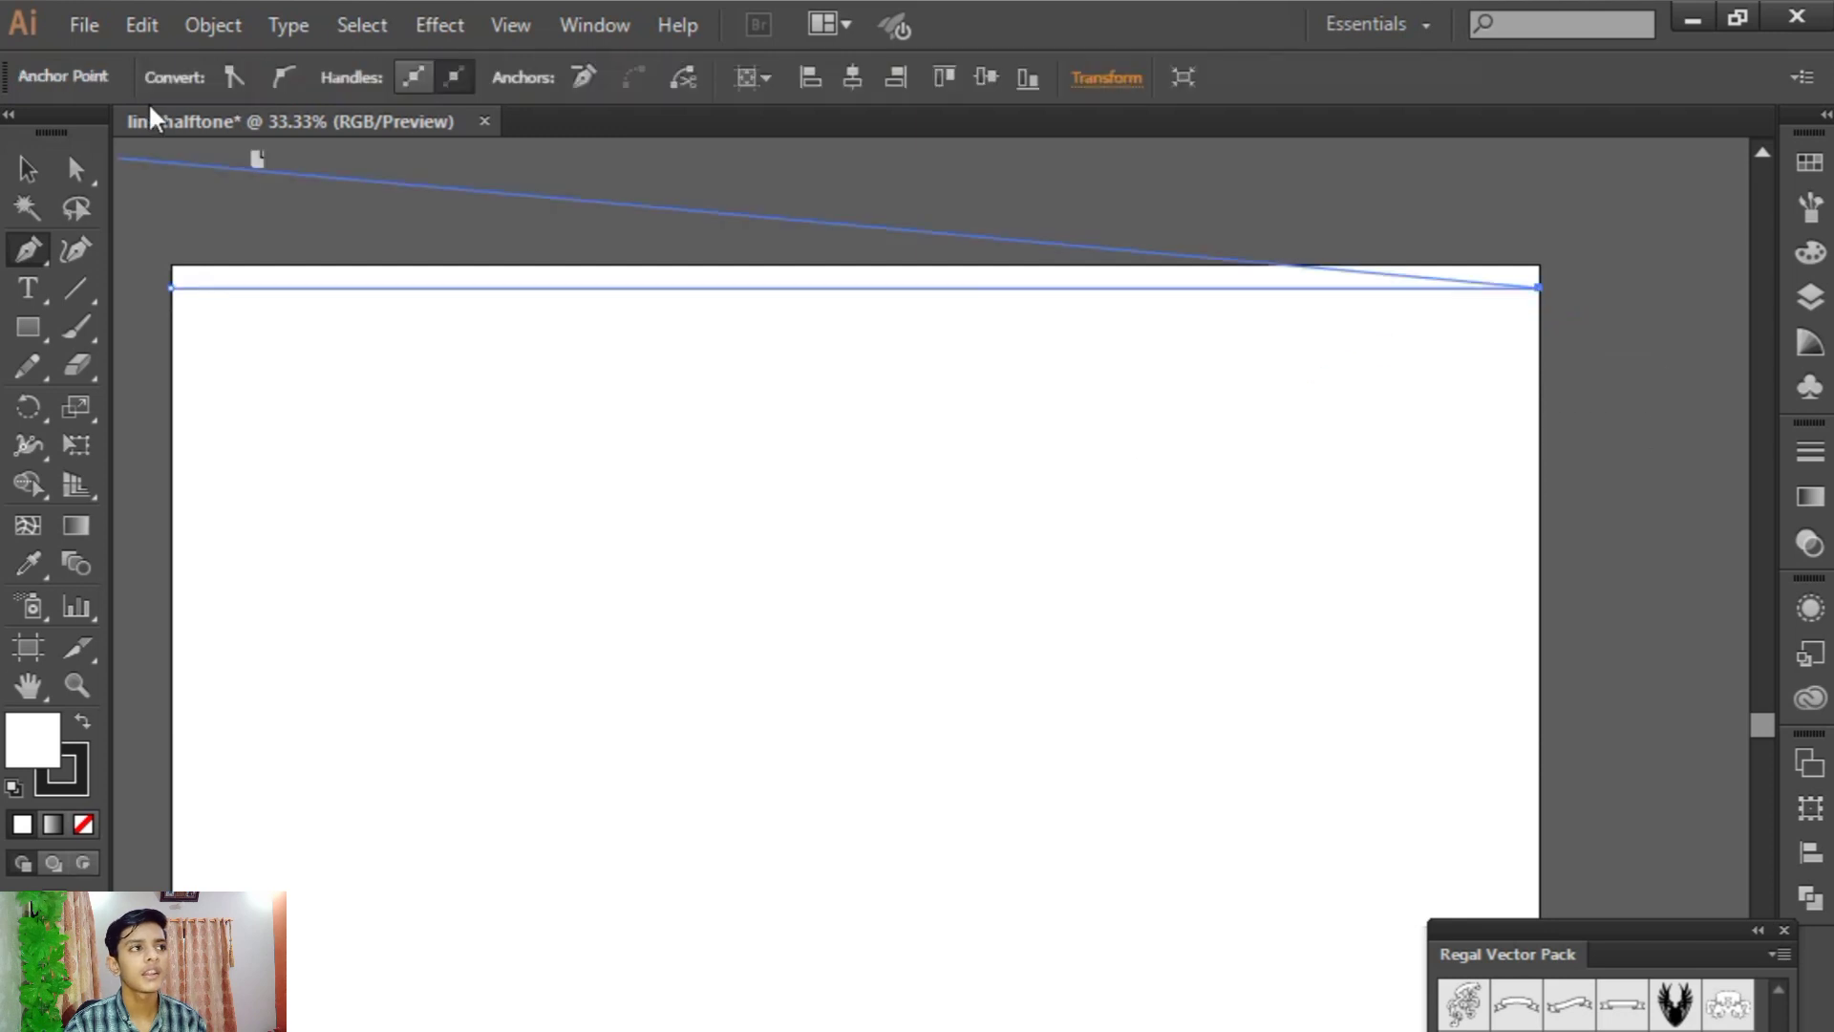
left_click(29, 169)
left_click(377, 192)
- Try stroke weights of 7 pt and 8 pt on the horizontal line
left_click(608, 285)
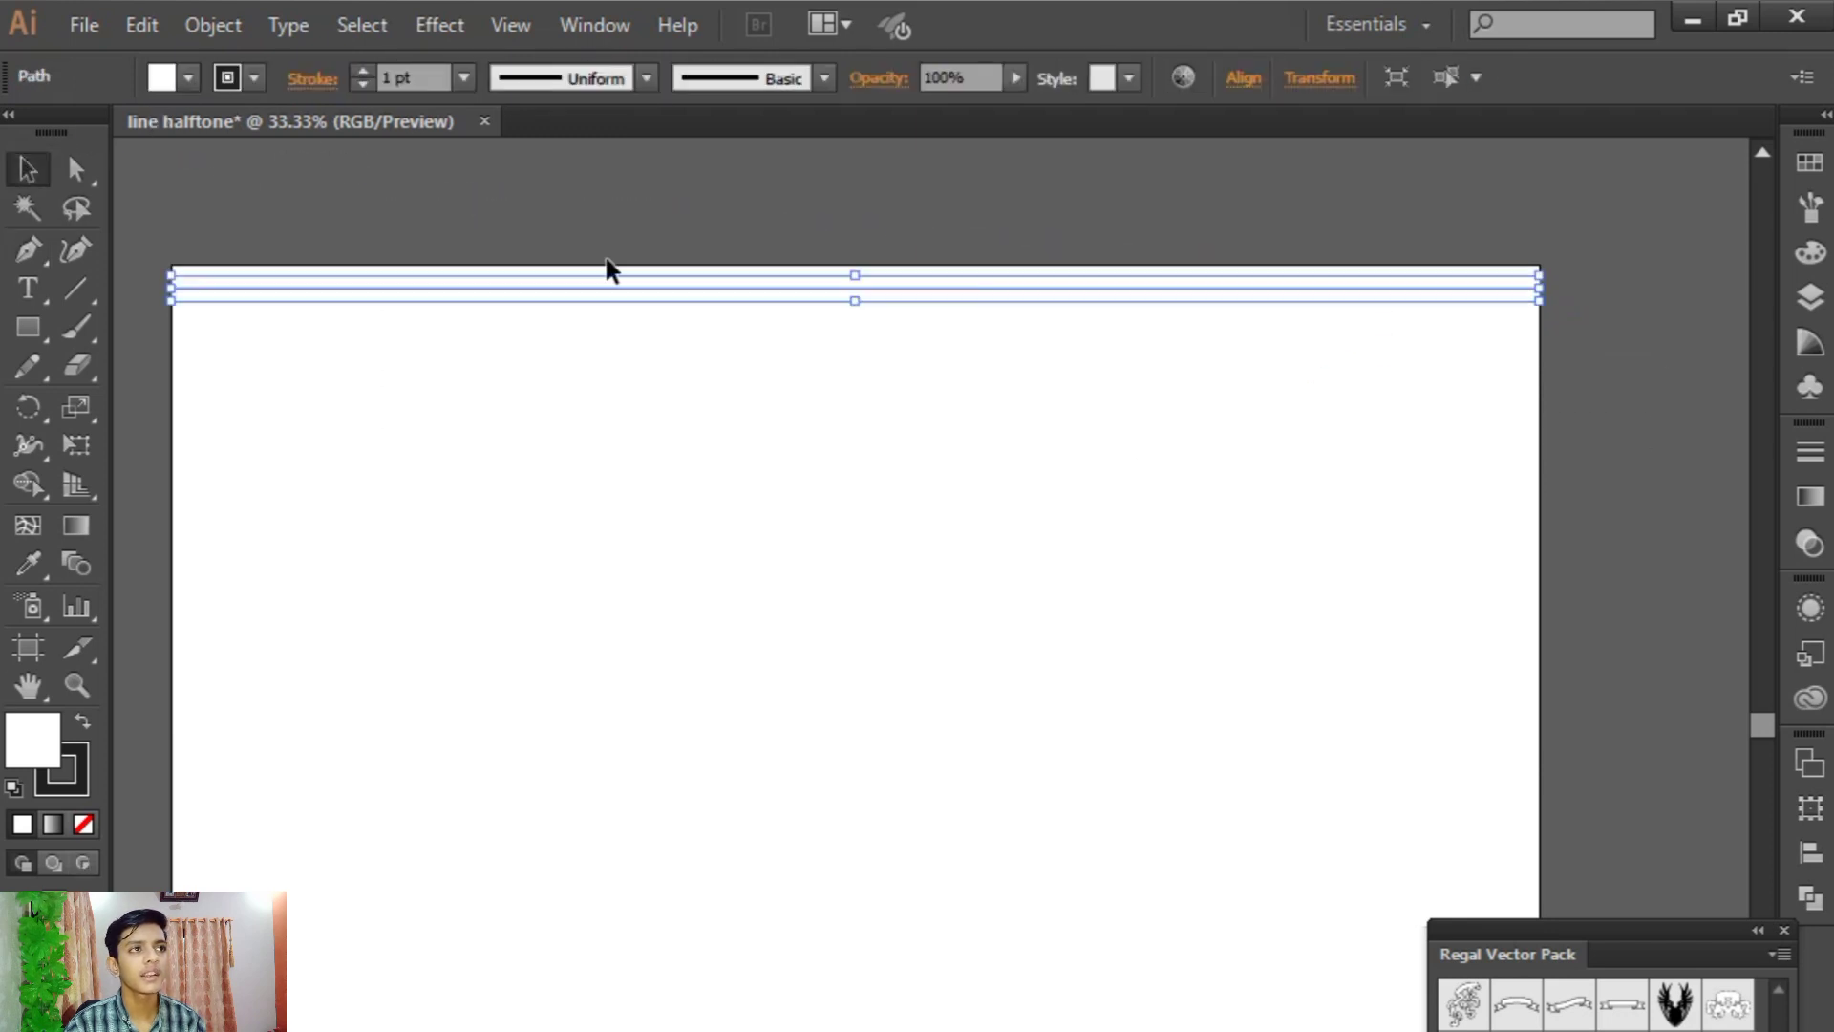
left_click(464, 76)
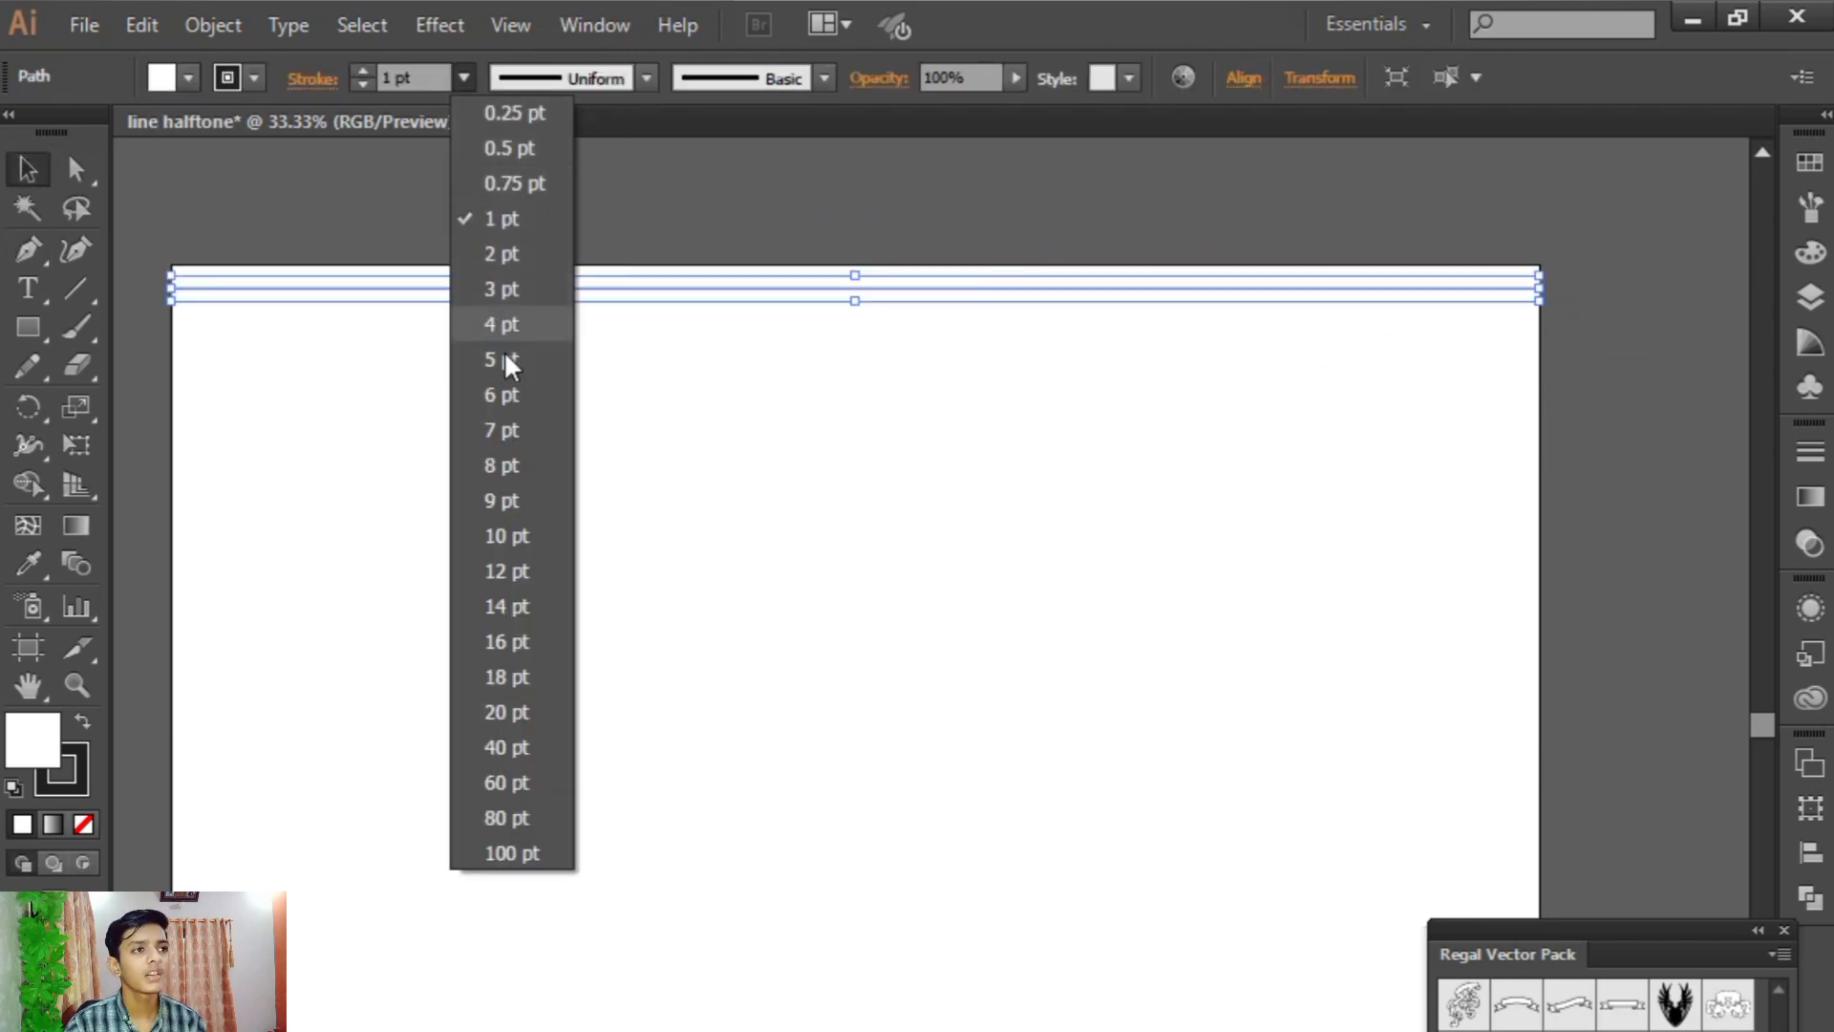
left_click(507, 428)
left_click(518, 206)
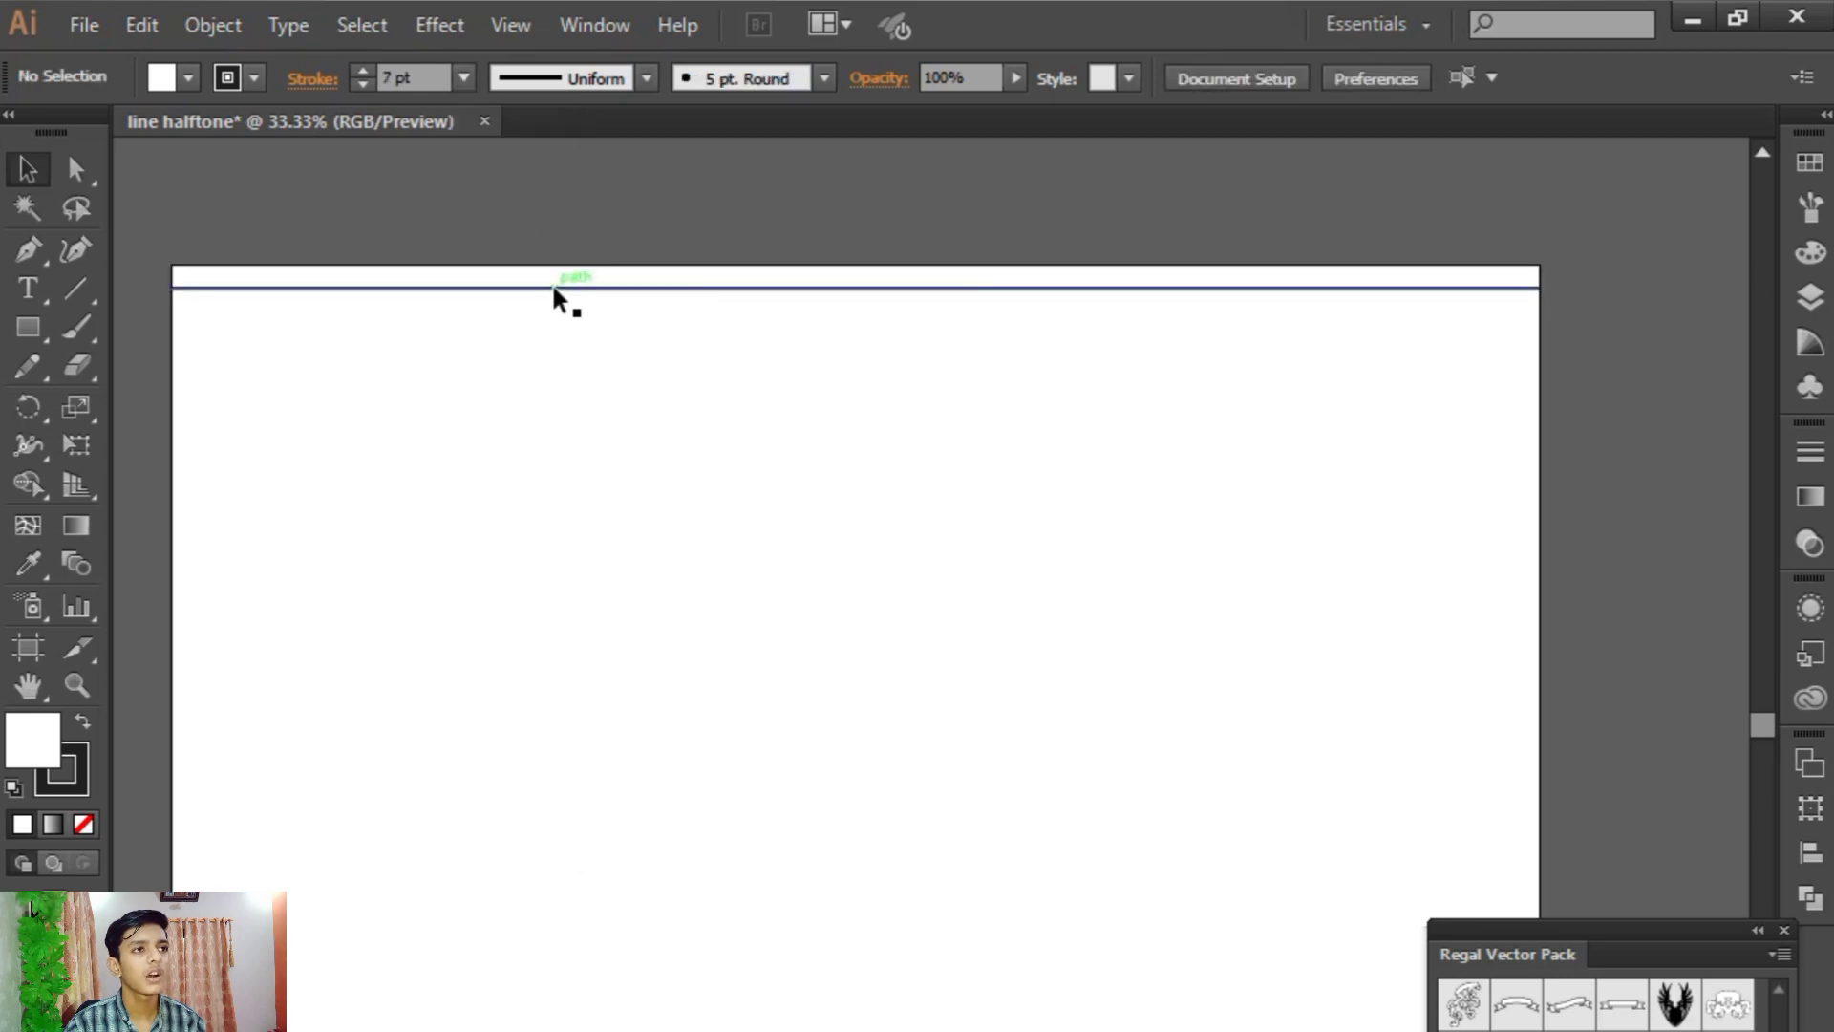
left_click(552, 285)
left_click(464, 76)
left_click(499, 459)
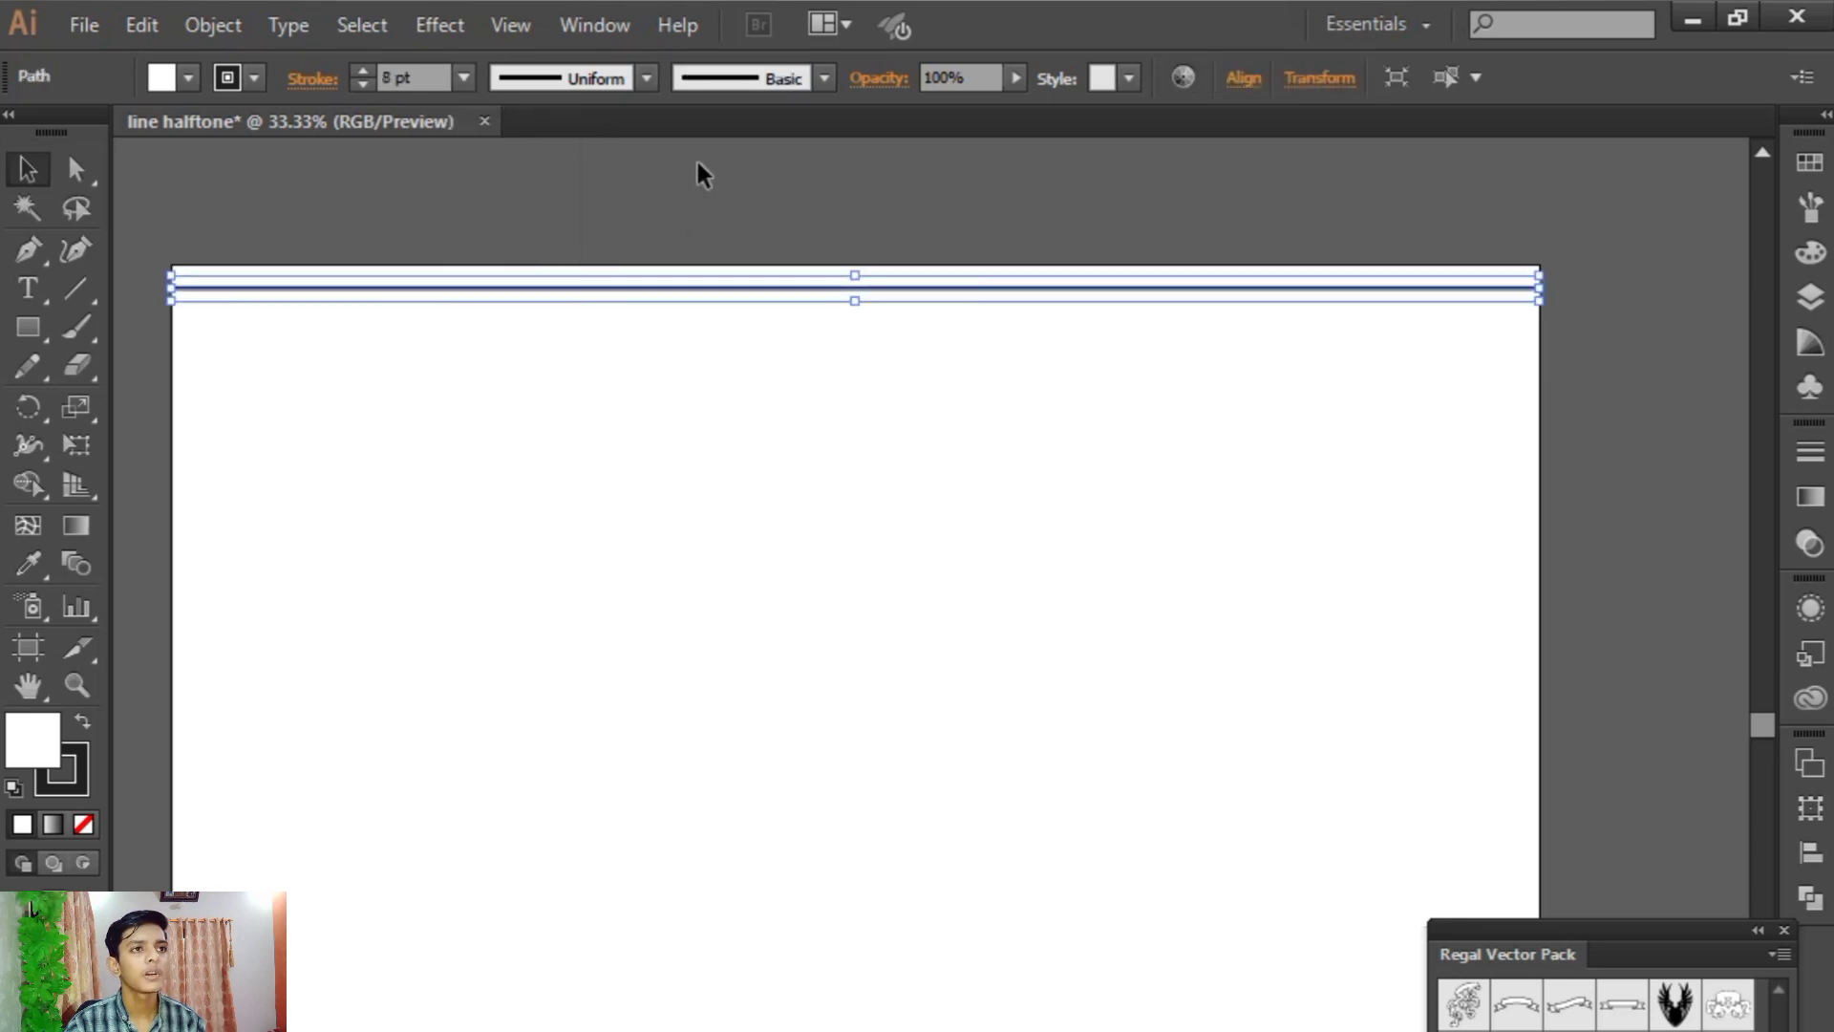
left_click(695, 157)
- Set the horizontal line's stroke weight to 10 pt
key("ctrl+1")
left_click_drag(874, 582, 867, 770)
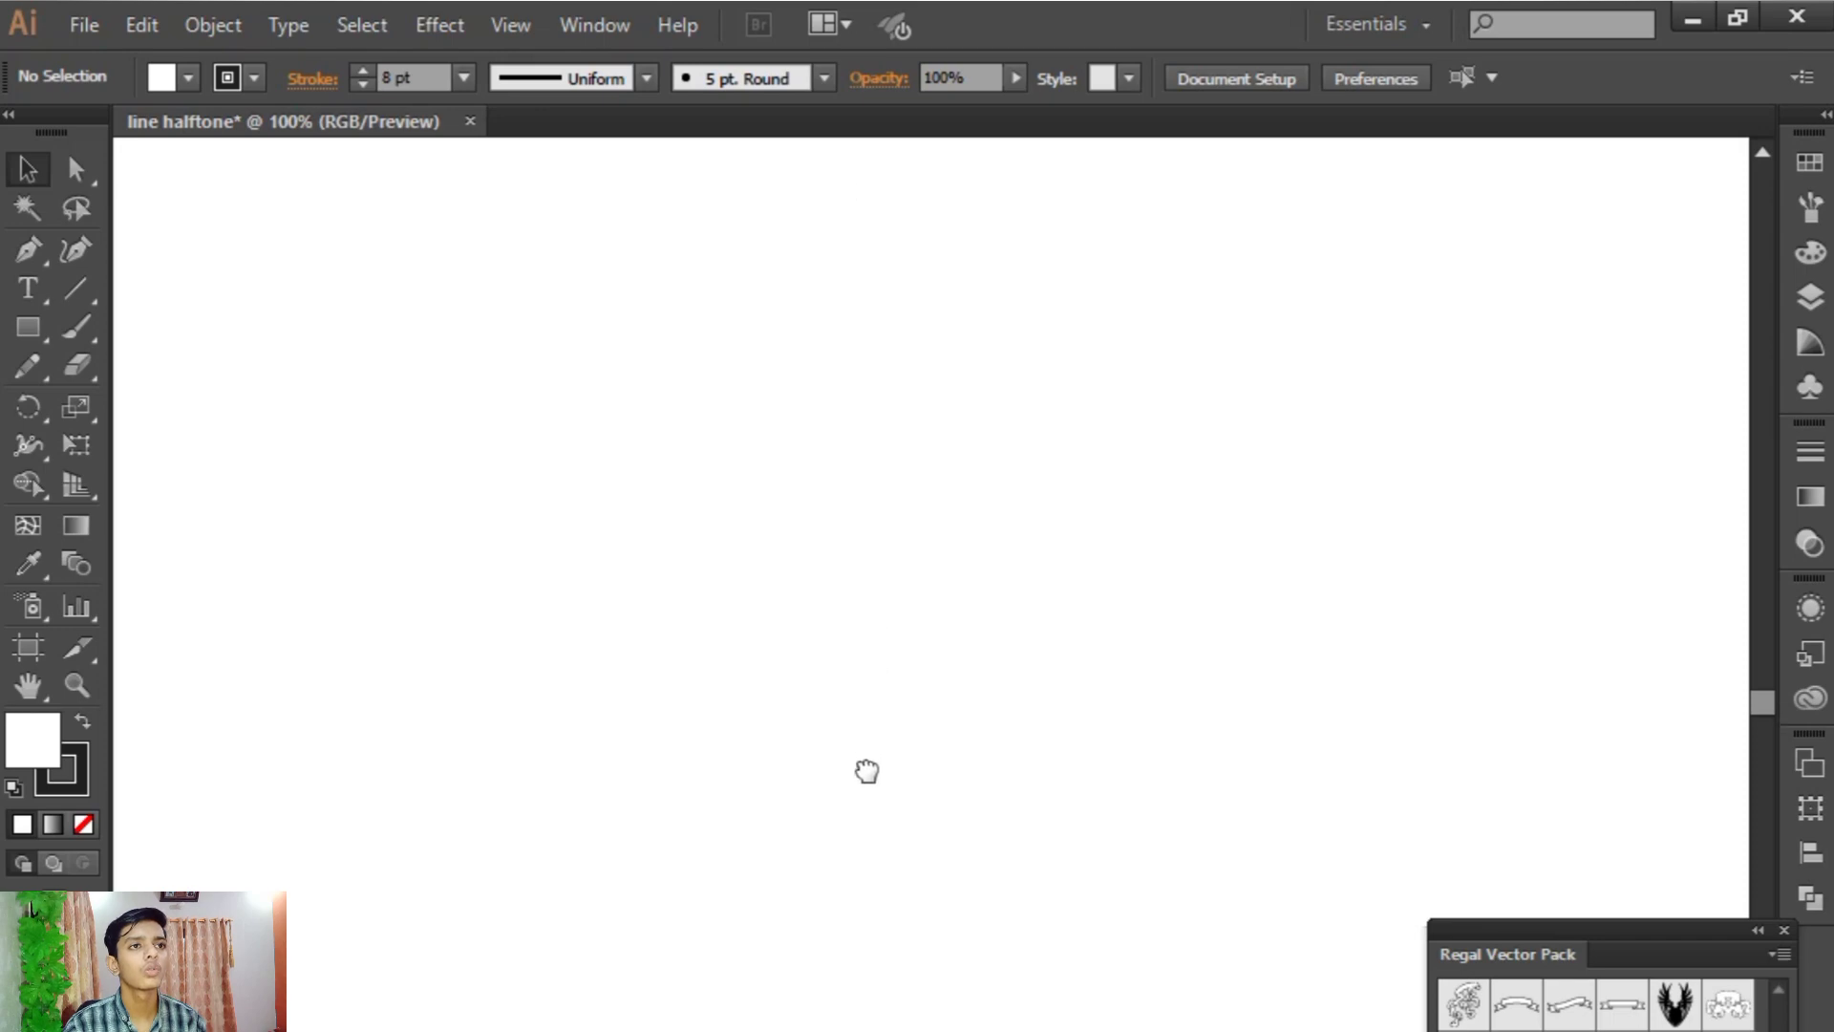
left_click_drag(1074, 186, 1081, 472)
left_click_drag(1023, 532, 1023, 495)
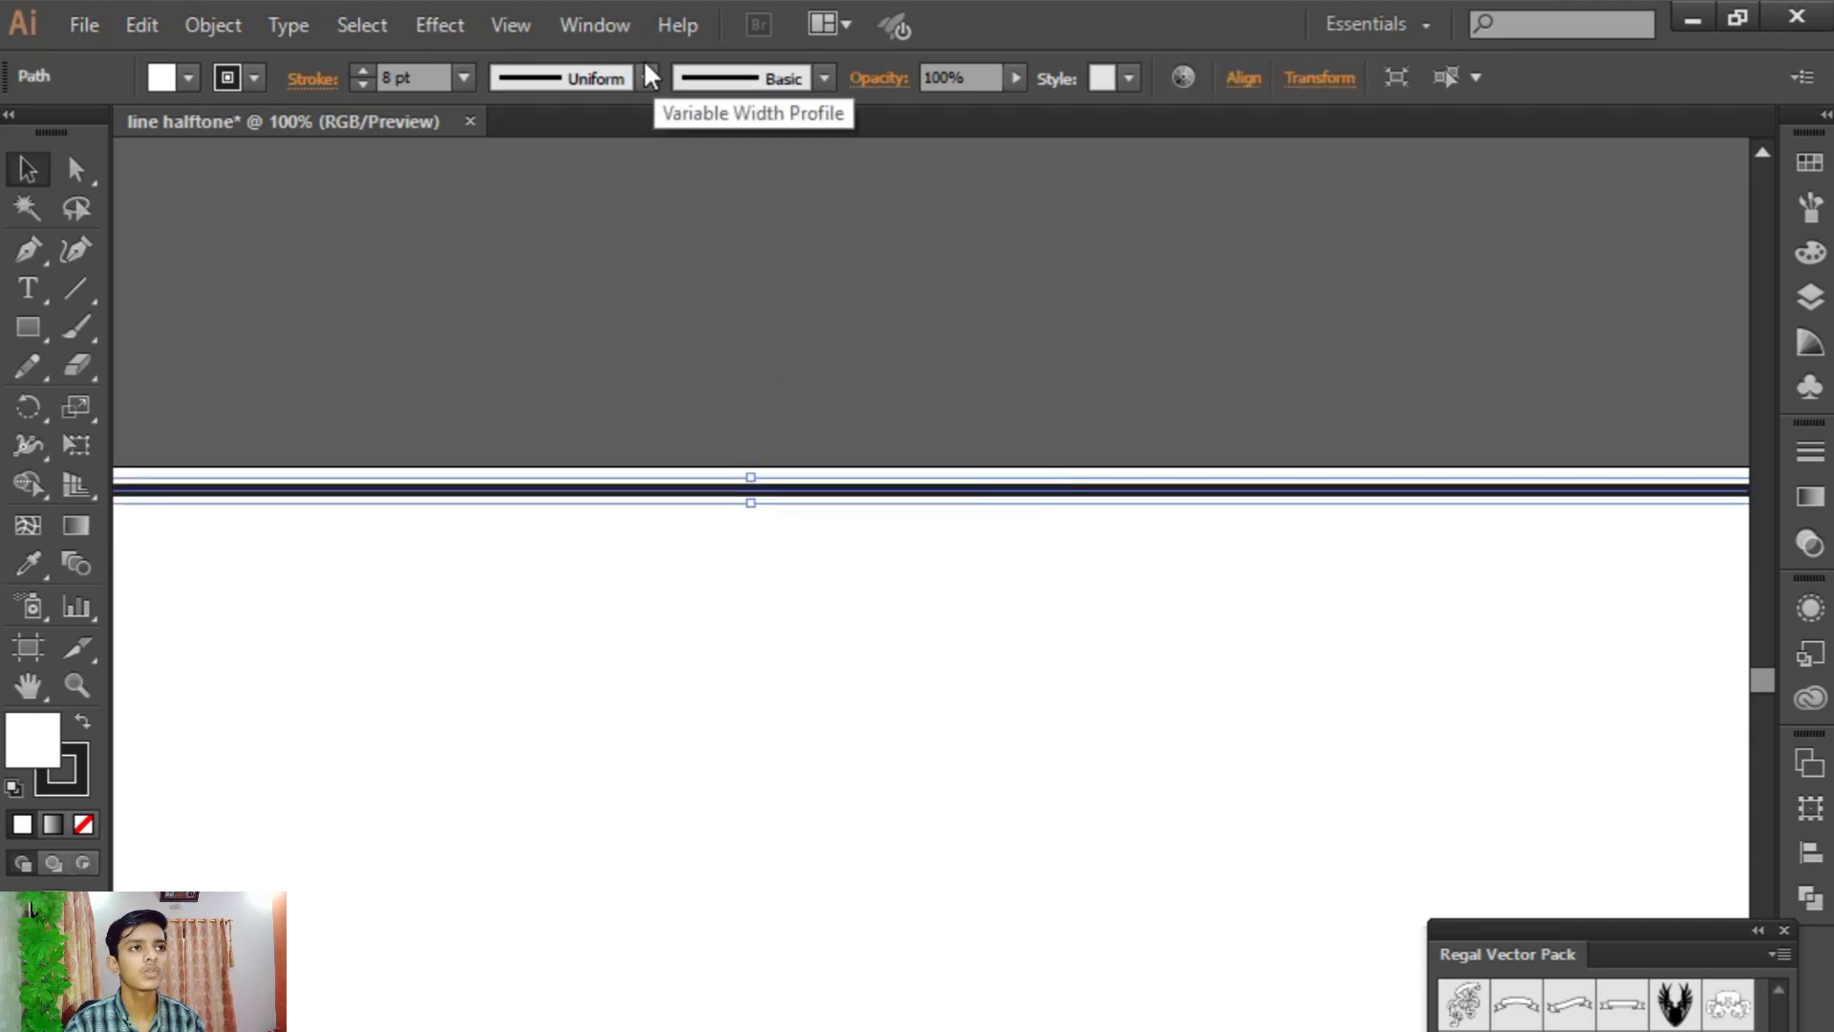
left_click(463, 78)
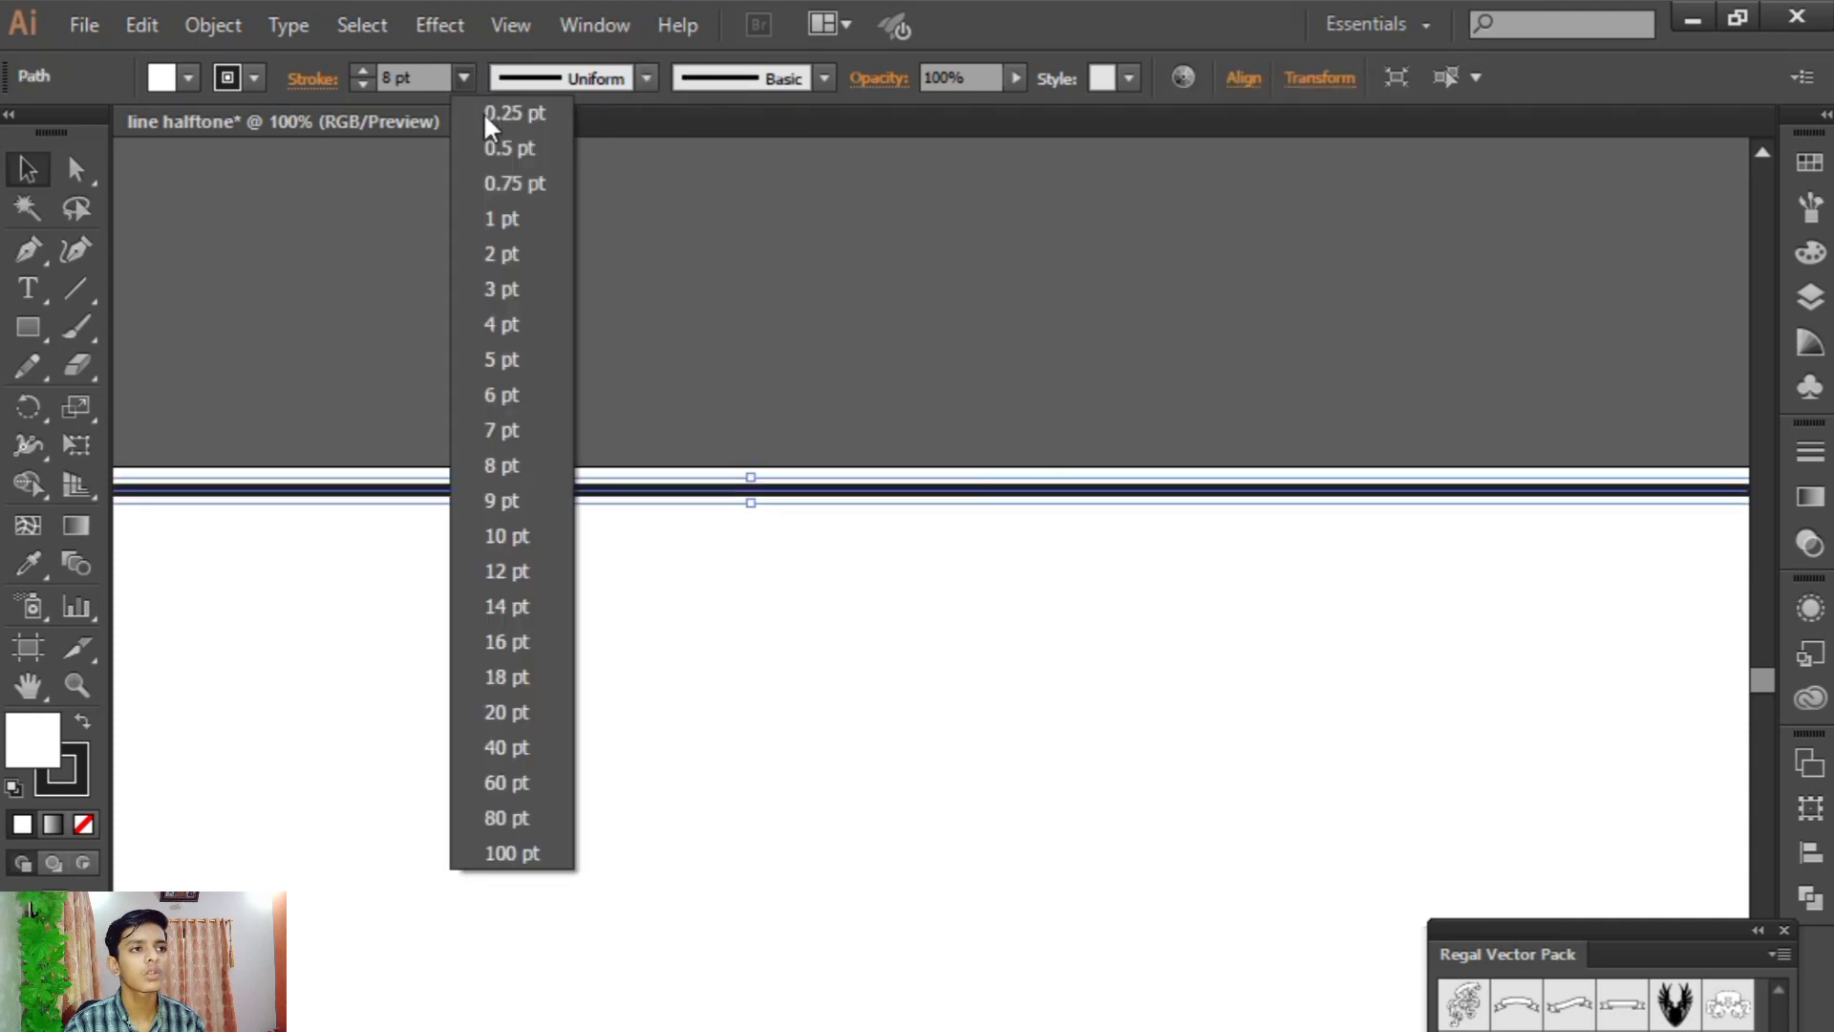
left_click(516, 536)
left_click(752, 432)
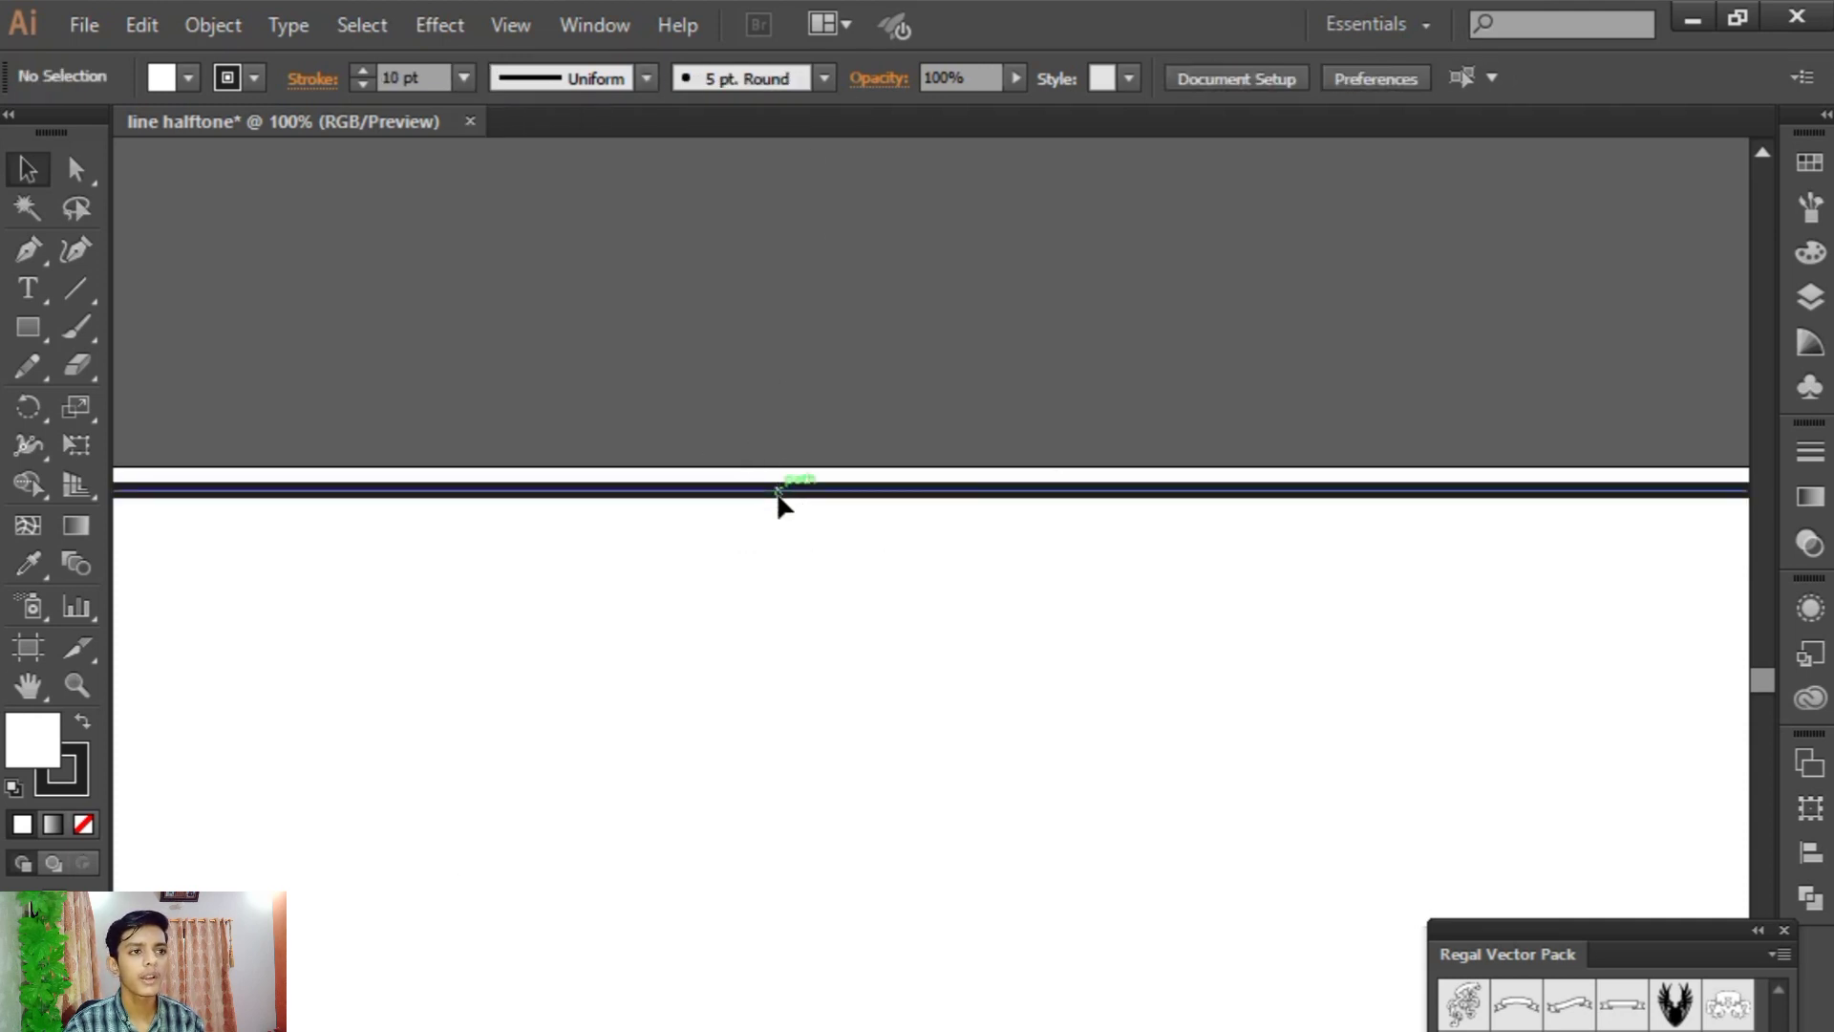
- Duplicate the line straight down directly beneath itself, leaving a narrow gap between the two strokes
left_click_drag(778, 496, 772, 508)
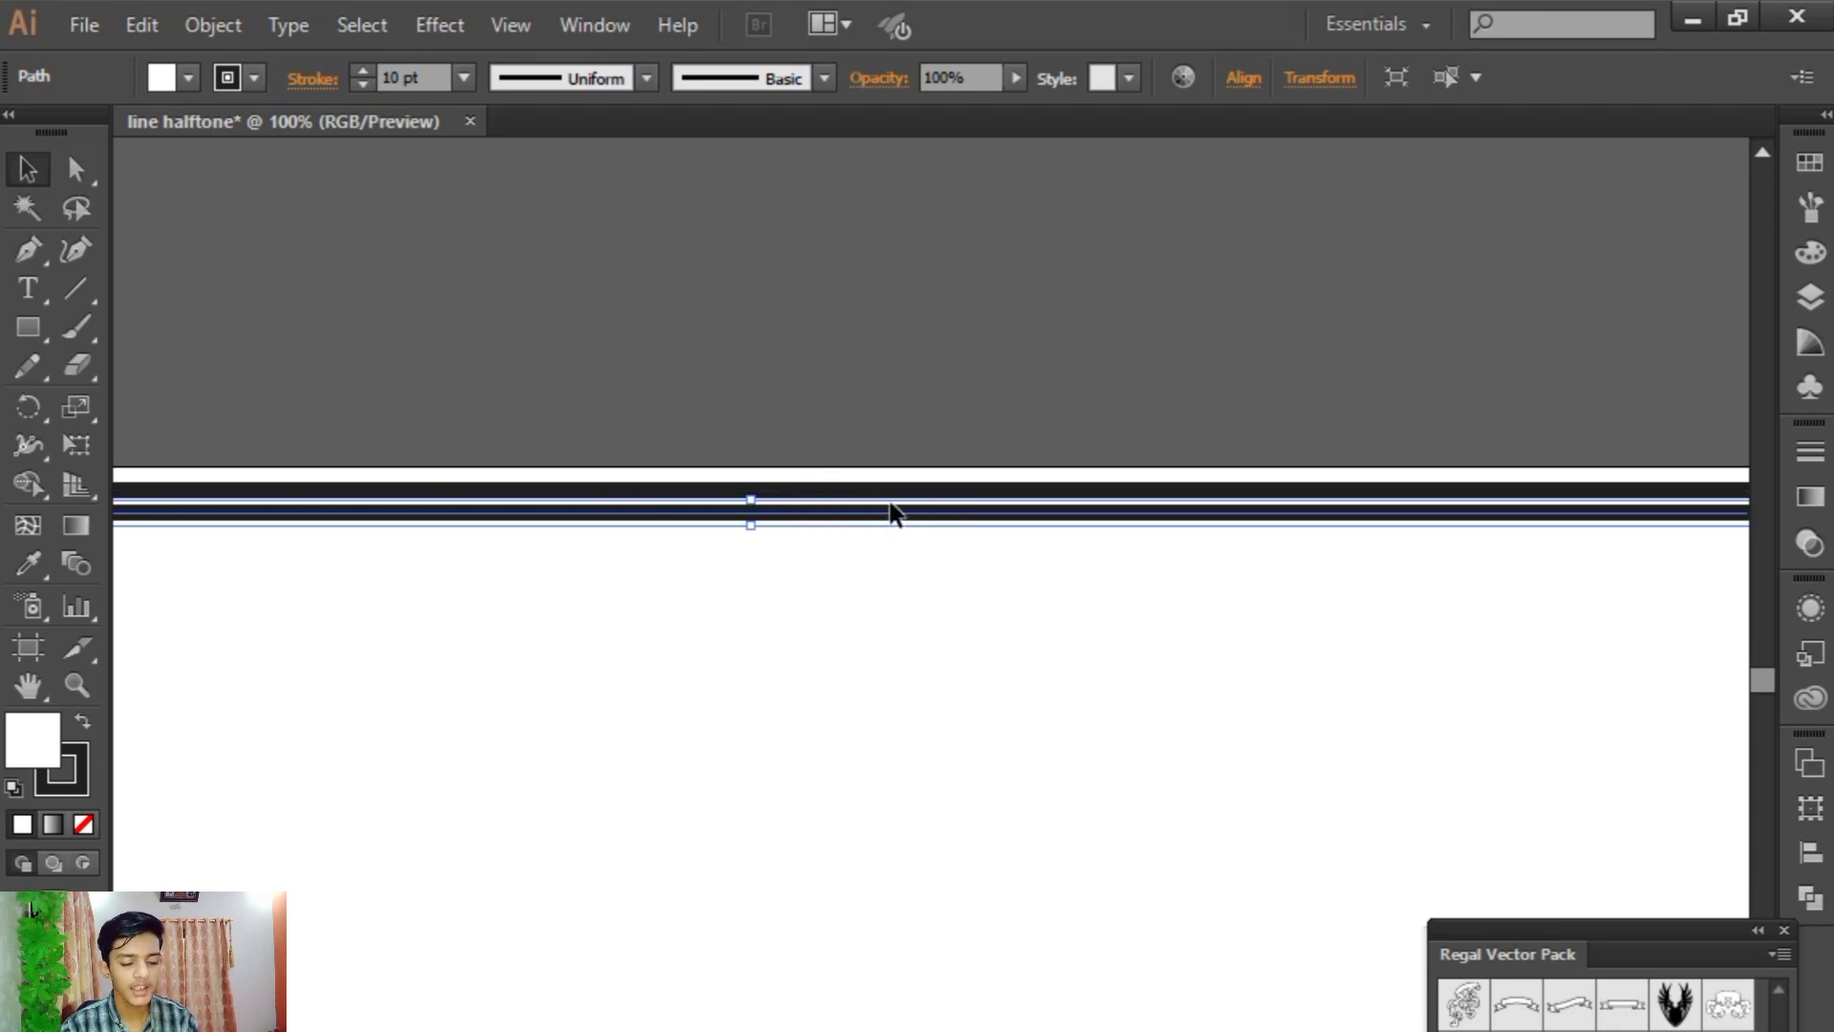
key("ctrl")
key("ctrl+minus")
key("ctrl+minus")
key("ctrl+minus")
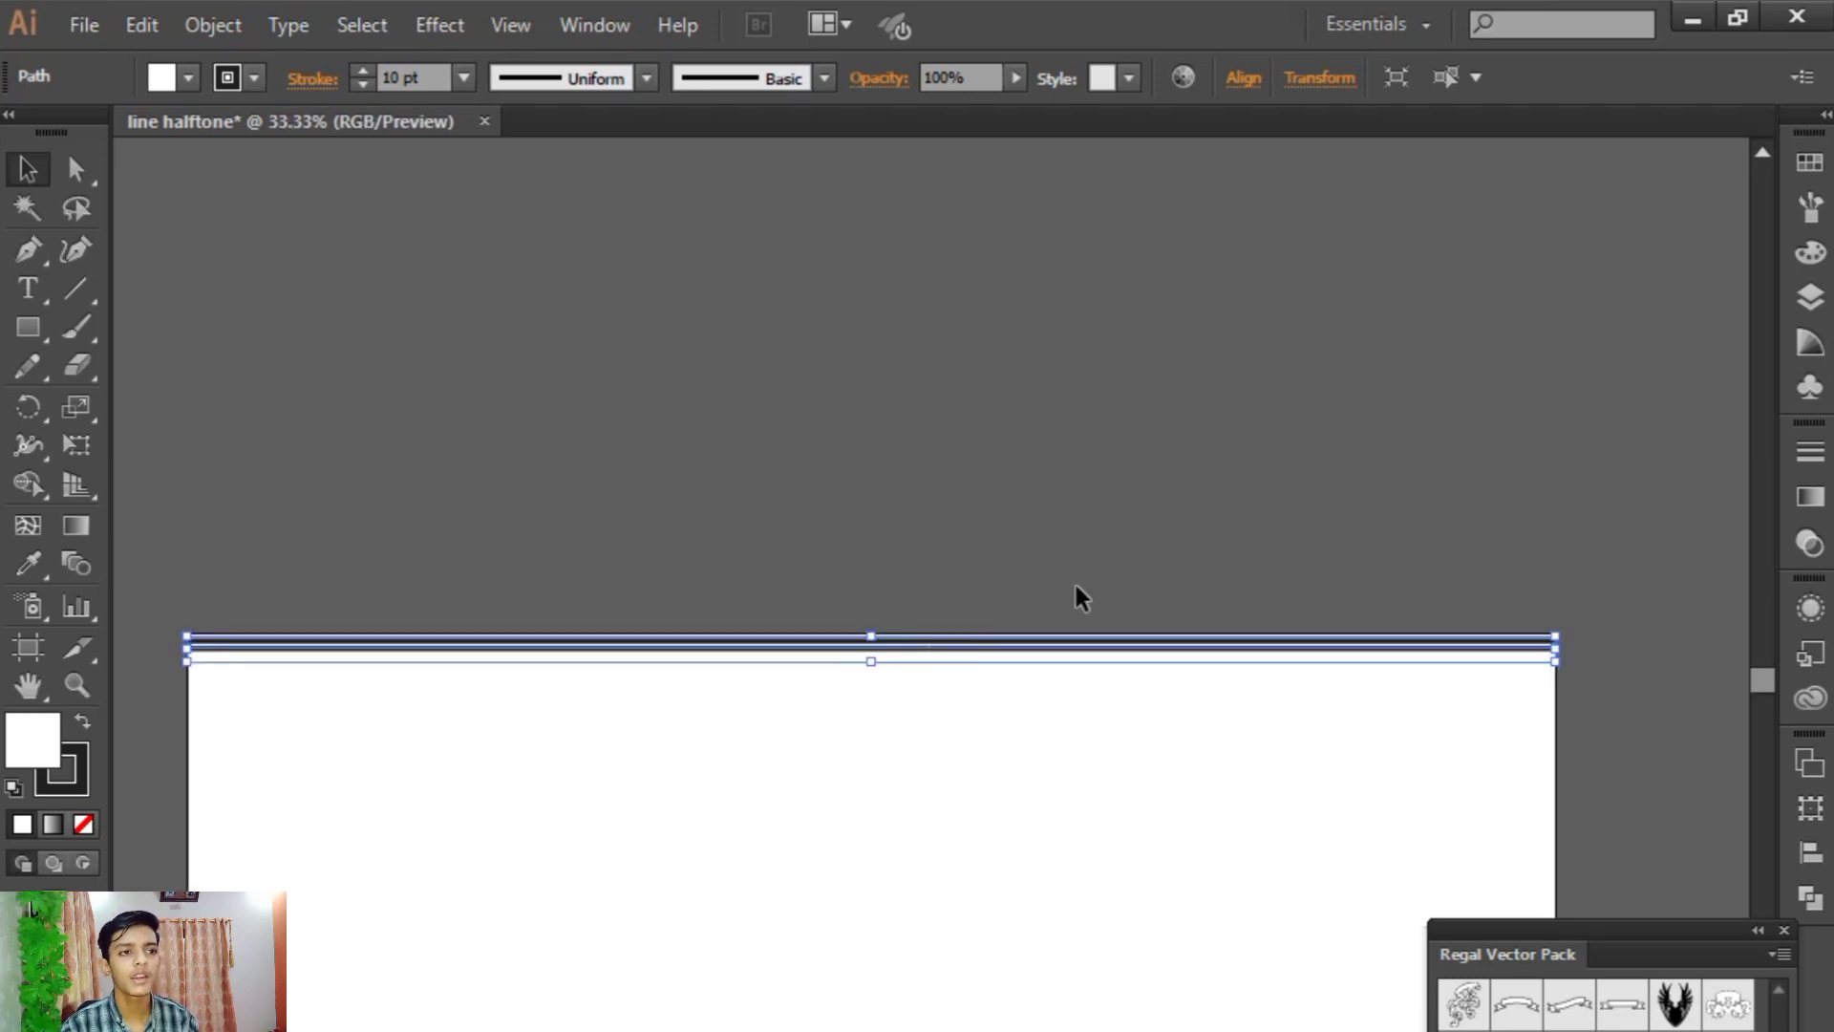
left_click_drag(1077, 598, 1085, 287)
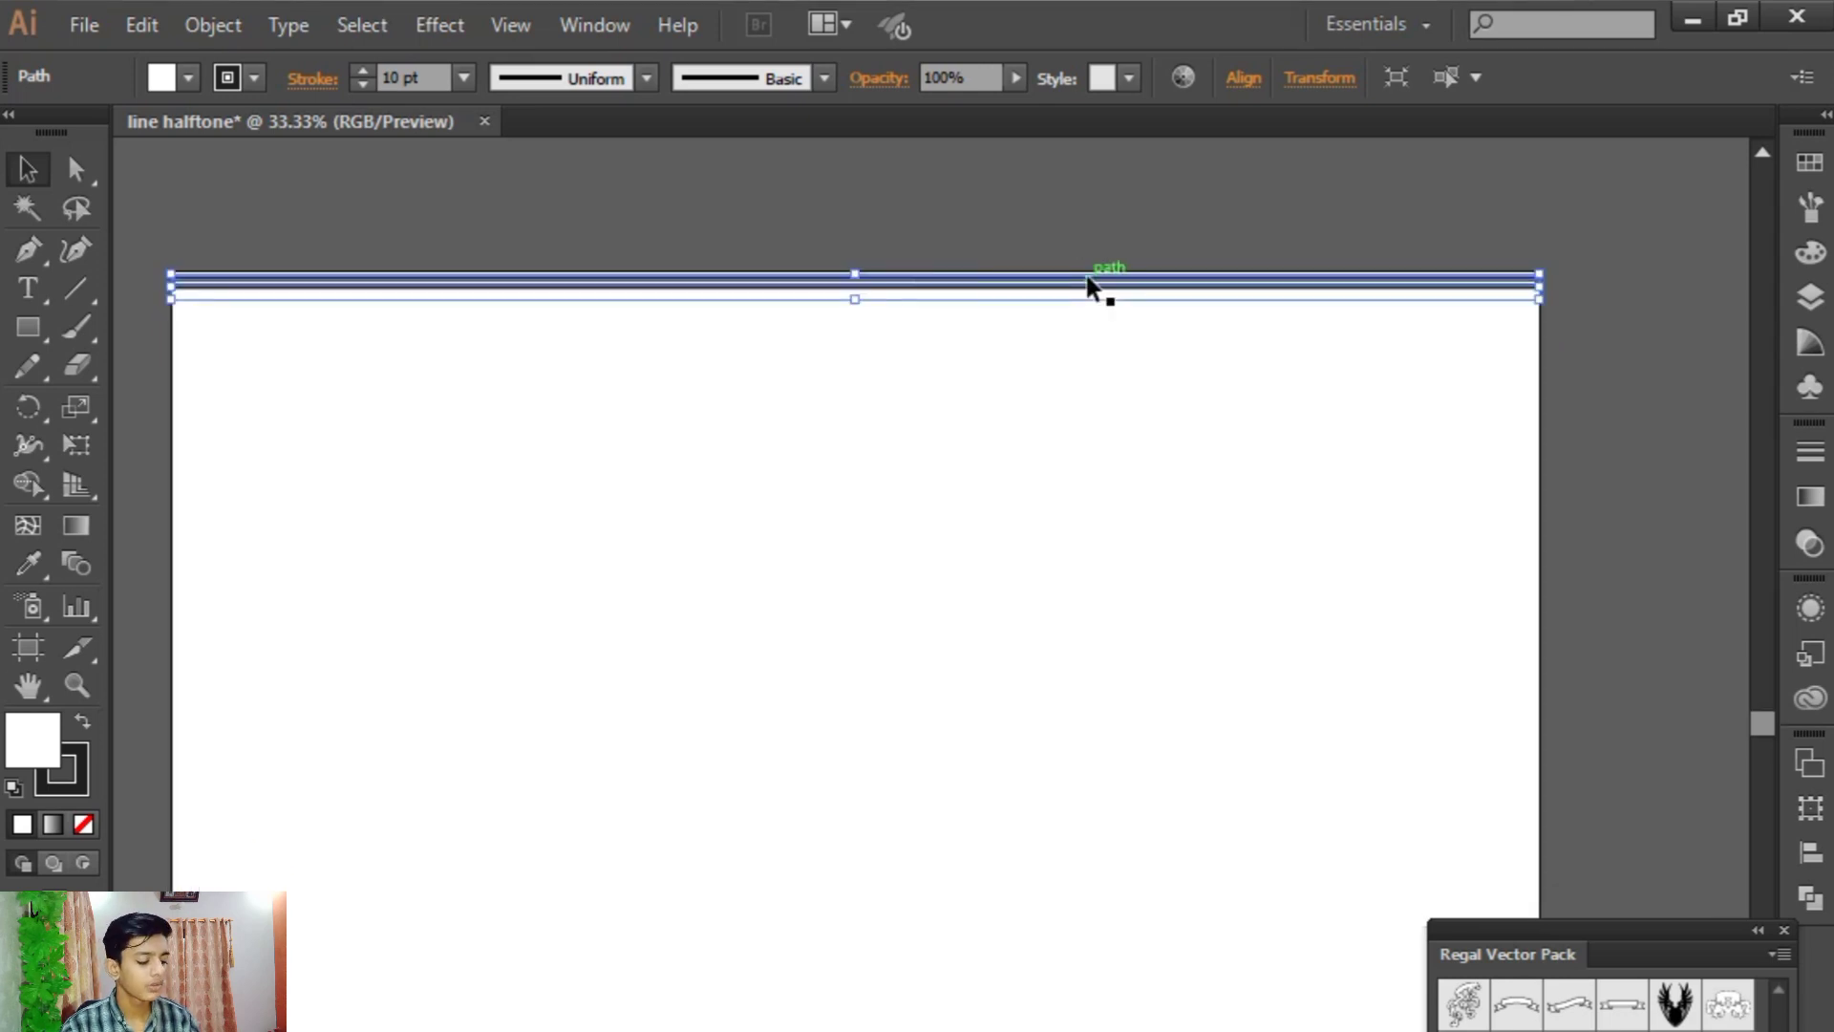
- Repeat the duplication until evenly spaced horizontal lines fill the artboard from top to bottom
key("ctrl+d")
key("ctrl+d")
key("ctrl+d")
key("ctrl+d")
key("ctrl+d")
key("ctrl+d")
key("ctrl+d")
key("ctrl+d")
key("ctrl+d")
key("ctrl+d")
key("ctrl+d")
key("ctrl+d")
key("ctrl+d")
key("ctrl+d")
key("ctrl+d")
key("ctrl+d")
key("ctrl+d")
key("ctrl+d")
key("ctrl+d")
key("ctrl+d")
key("ctrl+d")
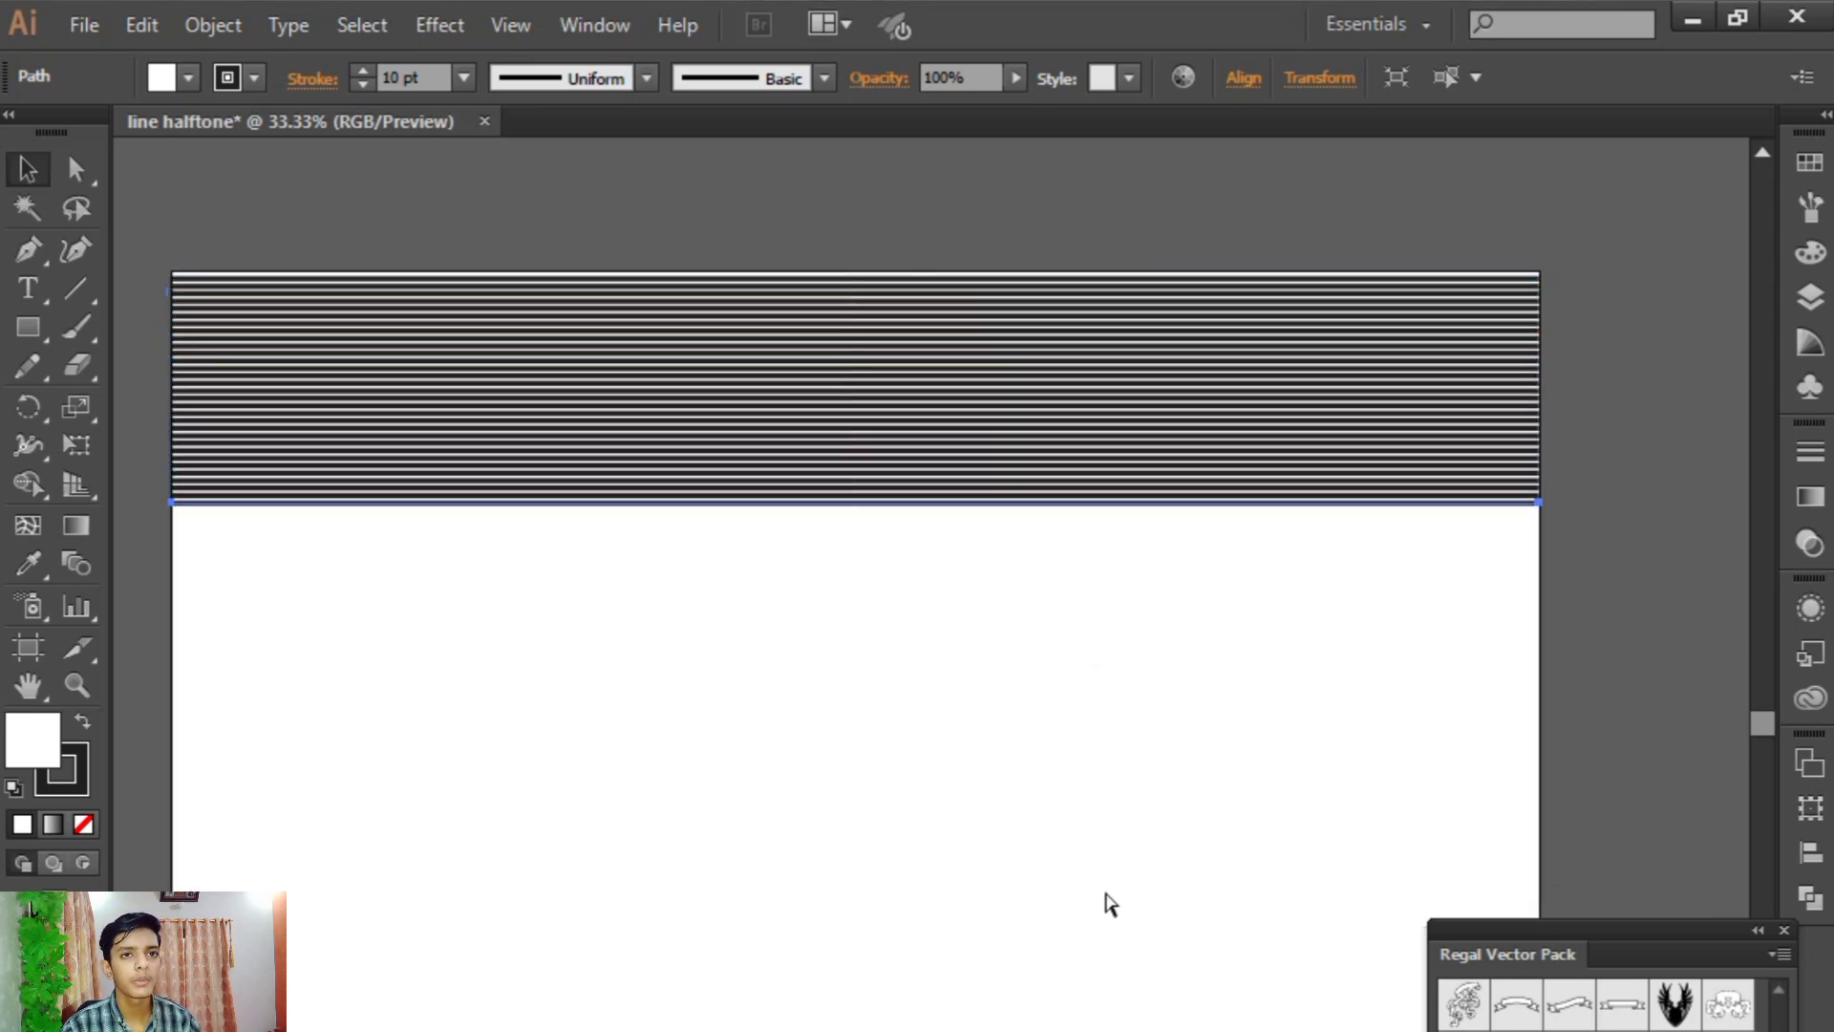
key("ctrl+d")
key("ctrl+d")
key("ctrl+d")
key("ctrl+d")
key("ctrl+d")
key("ctrl+d")
key("ctrl+d")
key("ctrl+d")
key("ctrl+d")
key("ctrl+d")
key("ctrl+d")
key("ctrl+d")
key("ctrl+d")
key("ctrl+d")
key("ctrl+d")
key("ctrl+d")
key("ctrl+d")
key("ctrl+d")
key("ctrl+d")
key("ctrl+d")
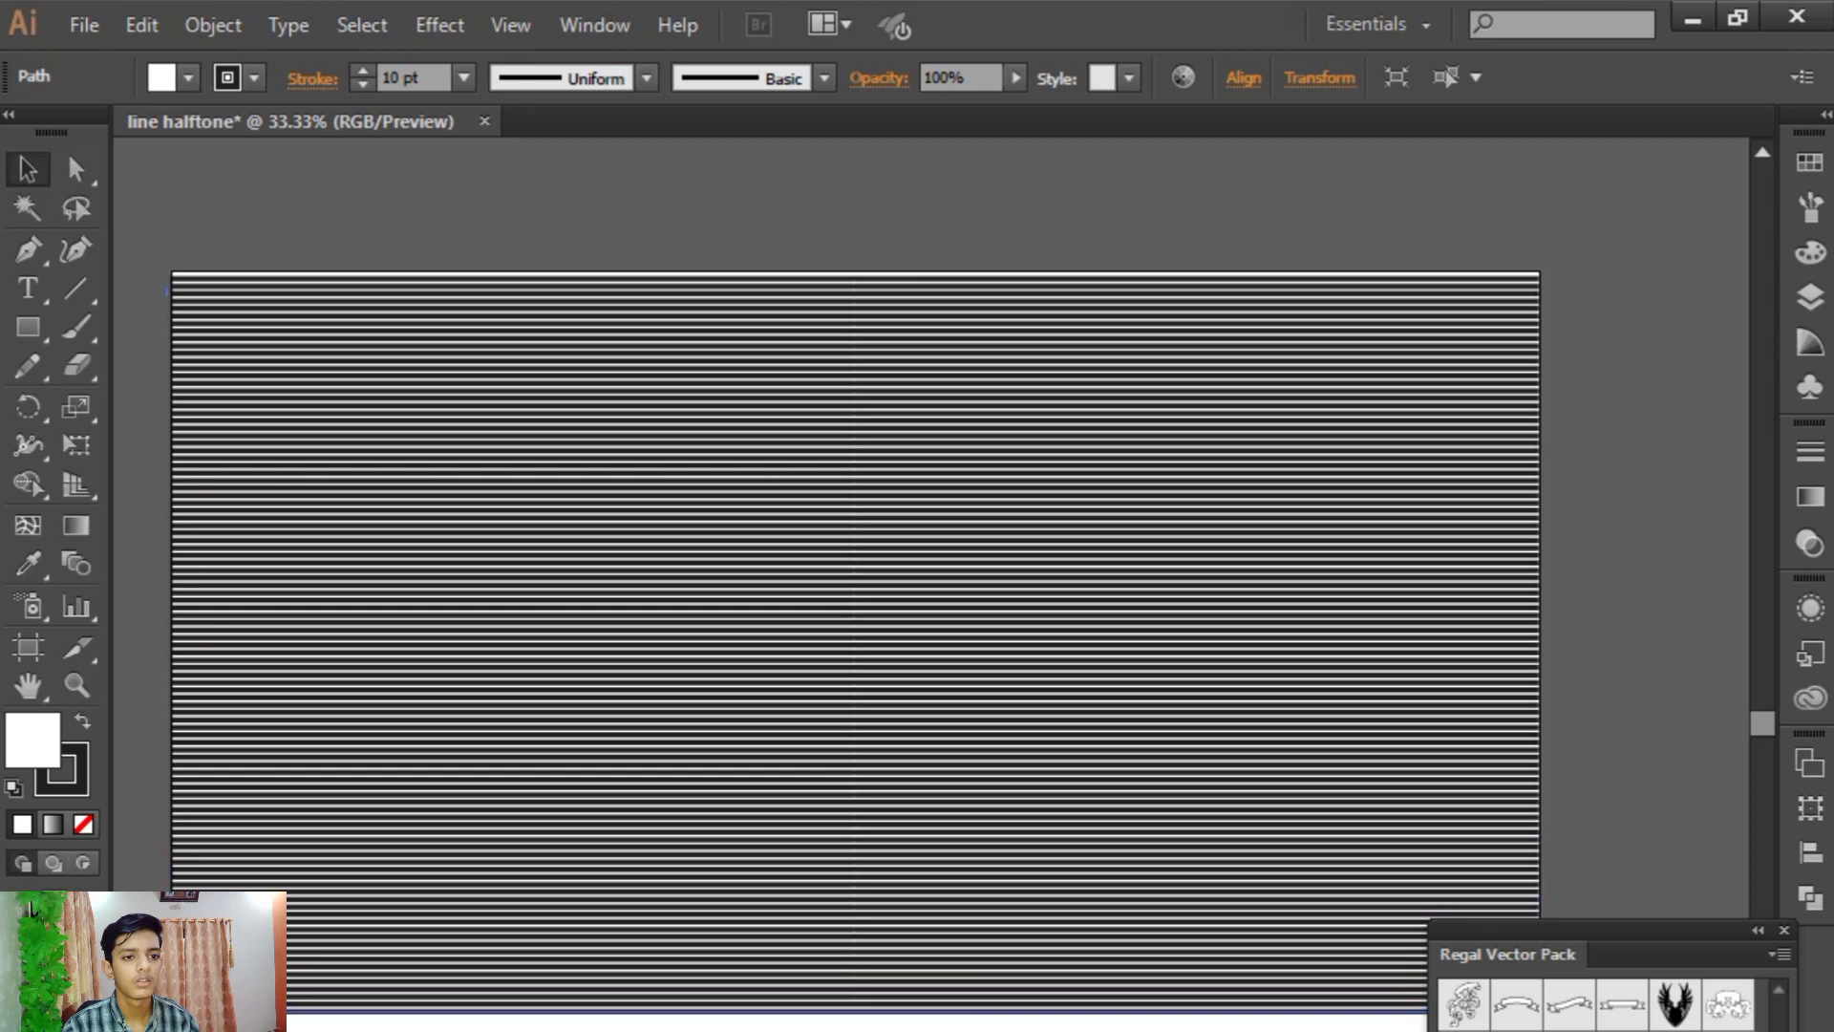
key("ctrl+shift+a")
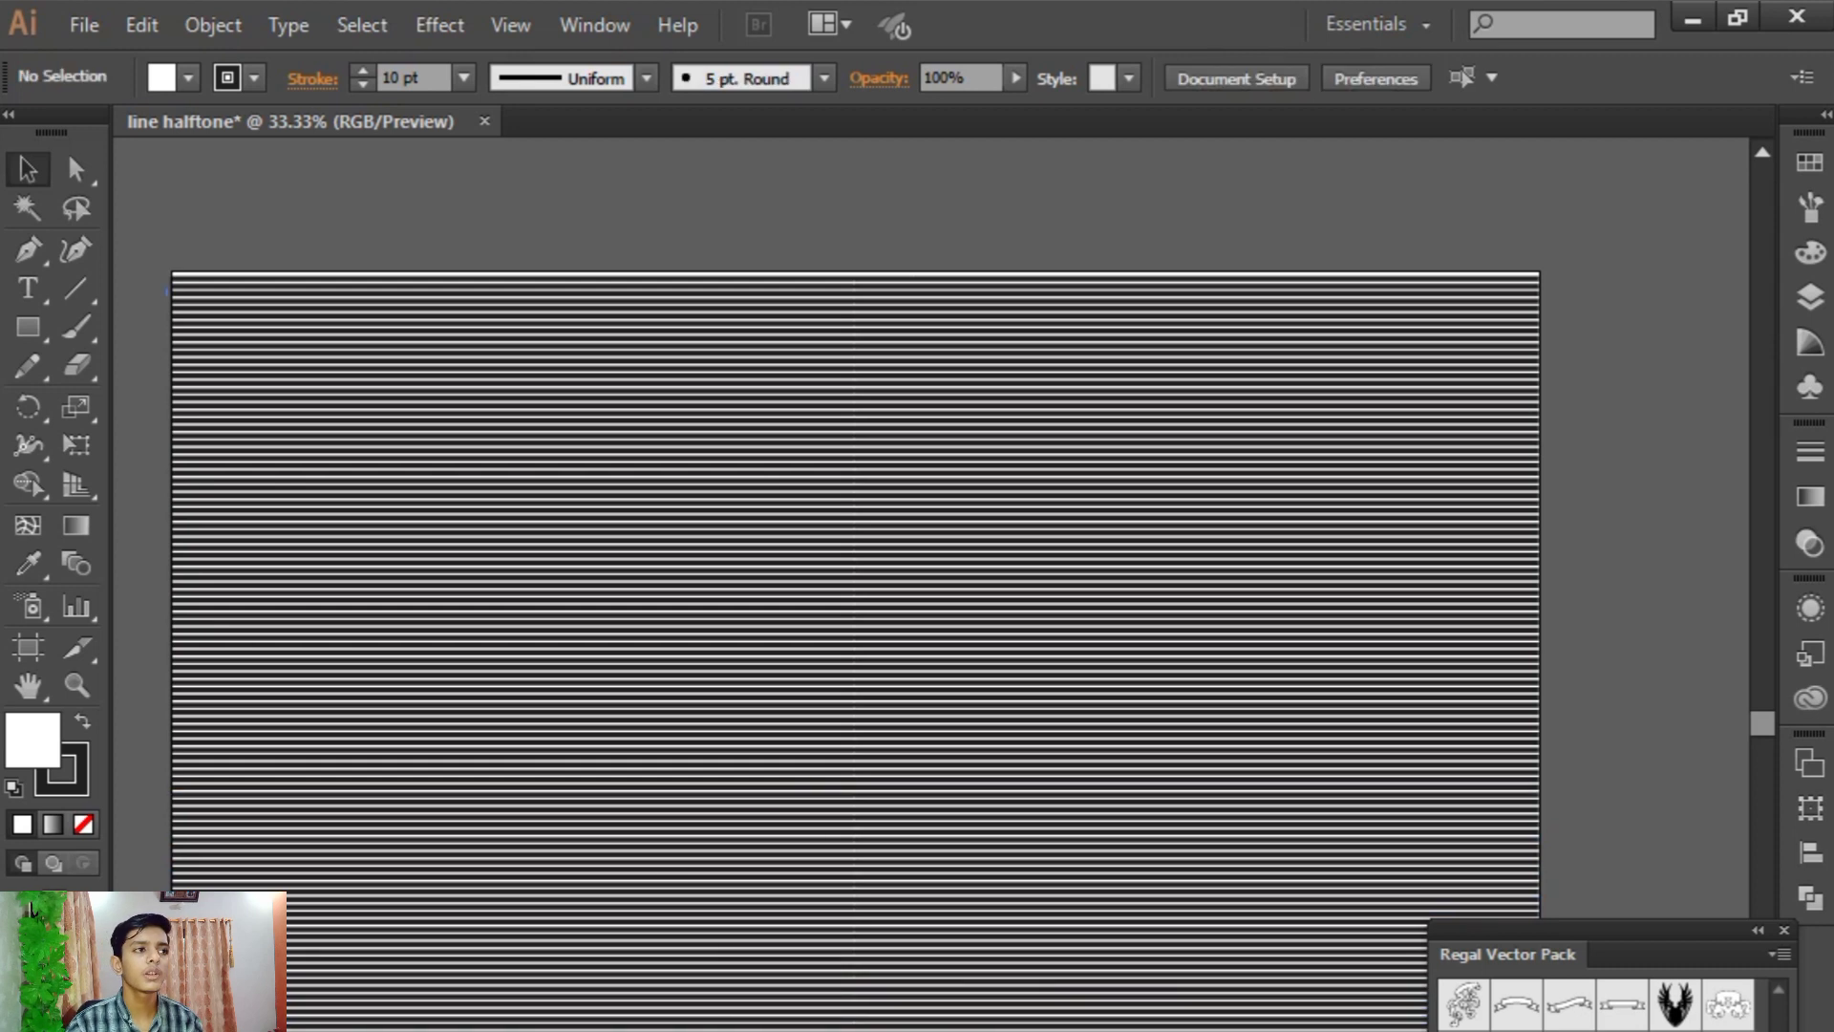
- Give all the lines no fill and a pure black stroke (000000)
left_click_drag(514, 196, 1012, 1022)
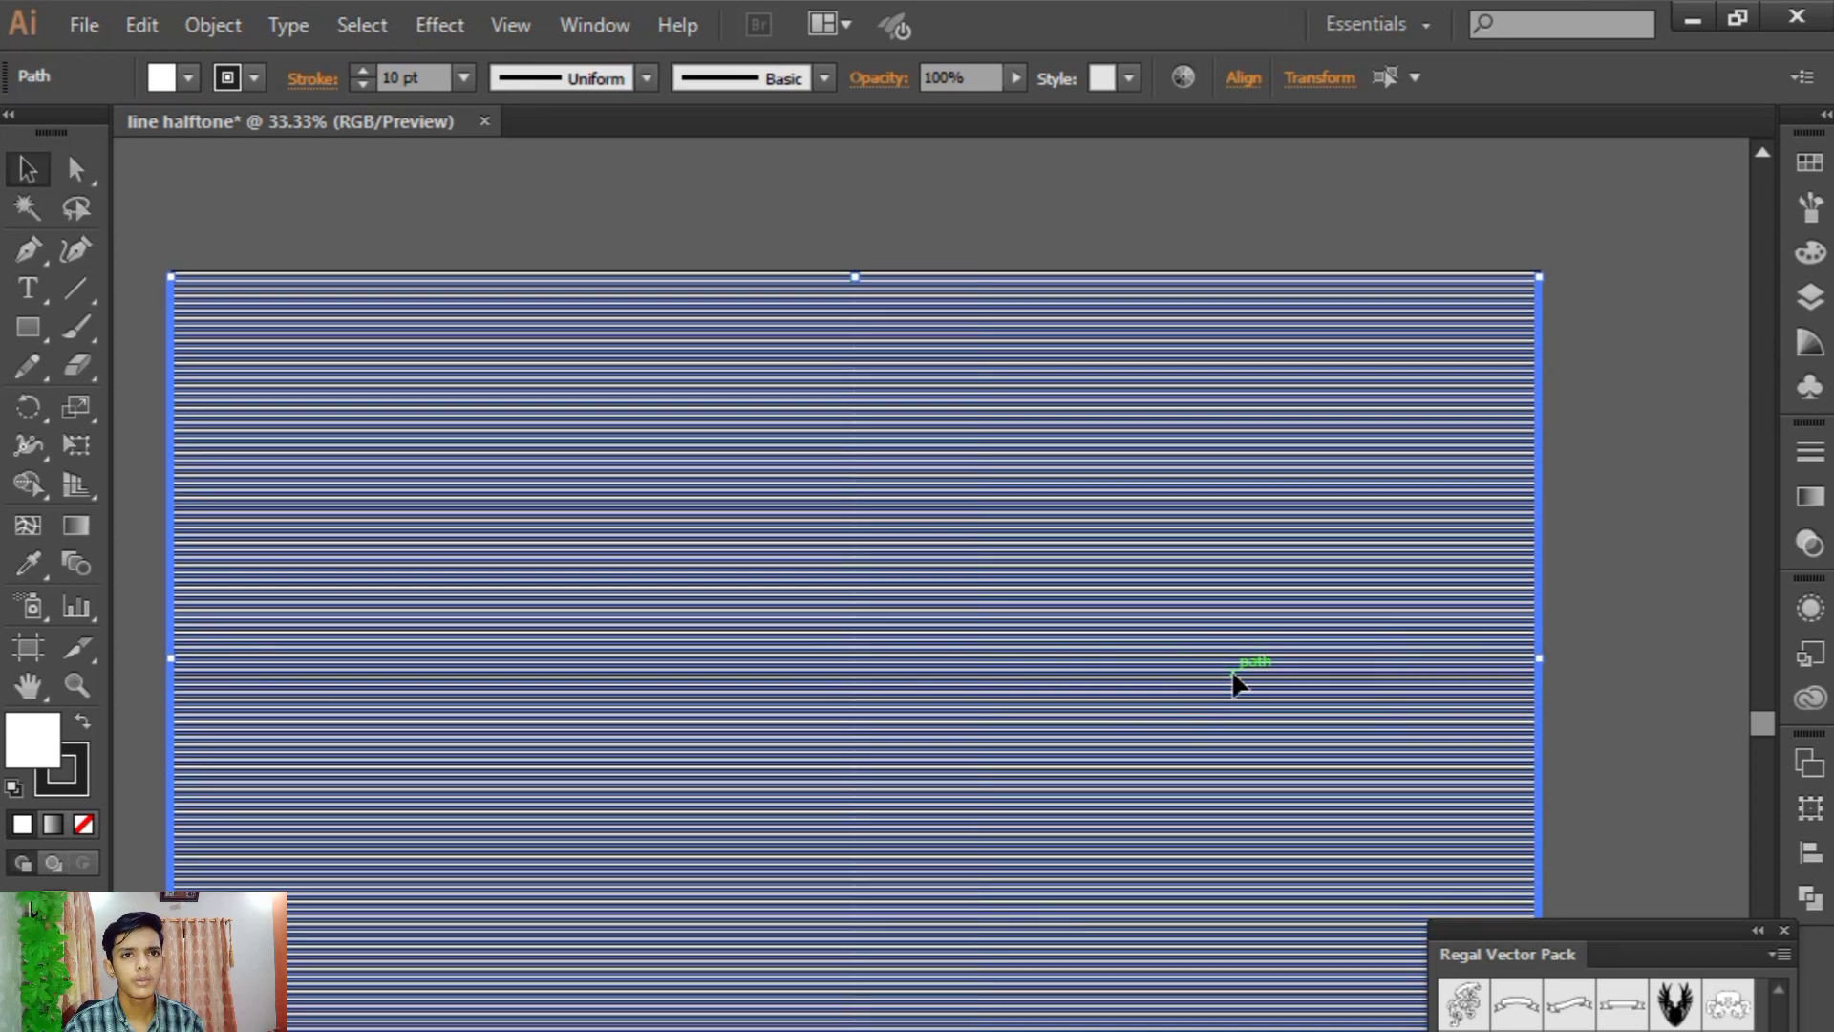
key("ctrl+shift+a")
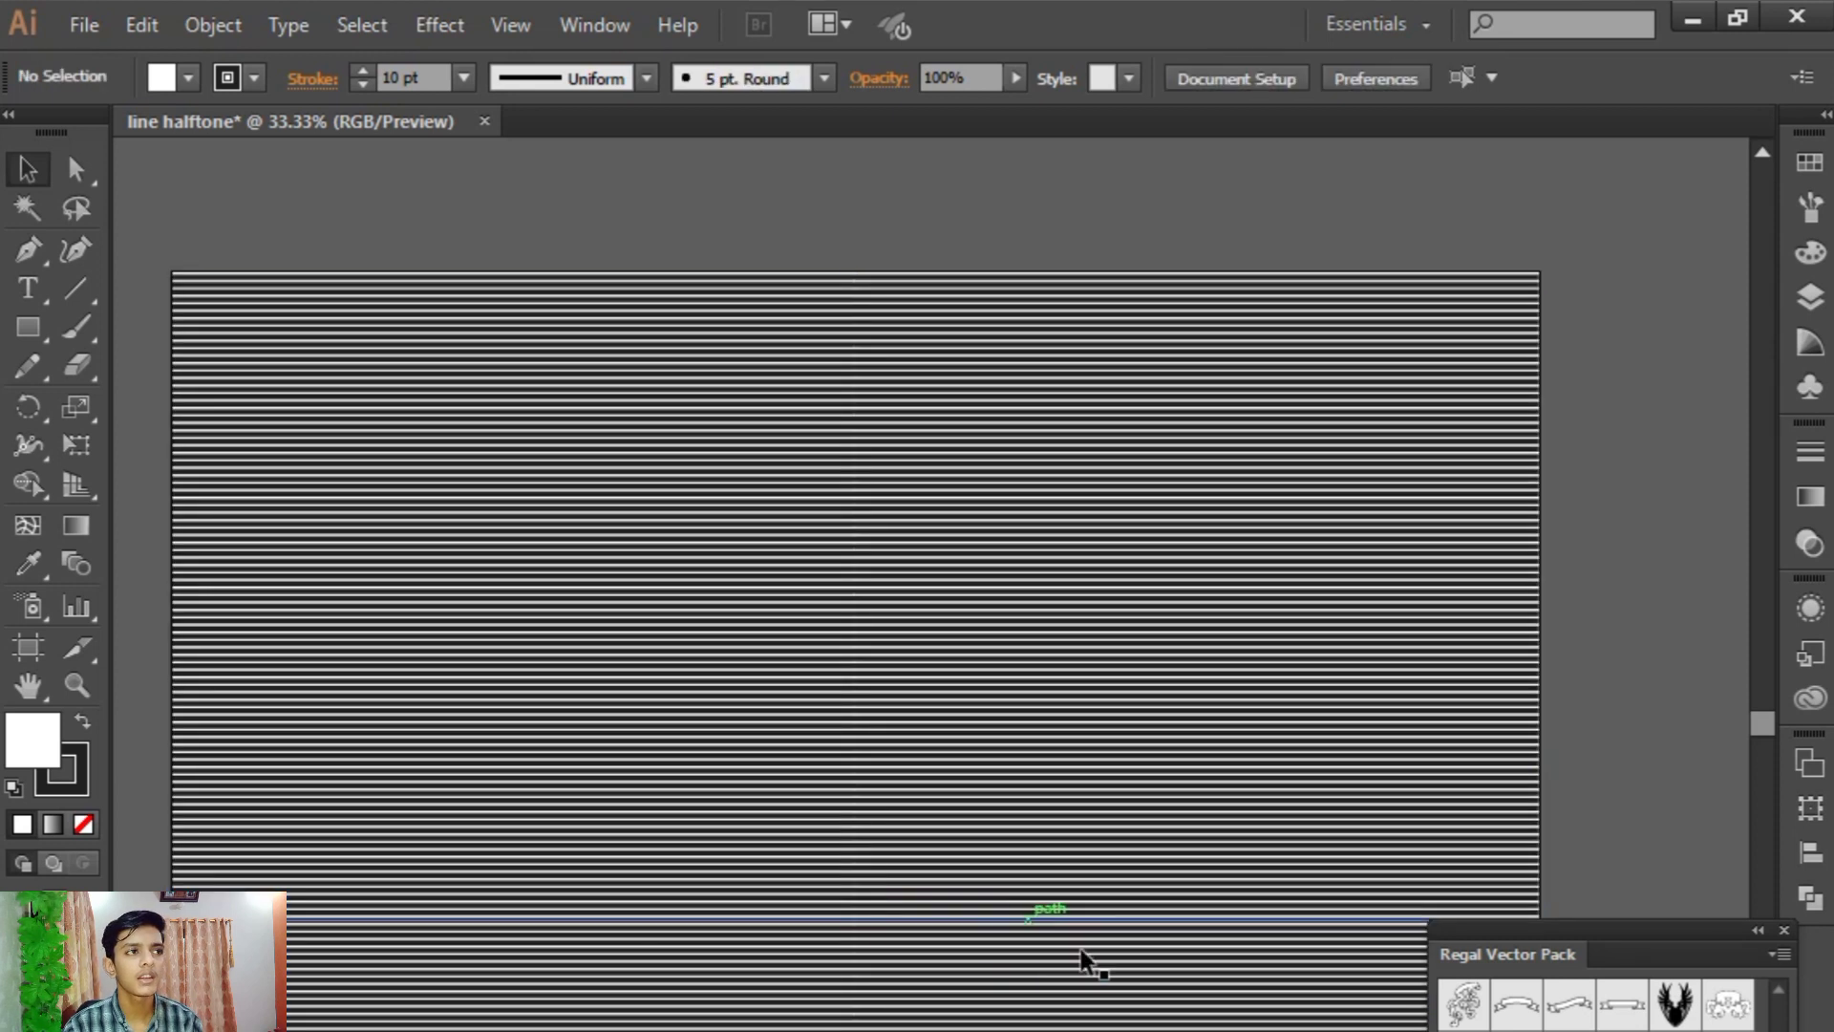
left_click_drag(456, 222, 850, 1022)
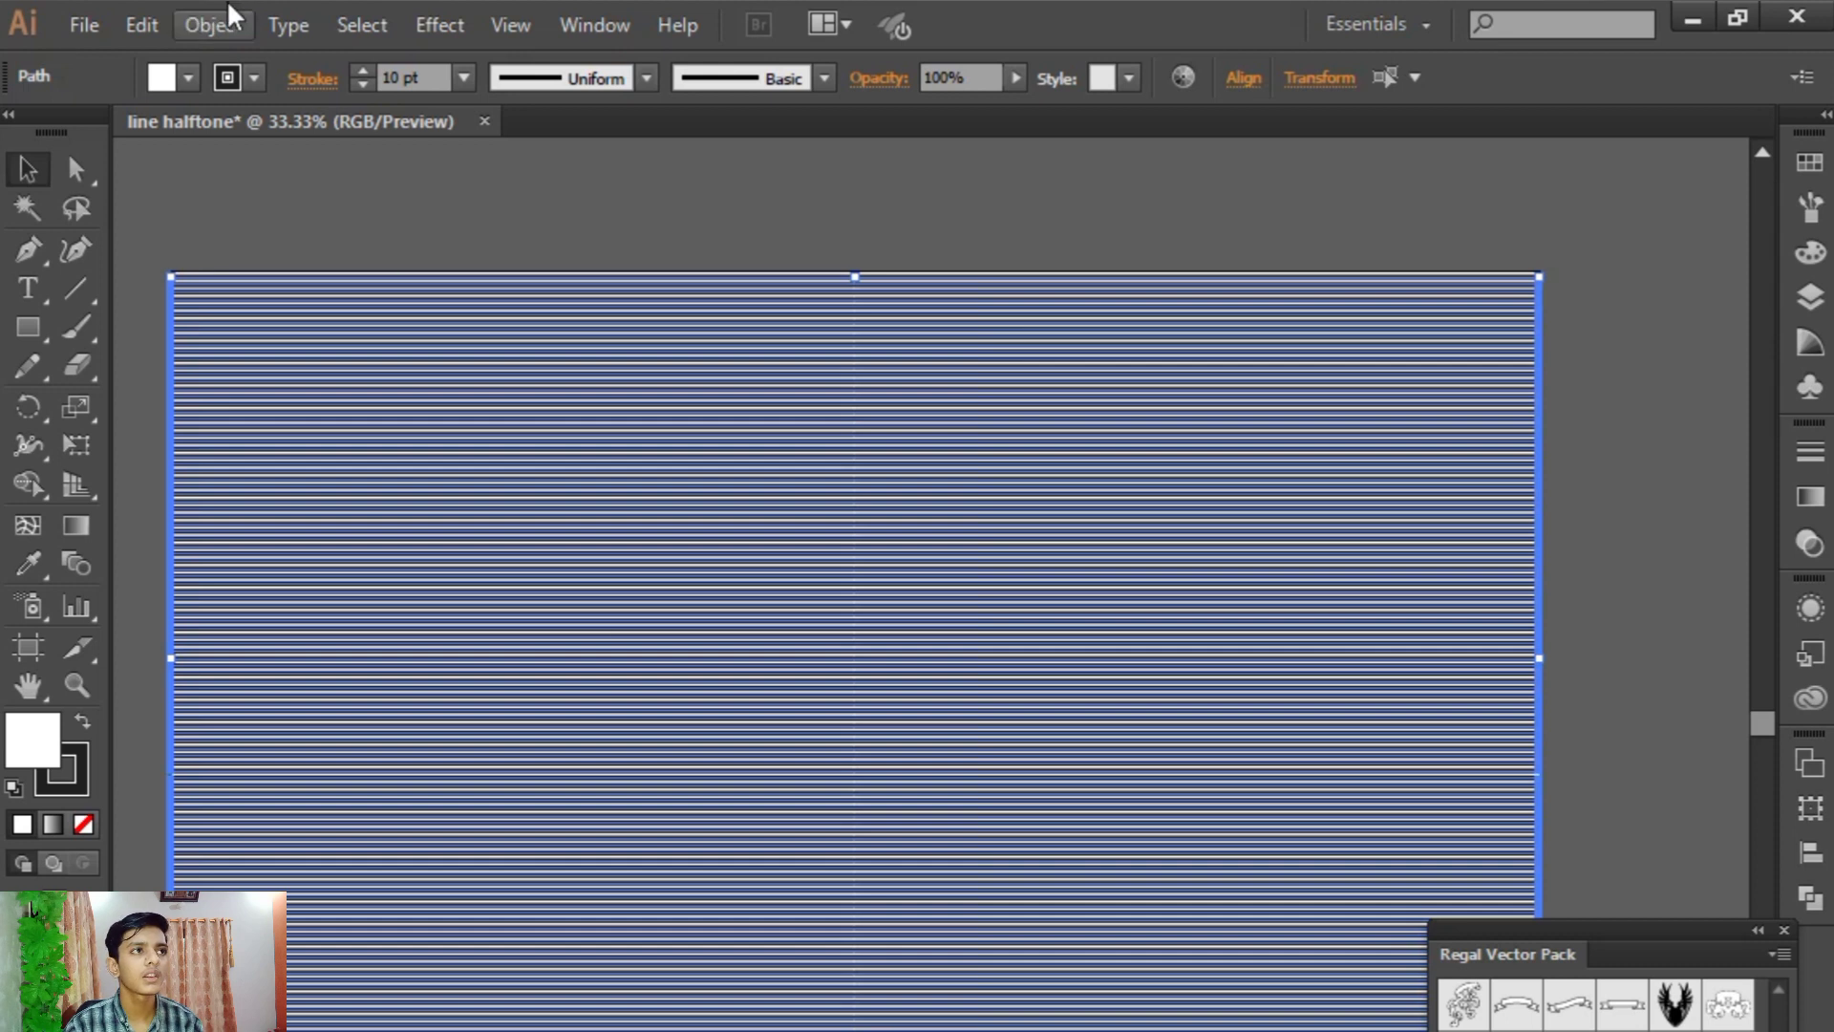
left_click(83, 825)
left_click(86, 764)
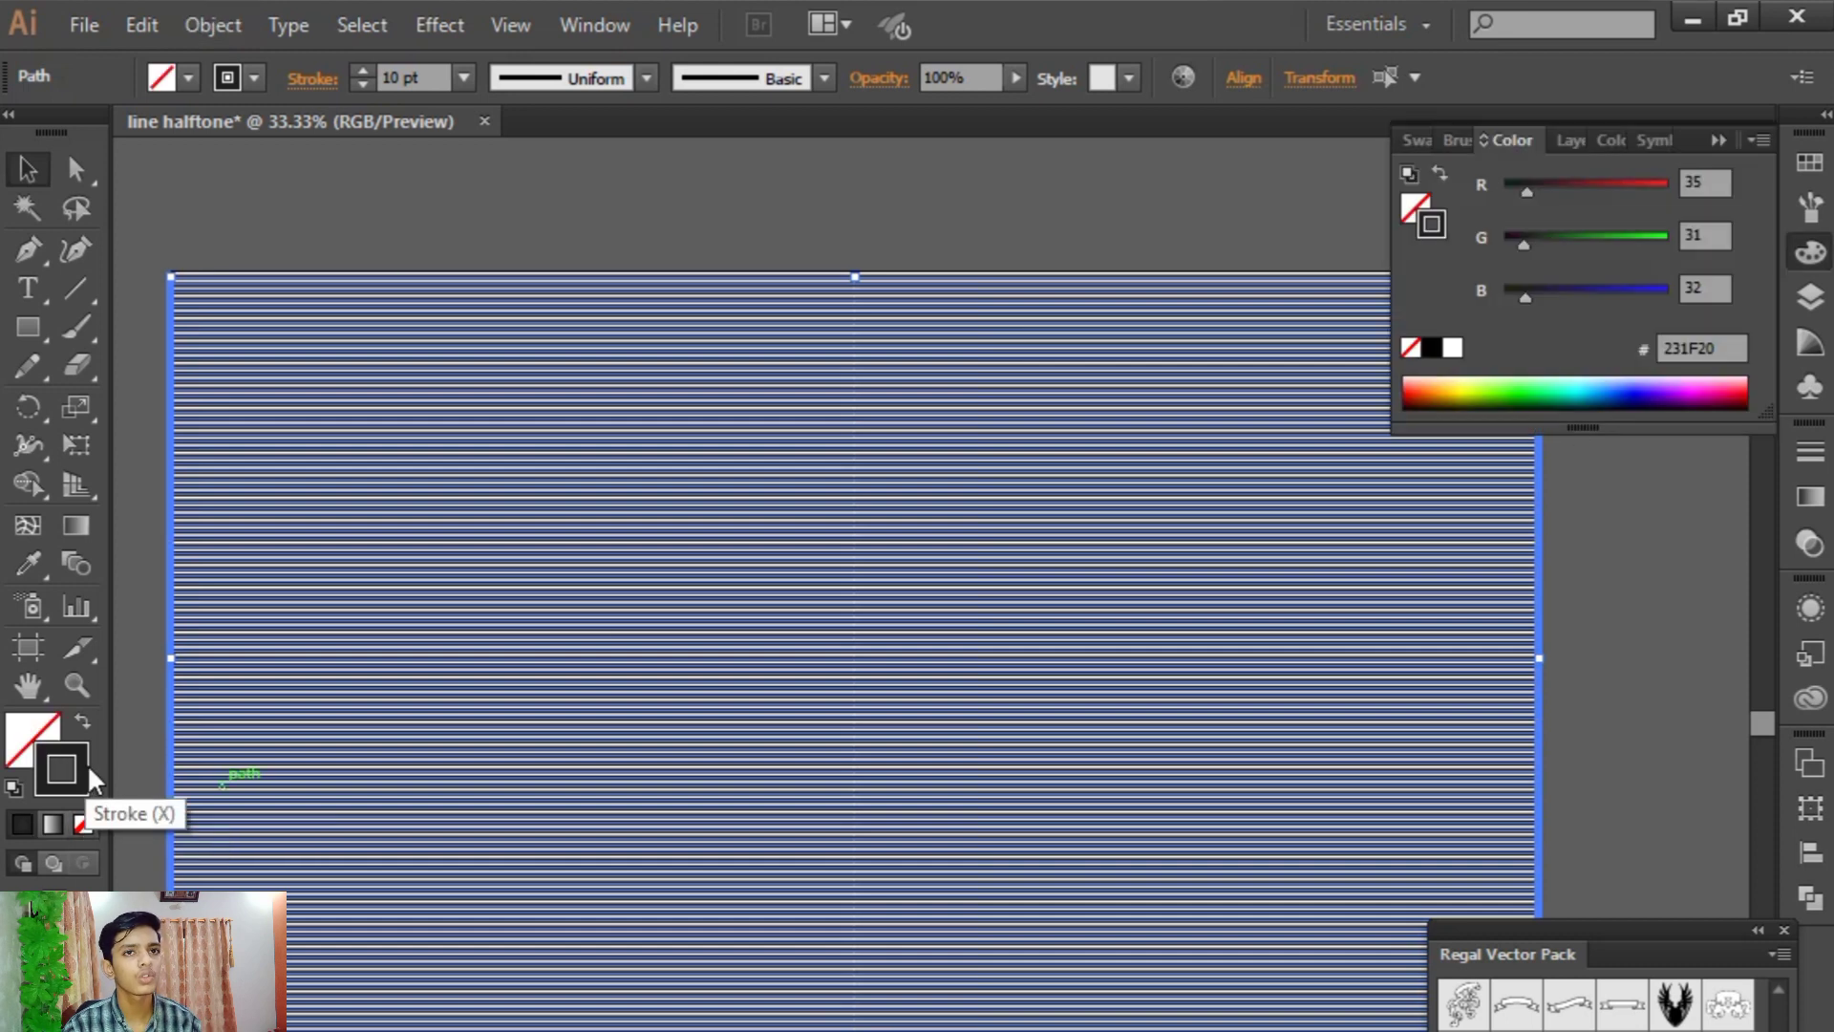
left_click(1433, 348)
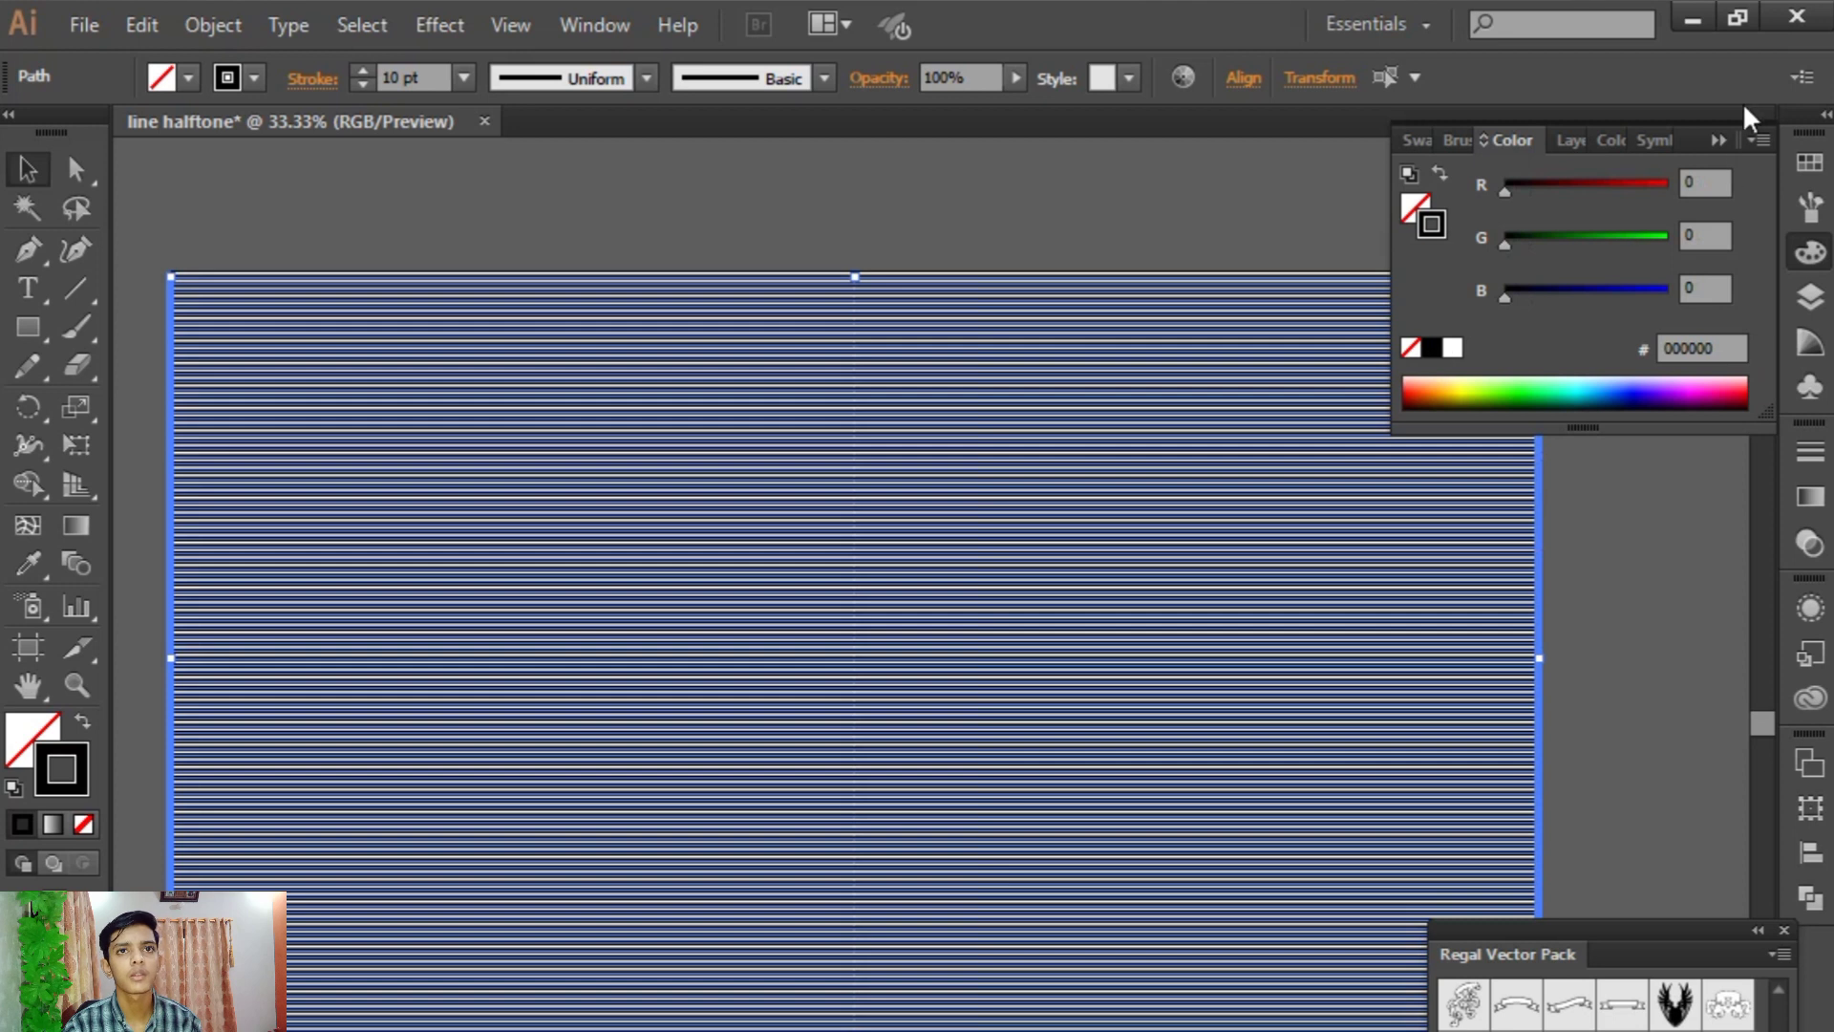
left_click(1624, 220)
- Select all the black lines and combine them into one group
key("ctrl+a")
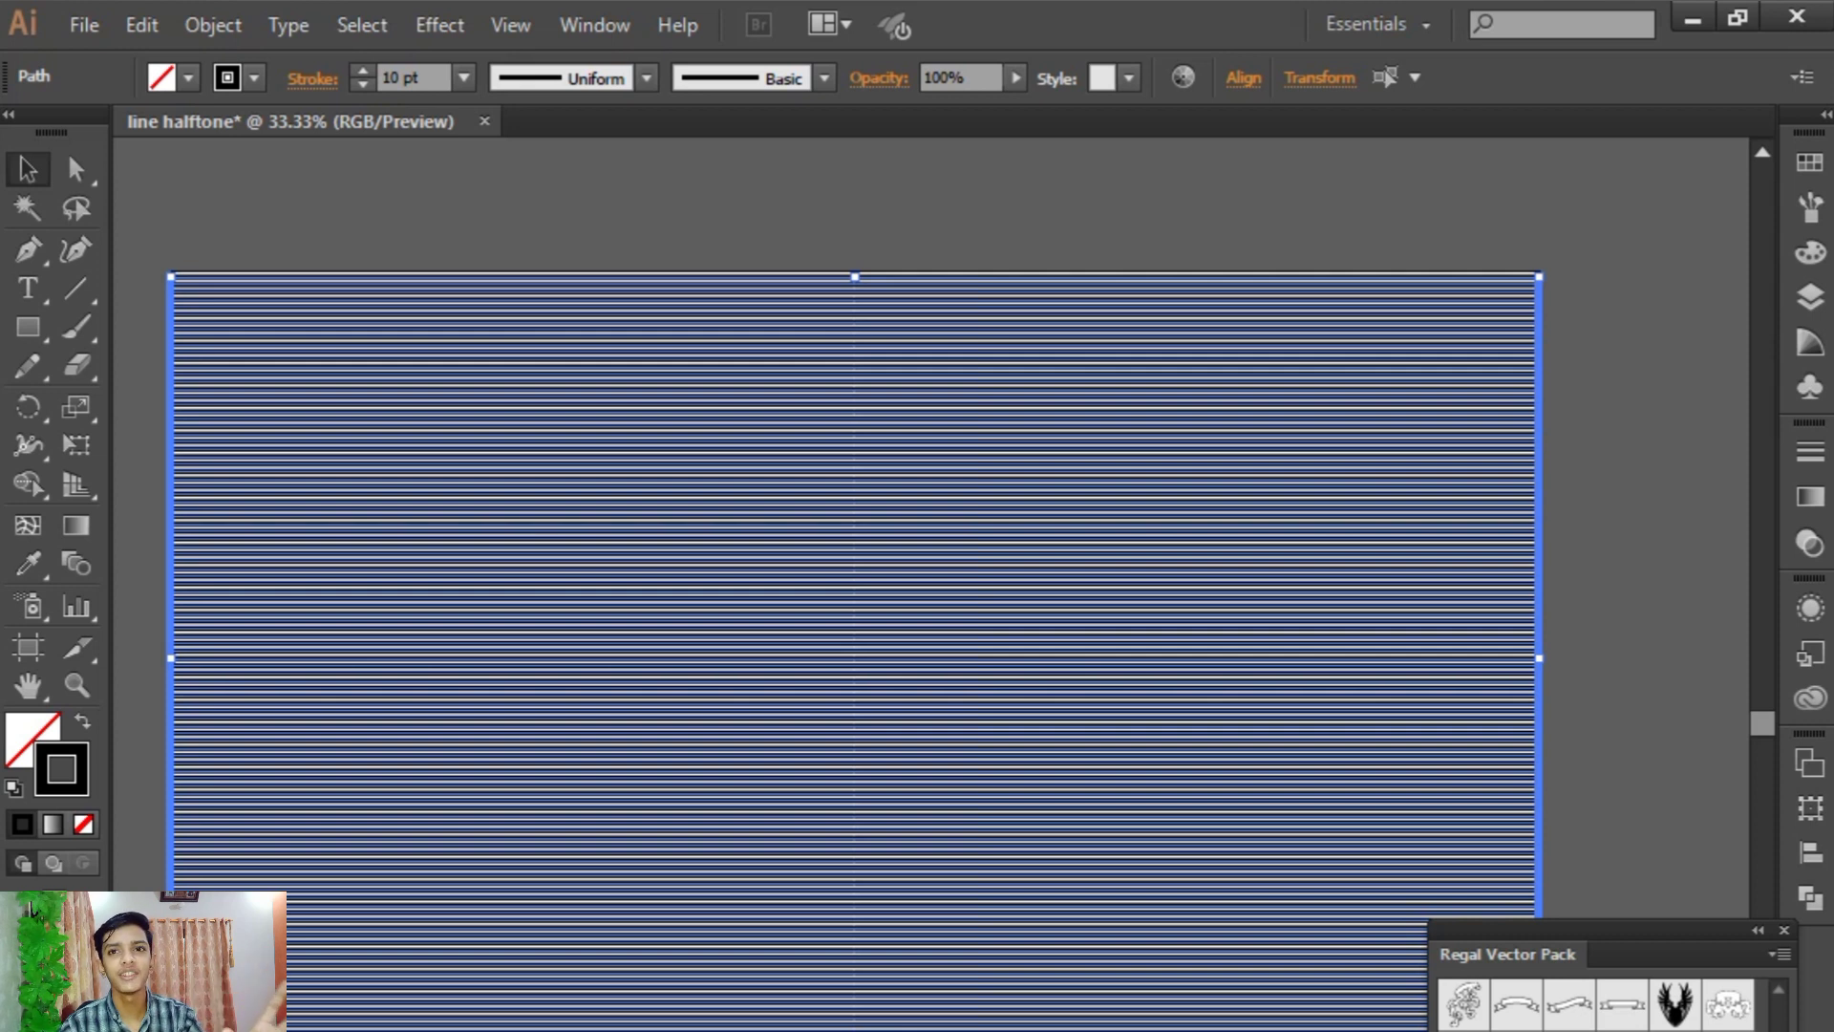
left_click(1200, 221)
left_click_drag(1033, 208, 1038, 1030)
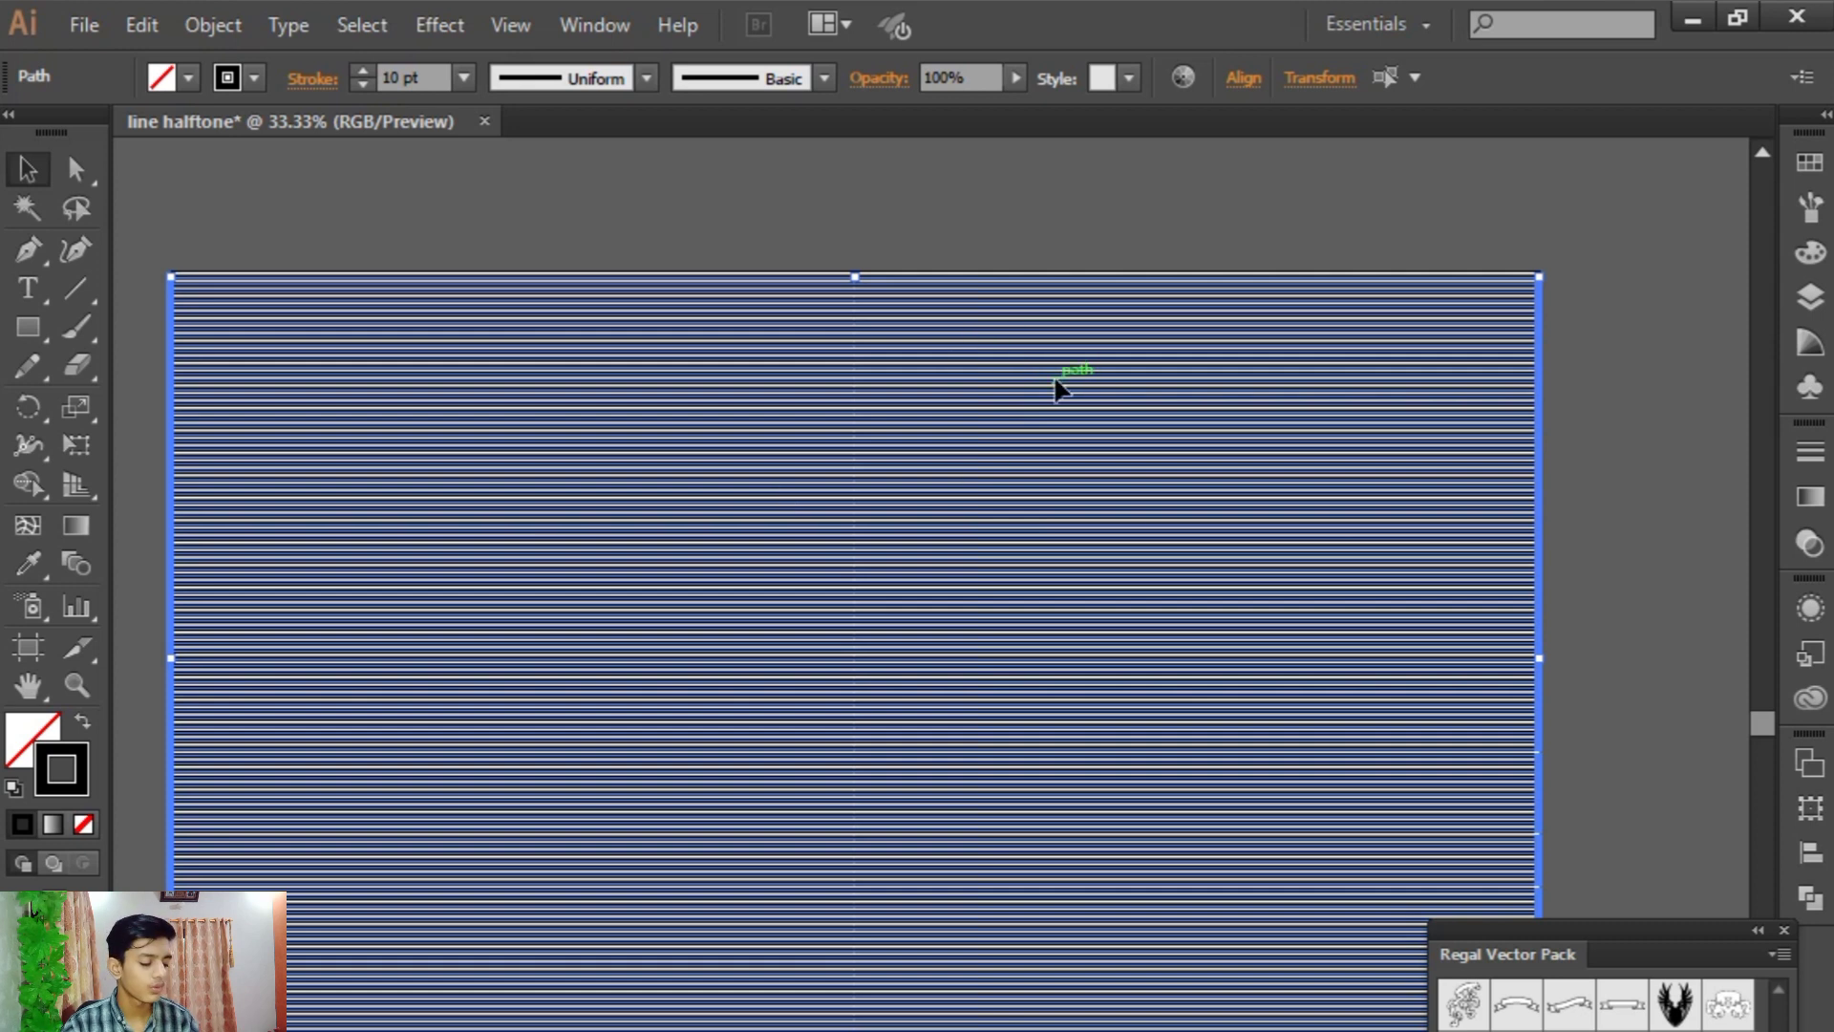
left_click_drag(157, 256, 447, 791)
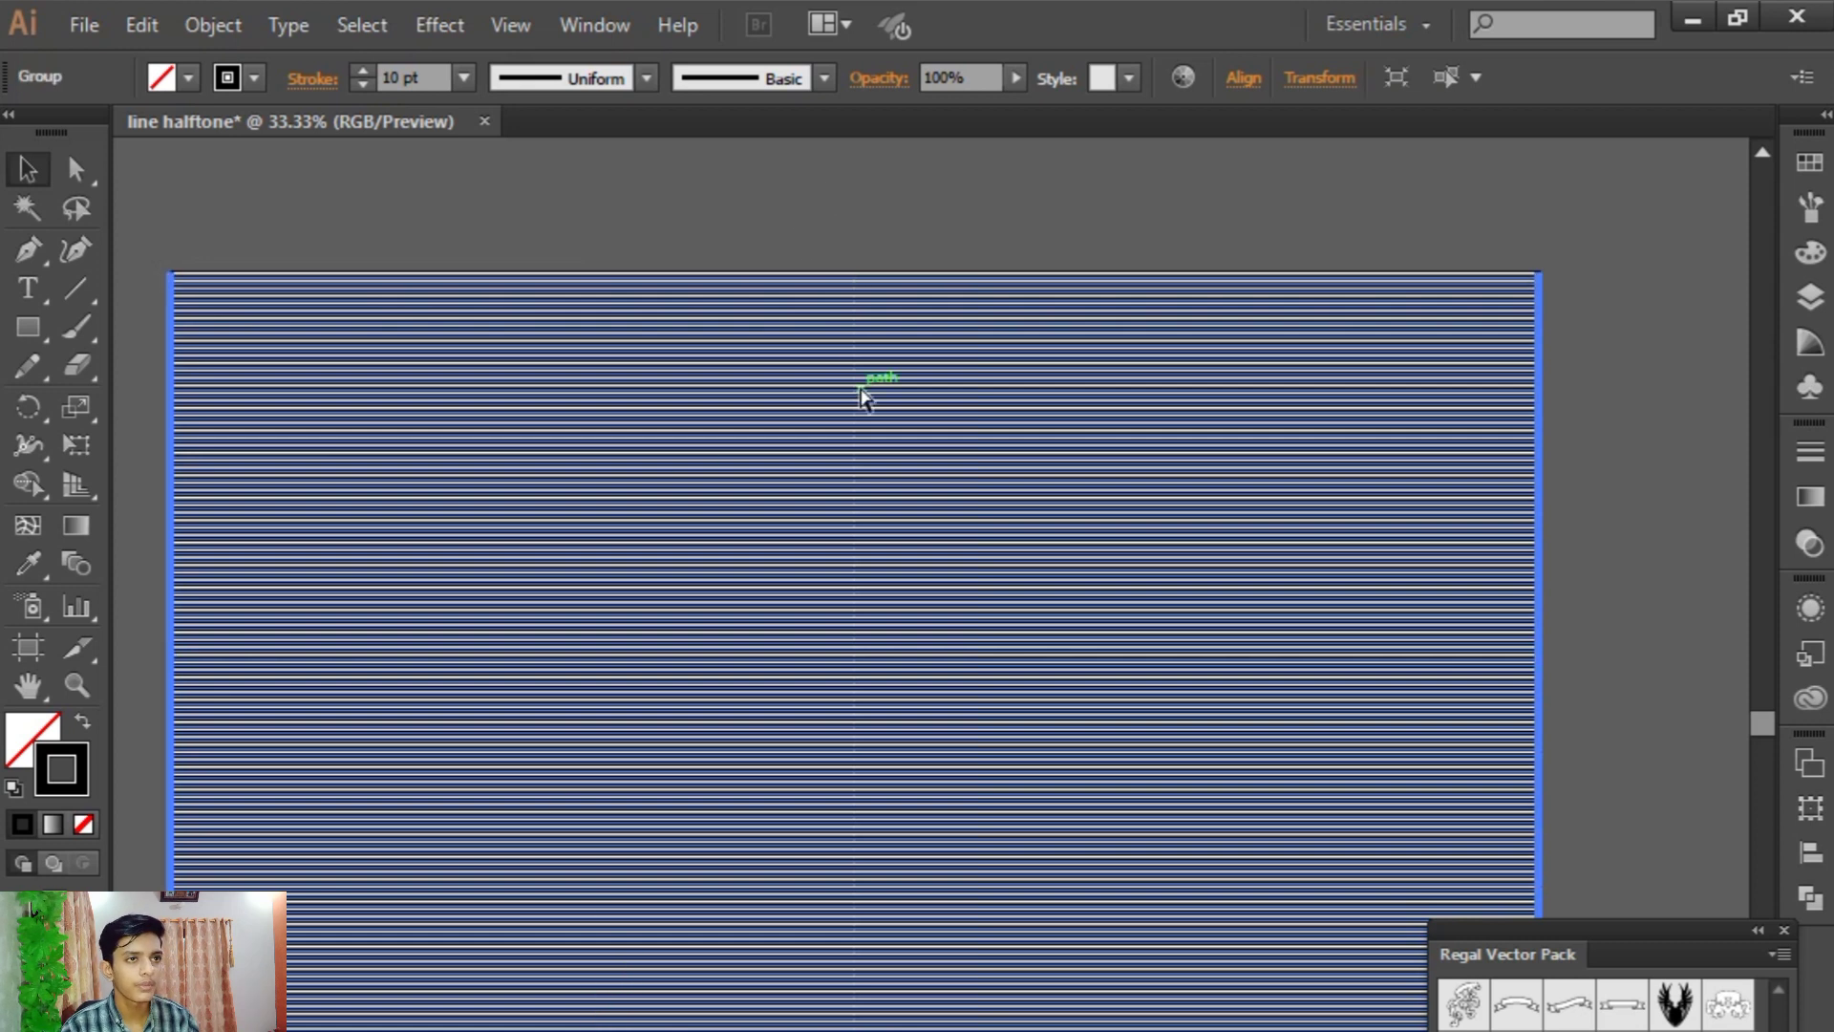
- Duplicate the line group in place and color the front copy's stroke with a light blue swatch
left_click(1385, 195)
left_click(751, 330)
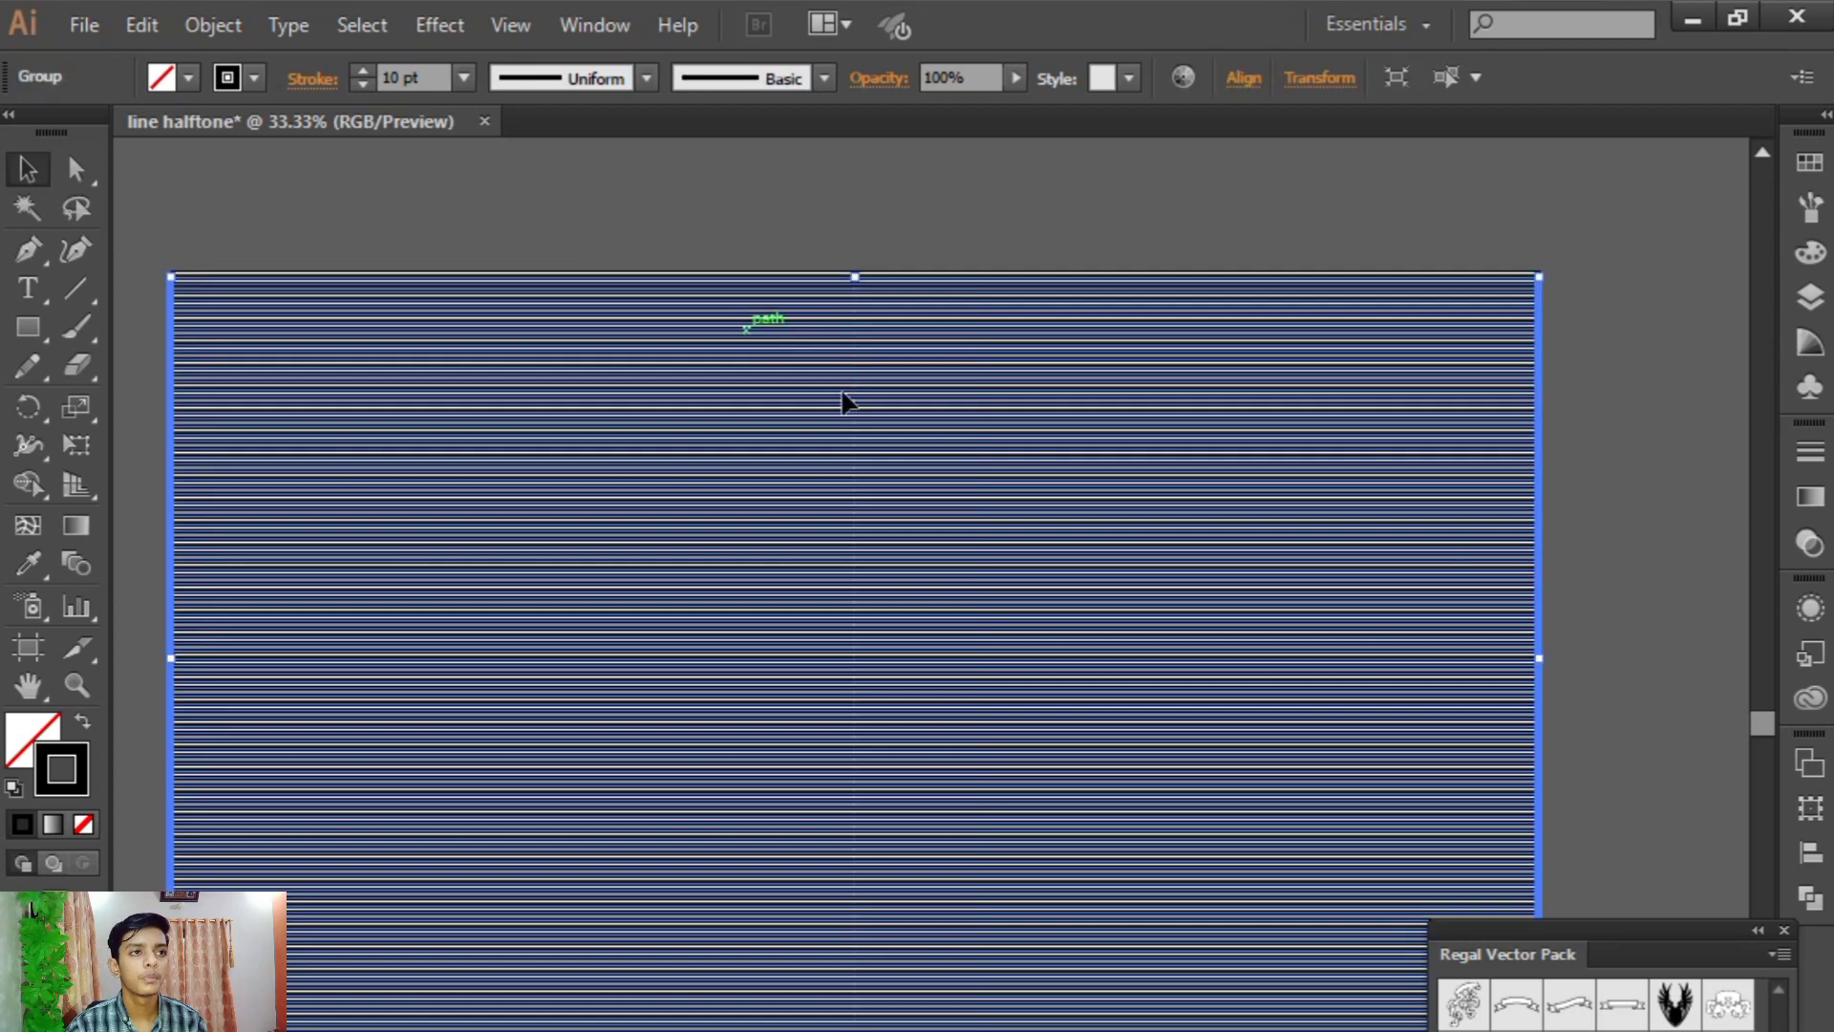
left_click(642, 345)
left_click(974, 455)
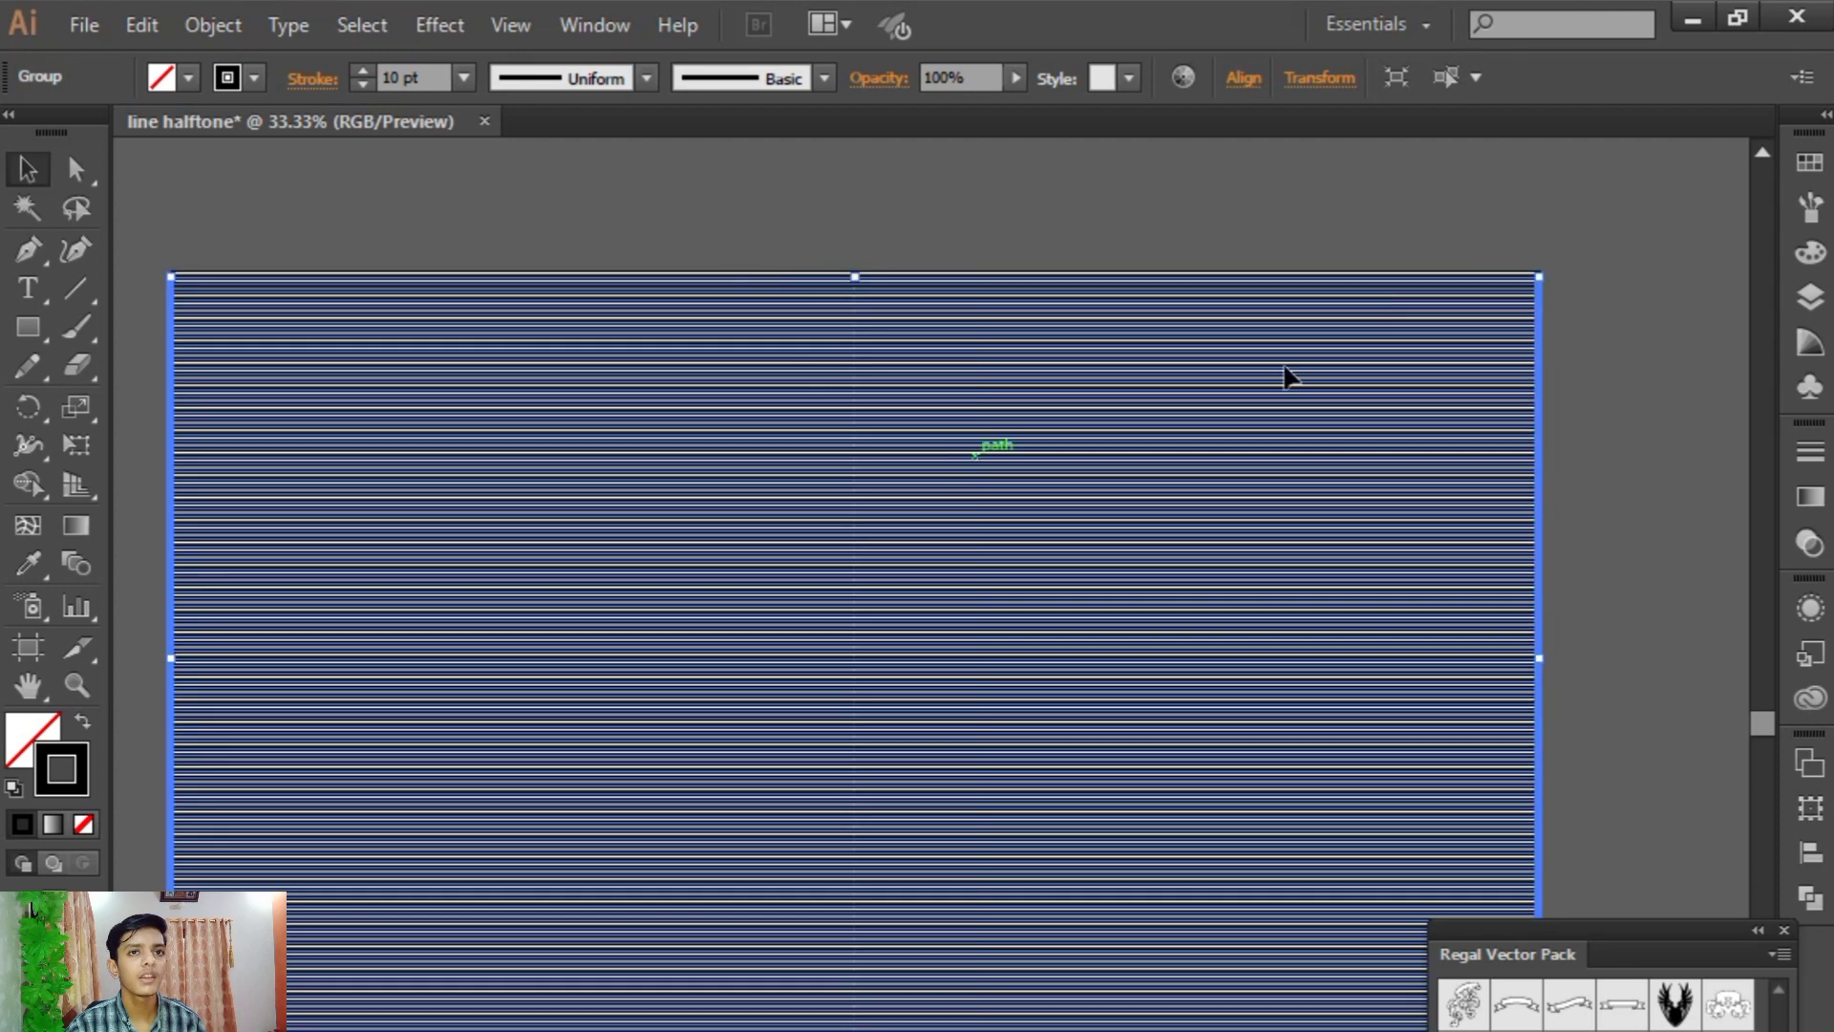
left_click(1809, 163)
left_click(1593, 254)
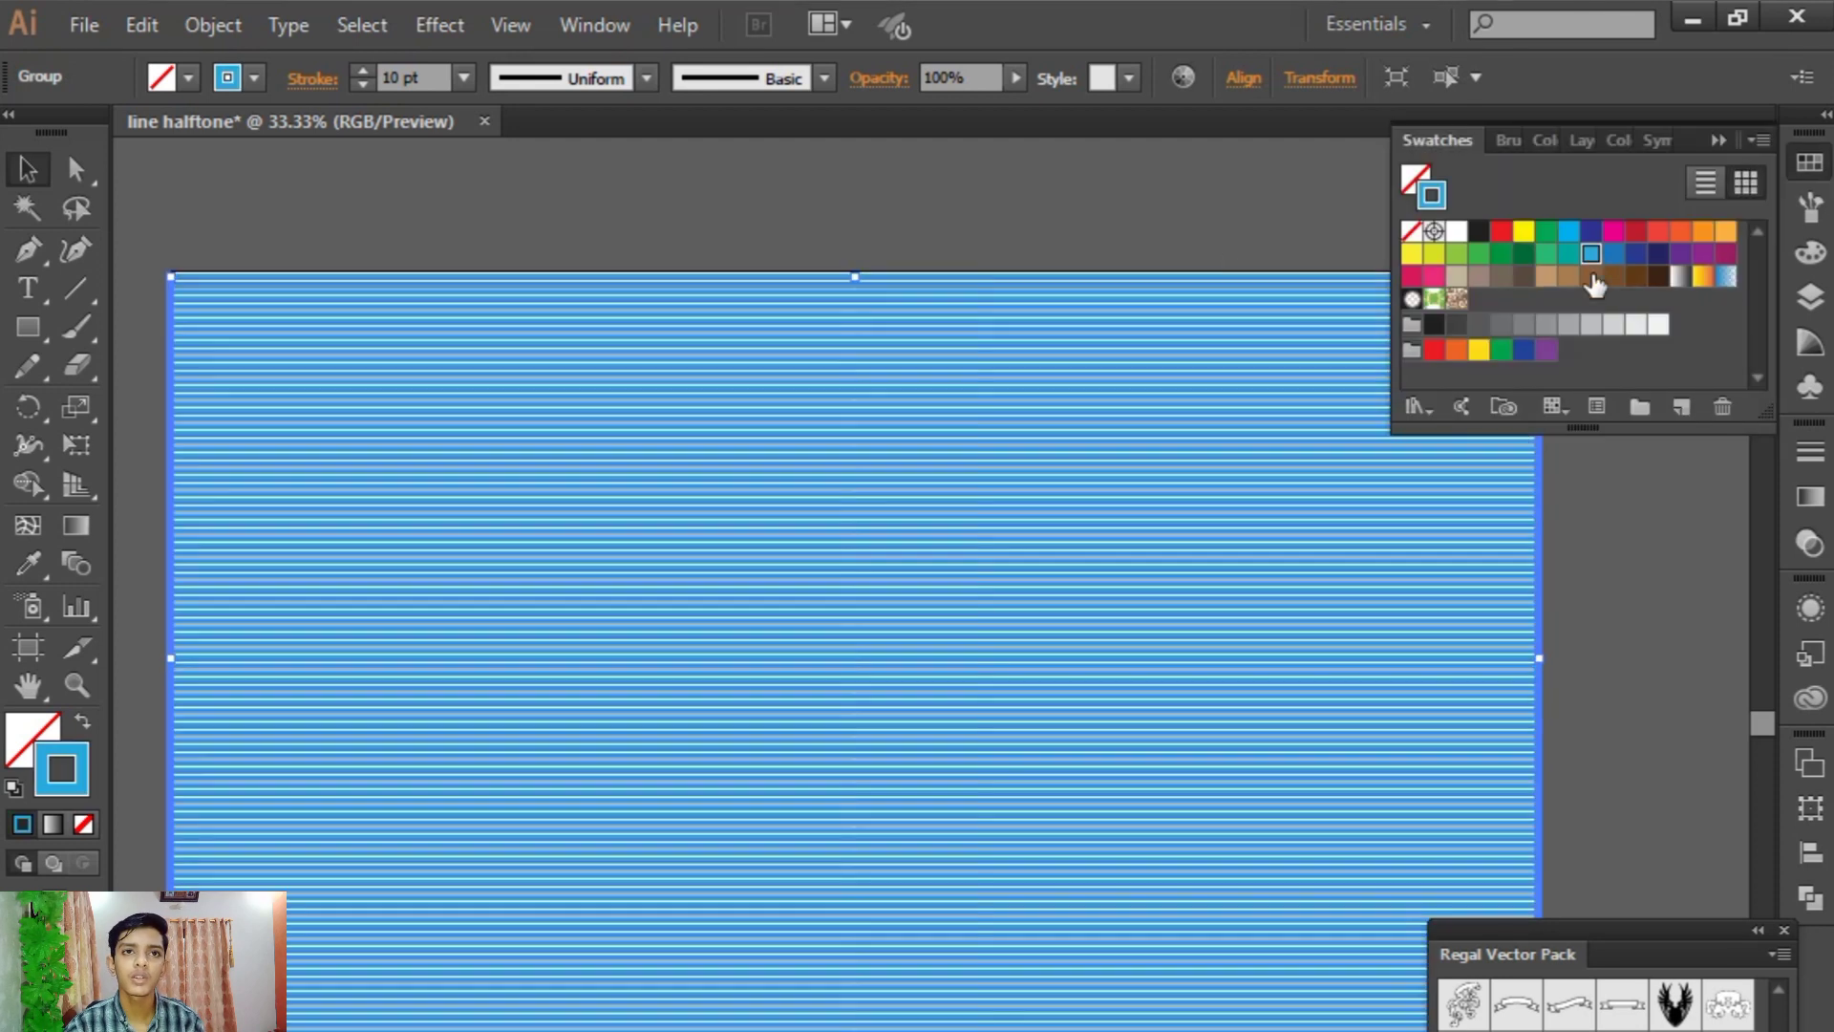
- Move the blue line group slightly straight down so it is offset from the black group behind it
left_click(1223, 226)
left_click(1265, 375)
left_click_drag(1196, 381, 1196, 419)
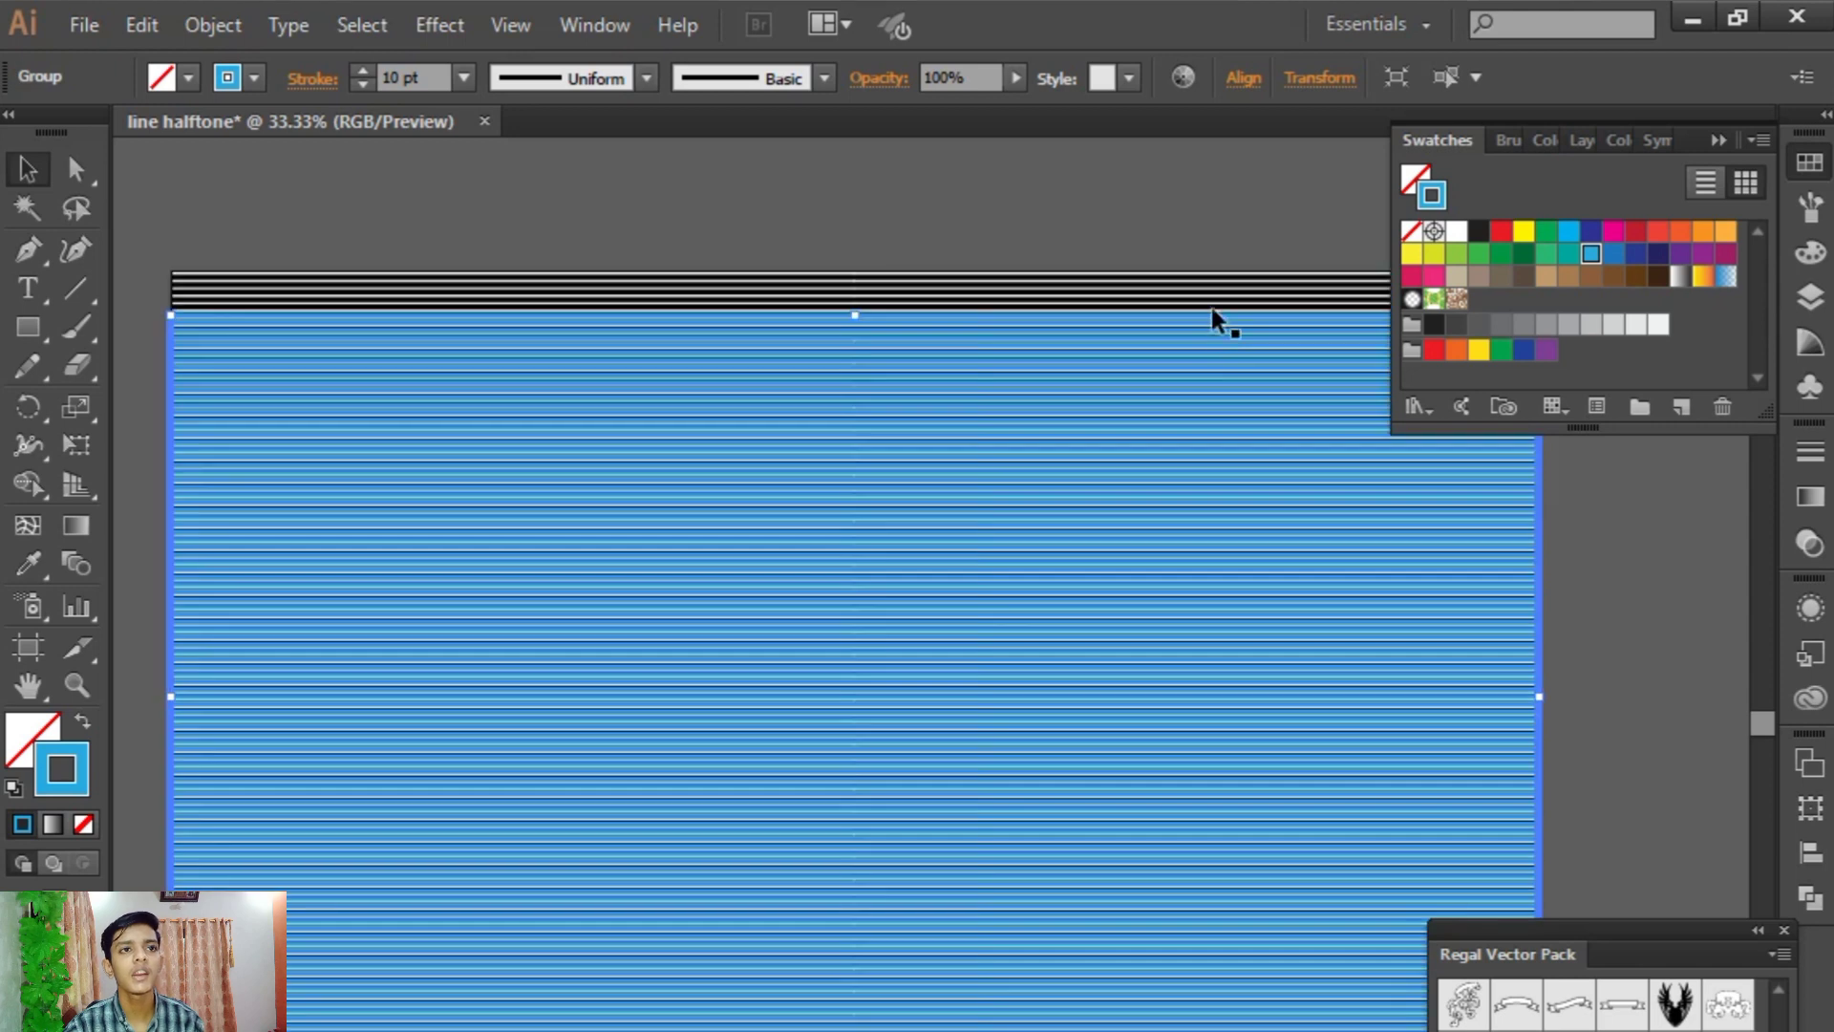
- Select the black and blue line groups together and align them by their vertical centers
left_click(1220, 298)
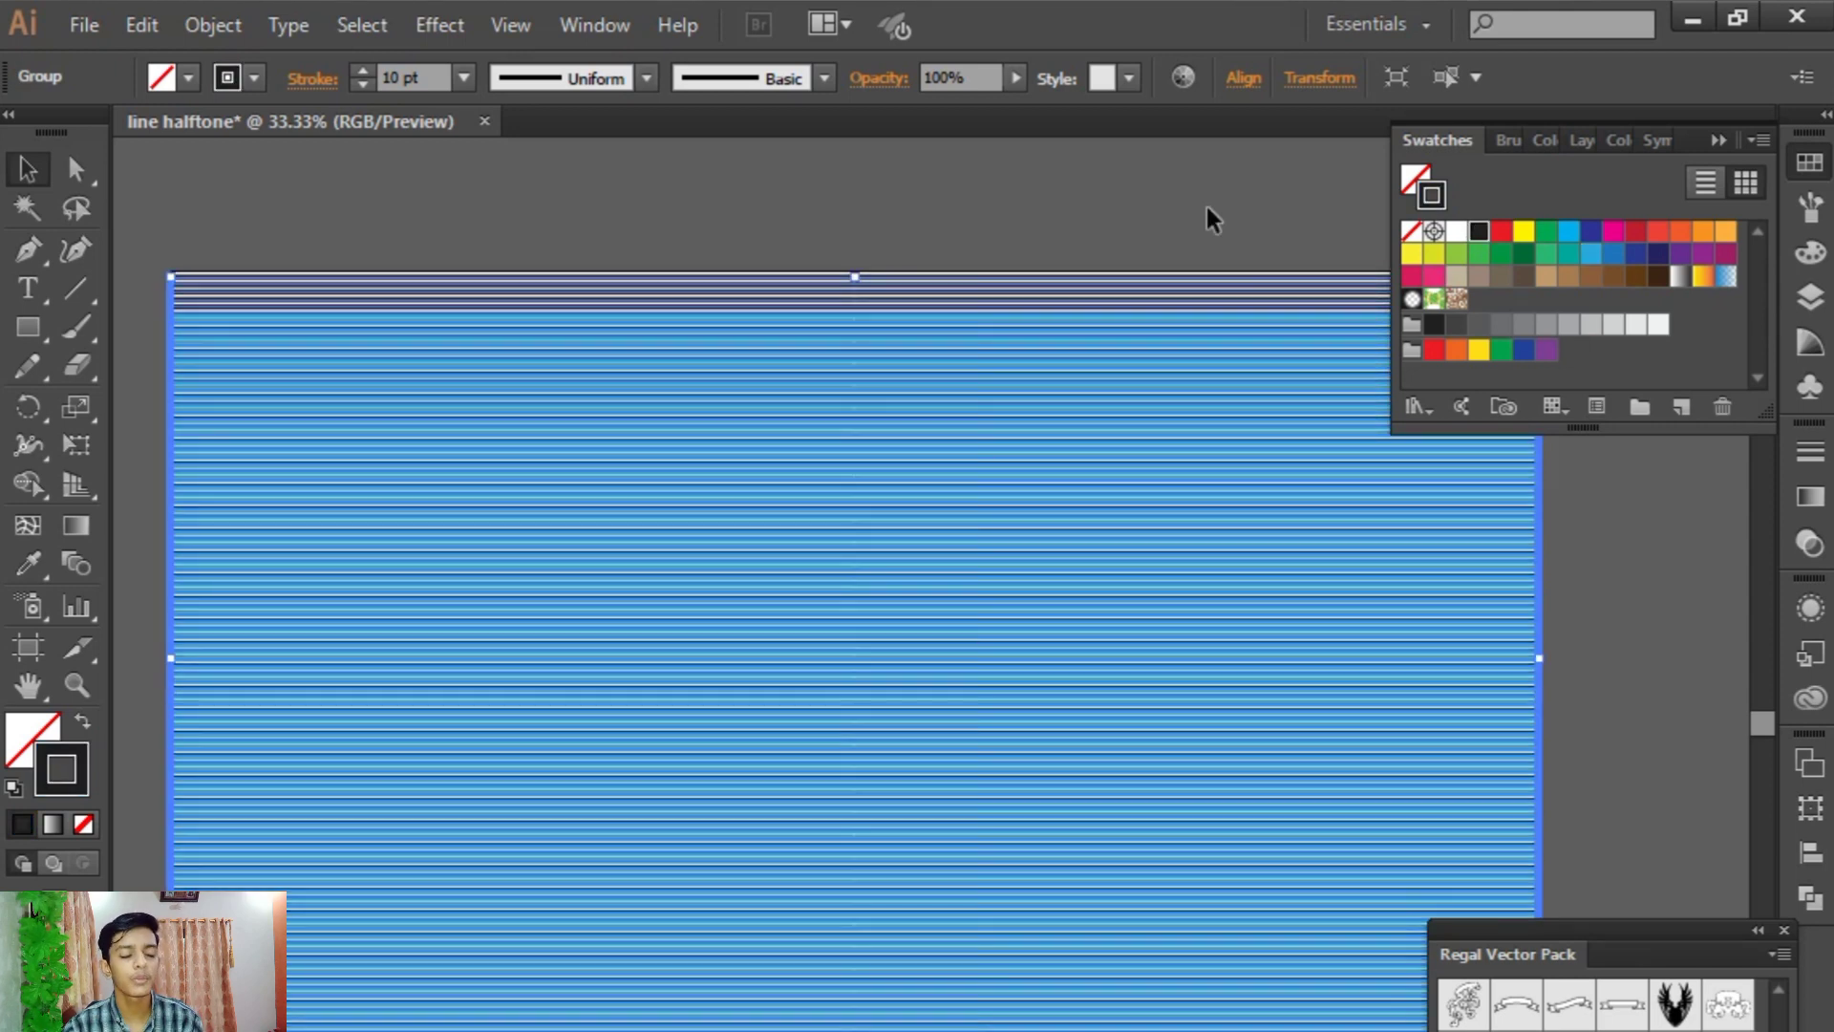
left_click_drag(1171, 386, 1162, 360)
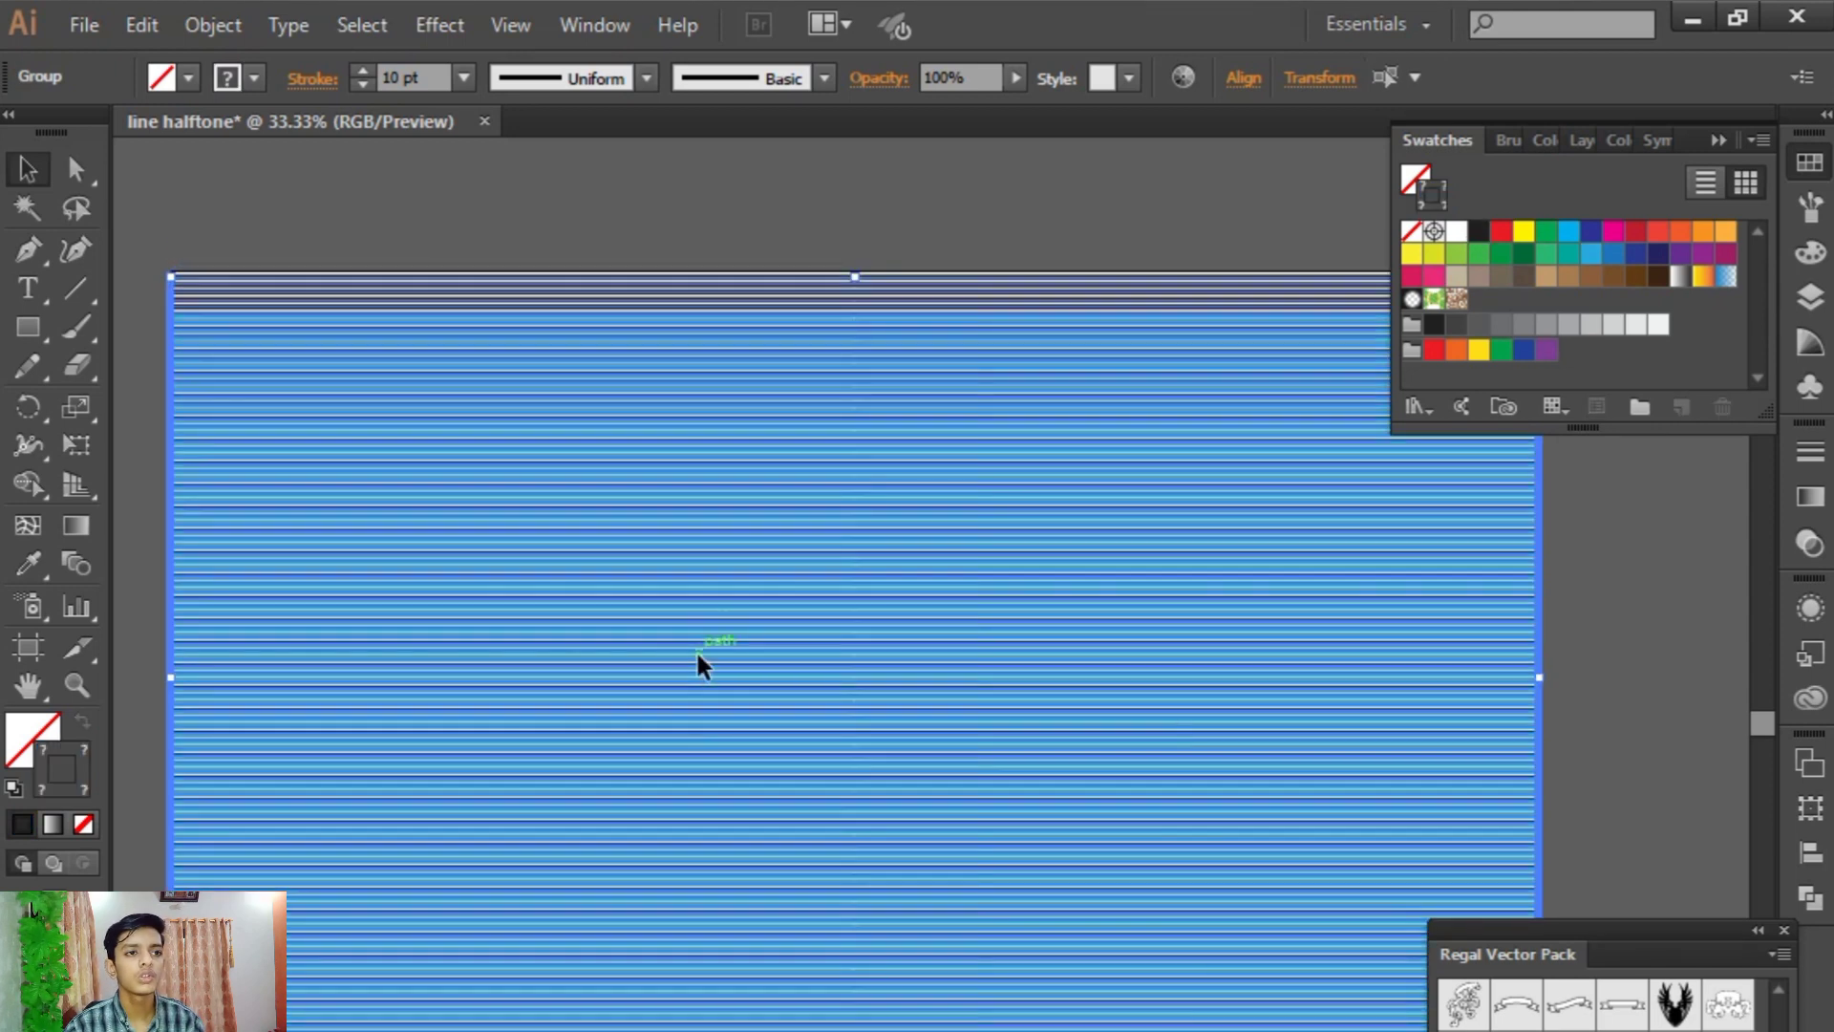
left_click_drag(1048, 532, 1062, 387)
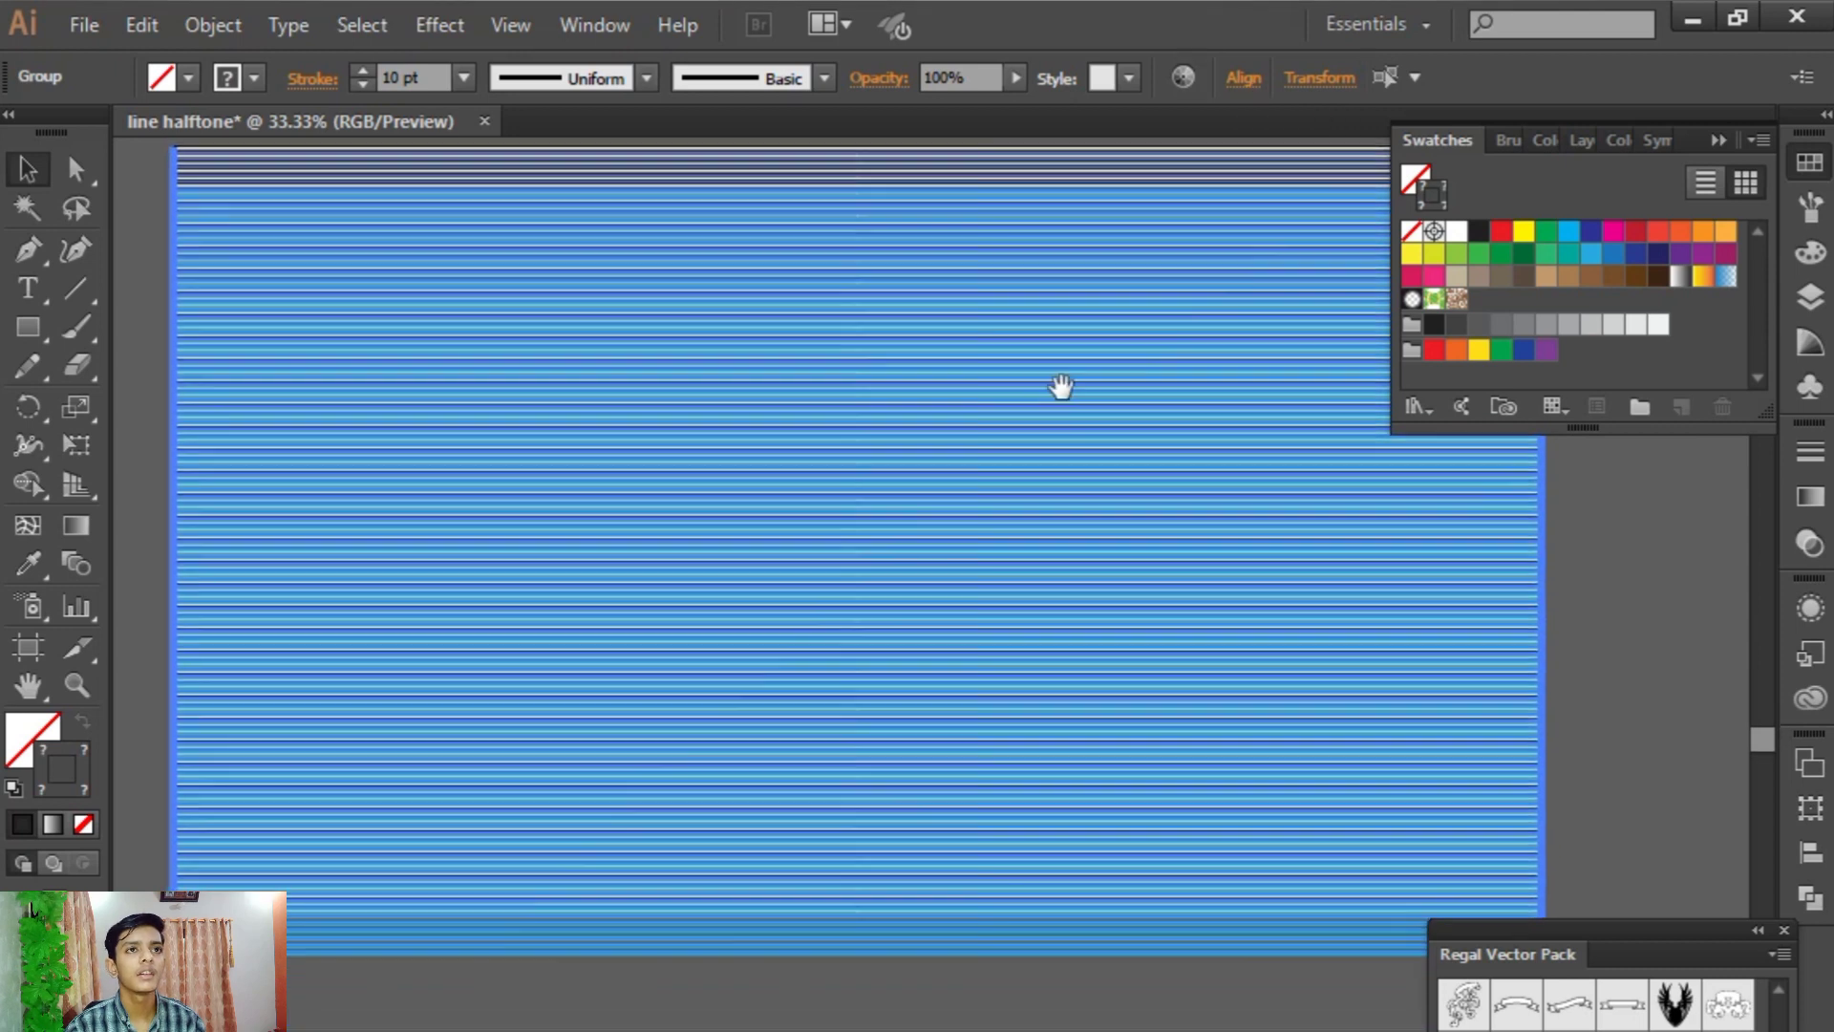
left_click(1242, 81)
left_click(1175, 160)
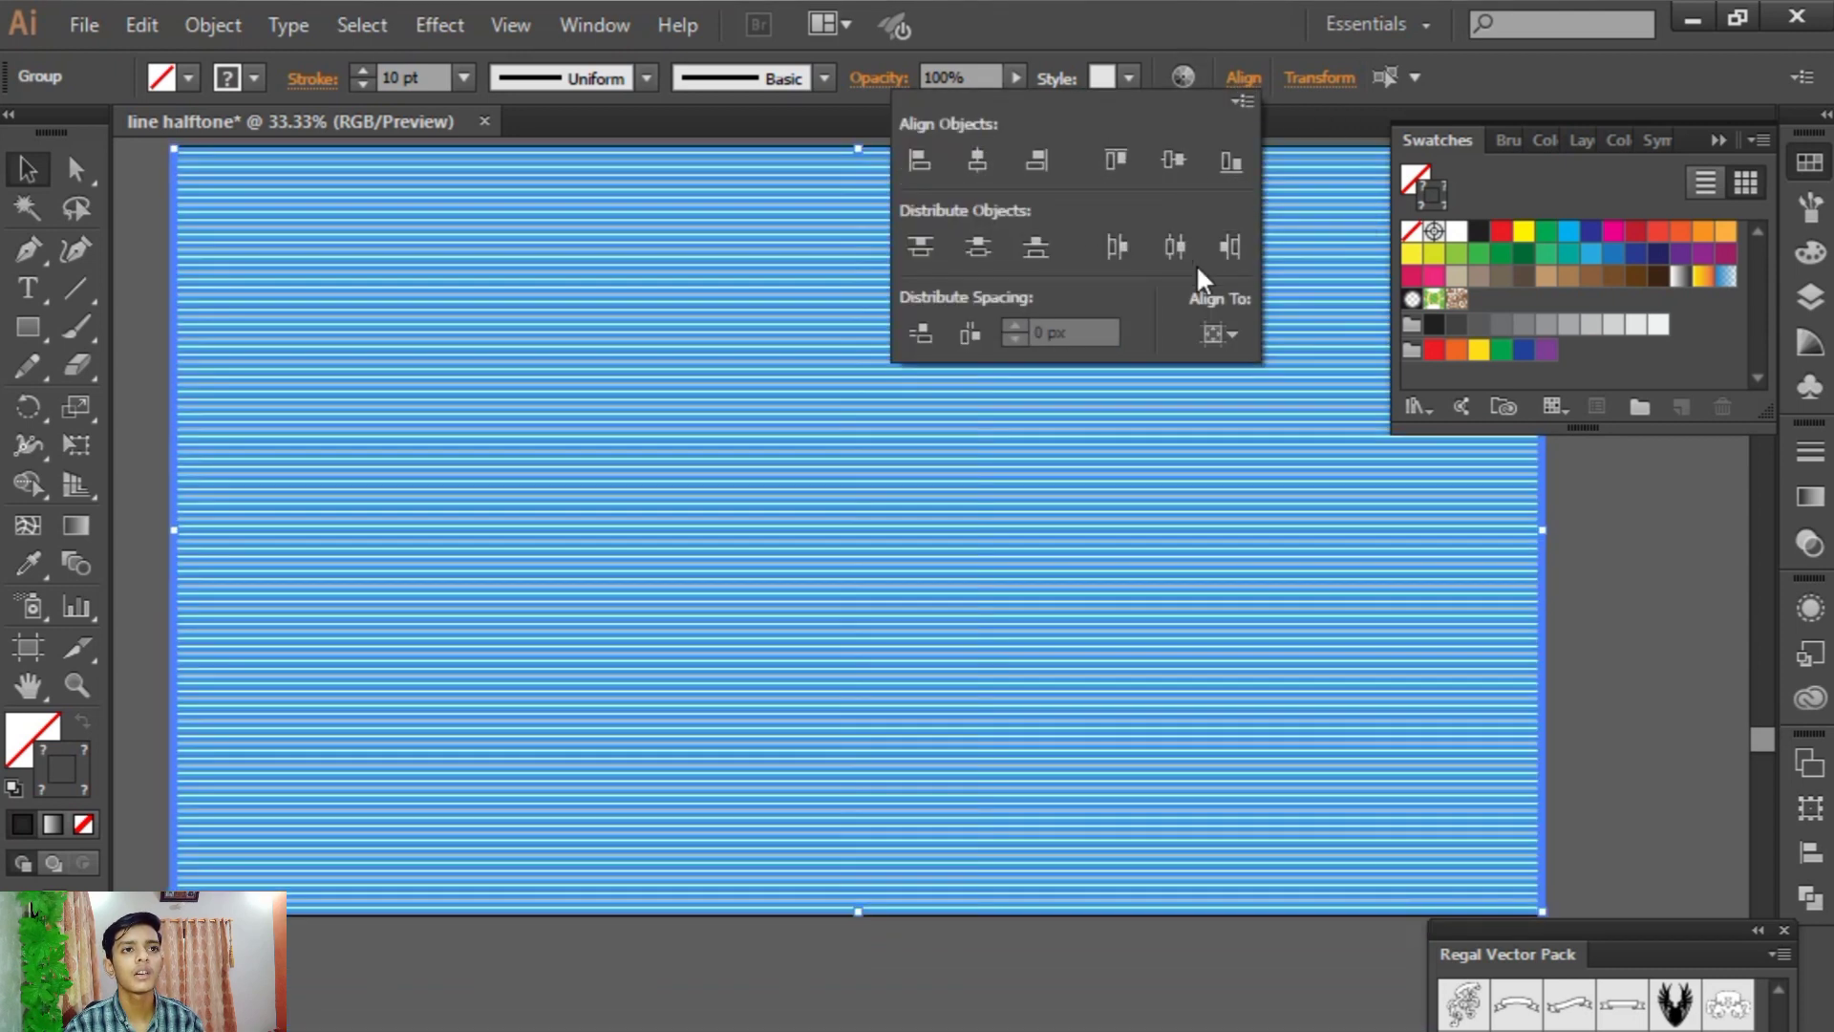
left_click(1731, 138)
left_click(1572, 614)
left_click_drag(1650, 663, 1659, 678)
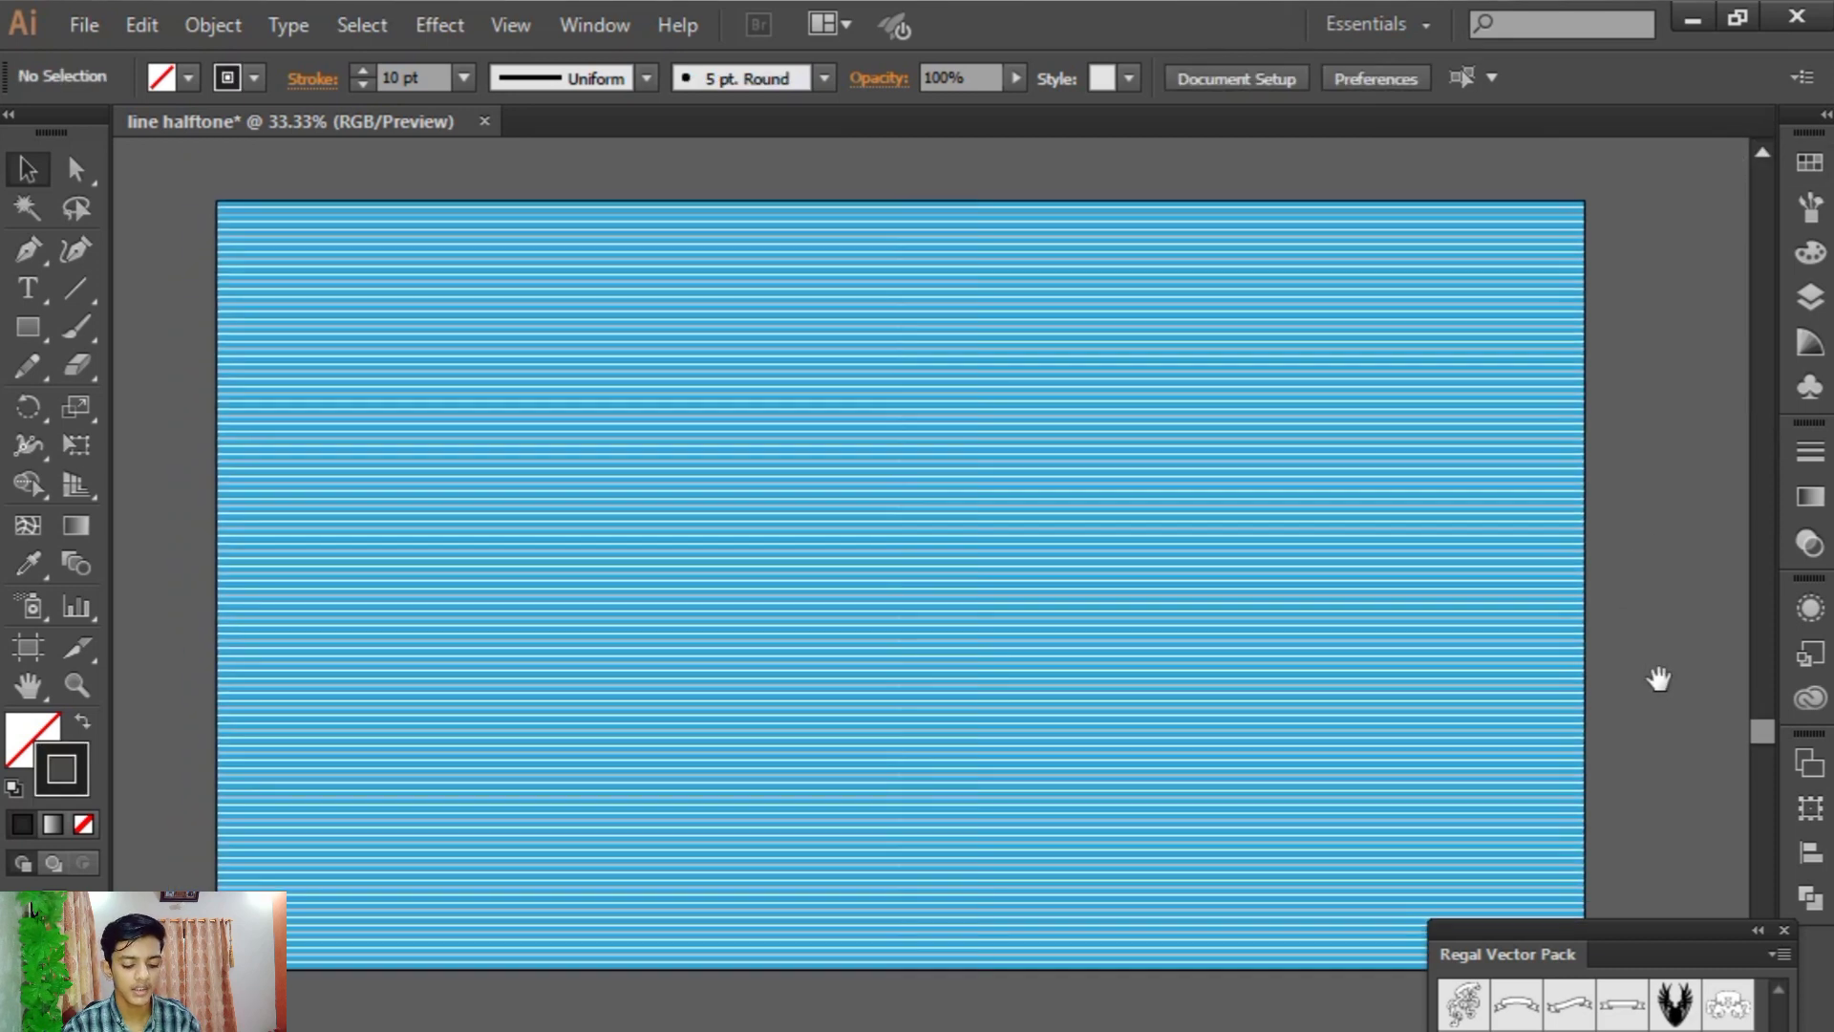
- Nudge the blue line group vertically so the black lines show between the blue ones
key("ctrl+minus")
left_click(1108, 667)
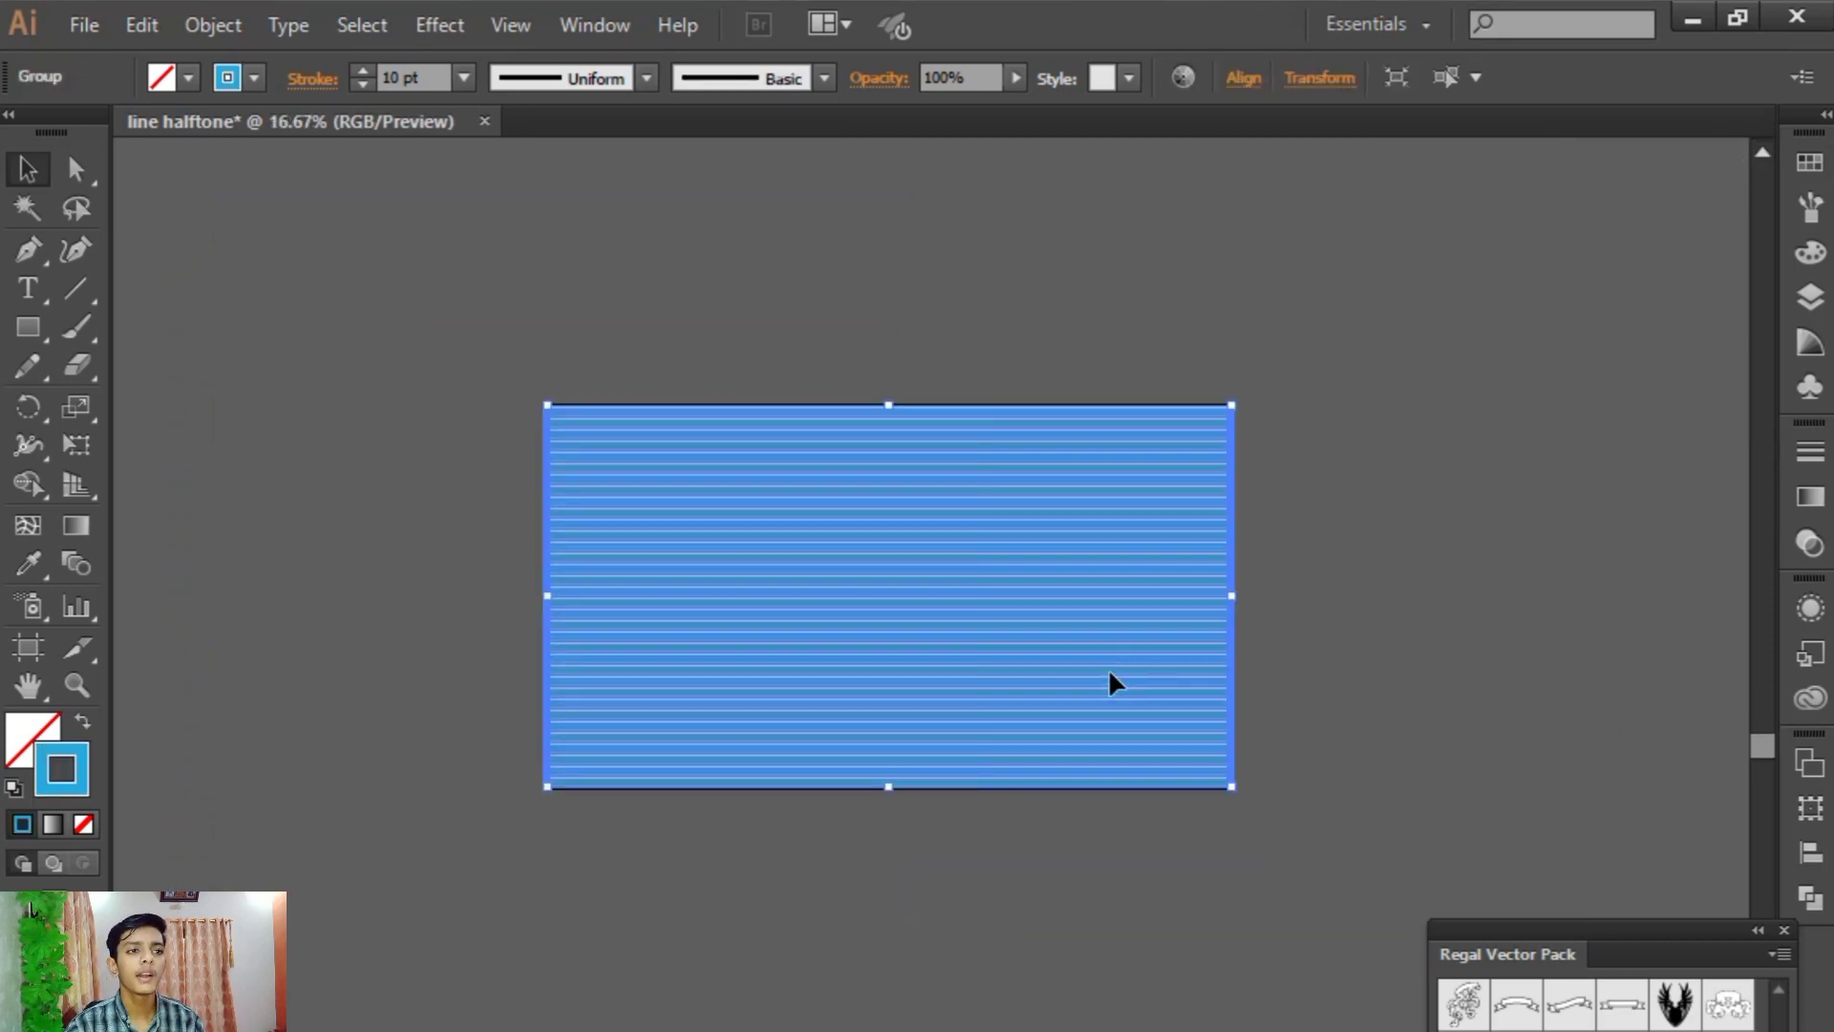
left_click(1410, 604)
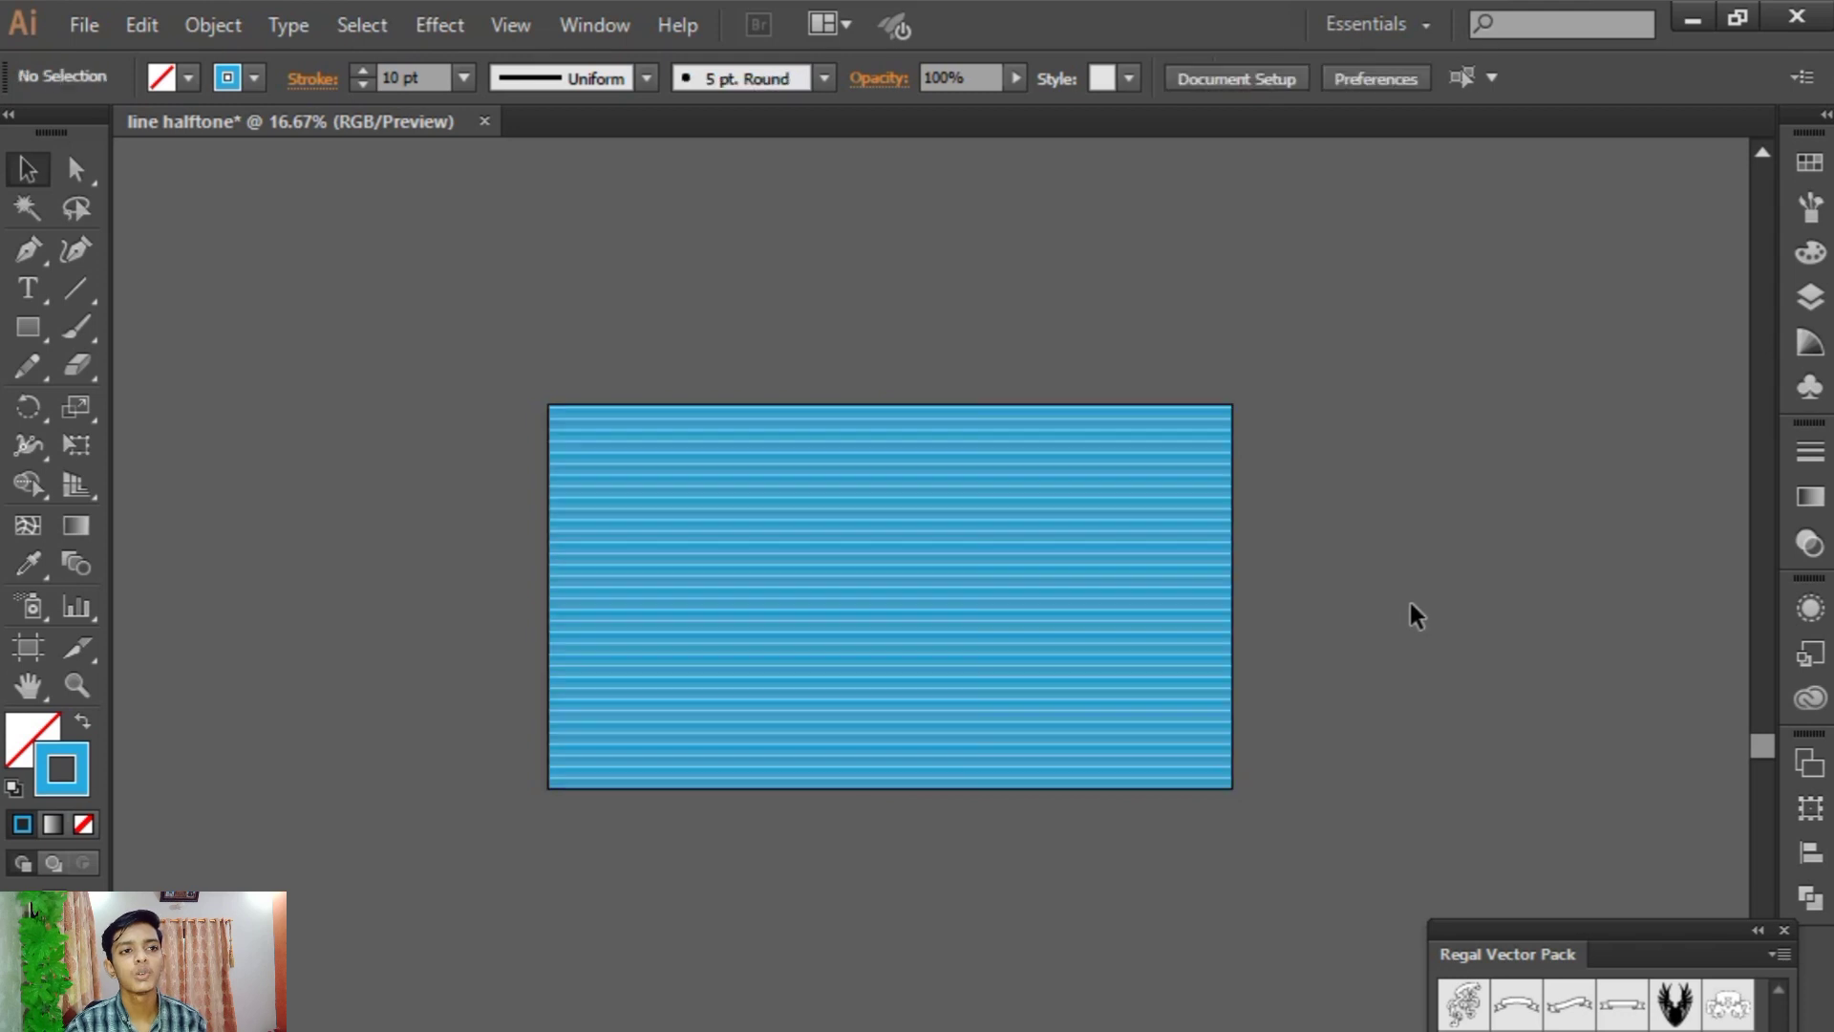
left_click(1175, 690)
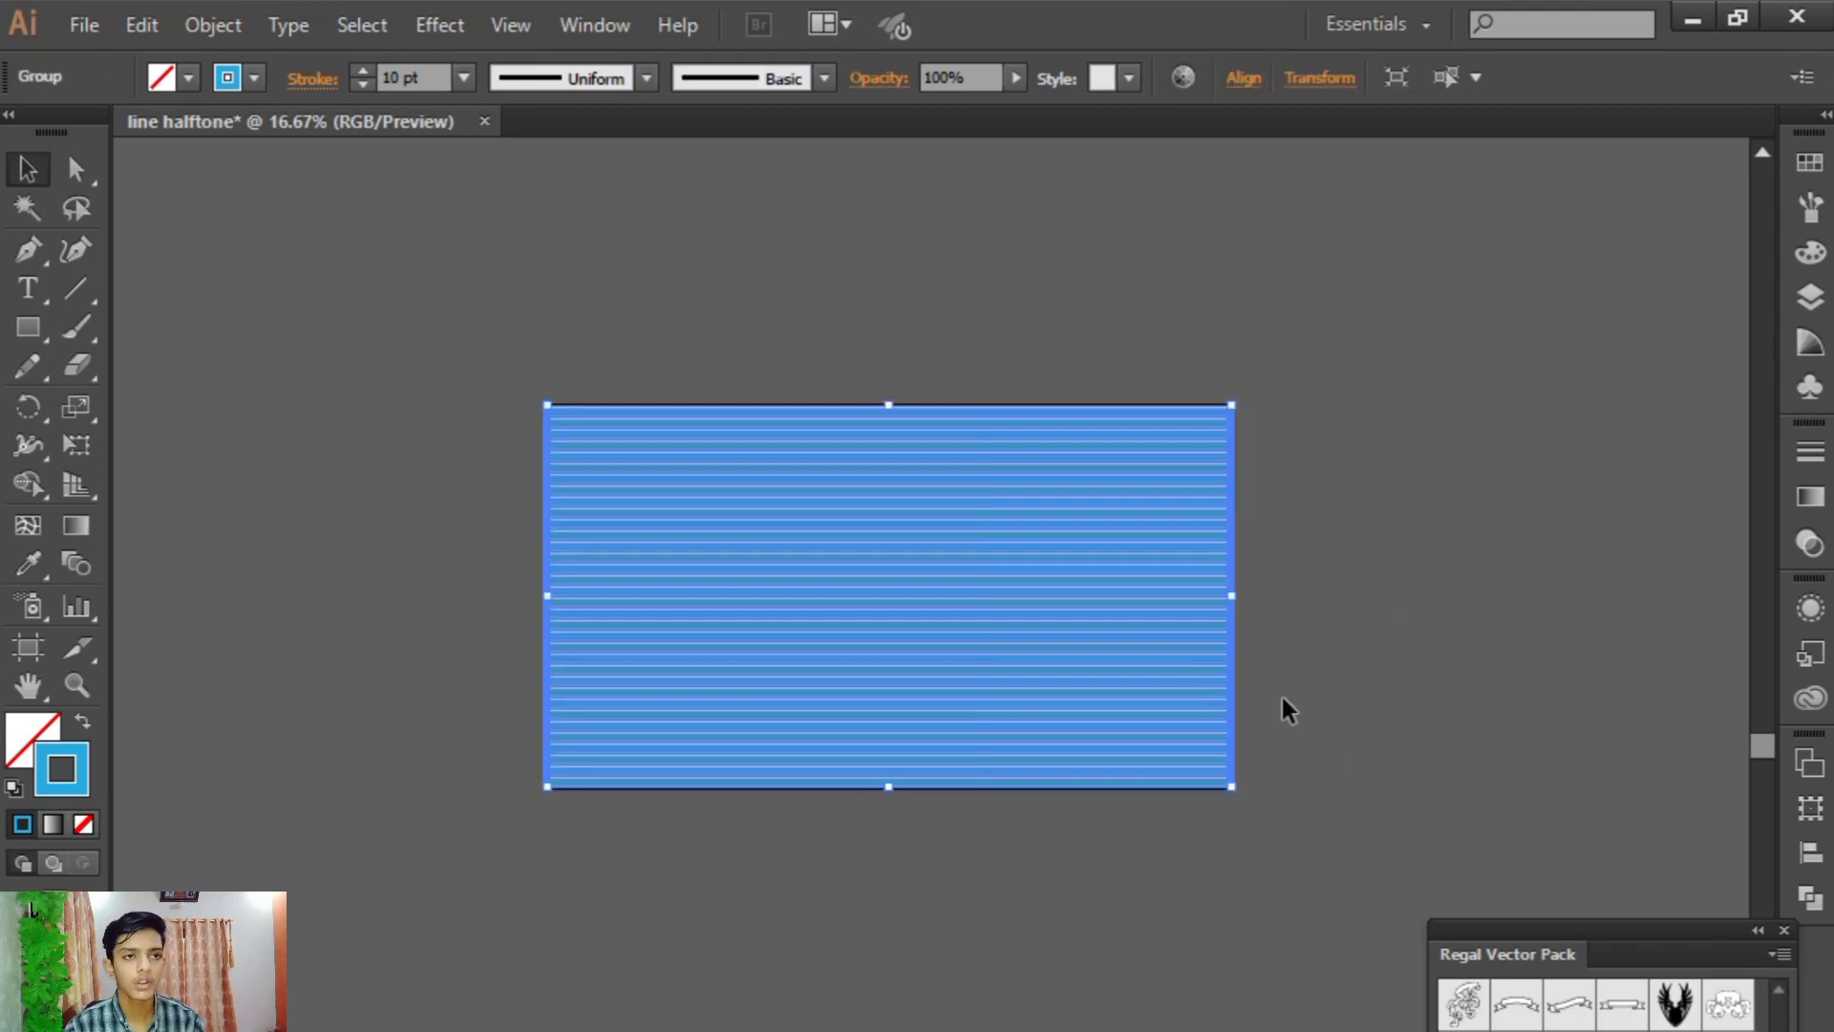
left_click(1333, 689)
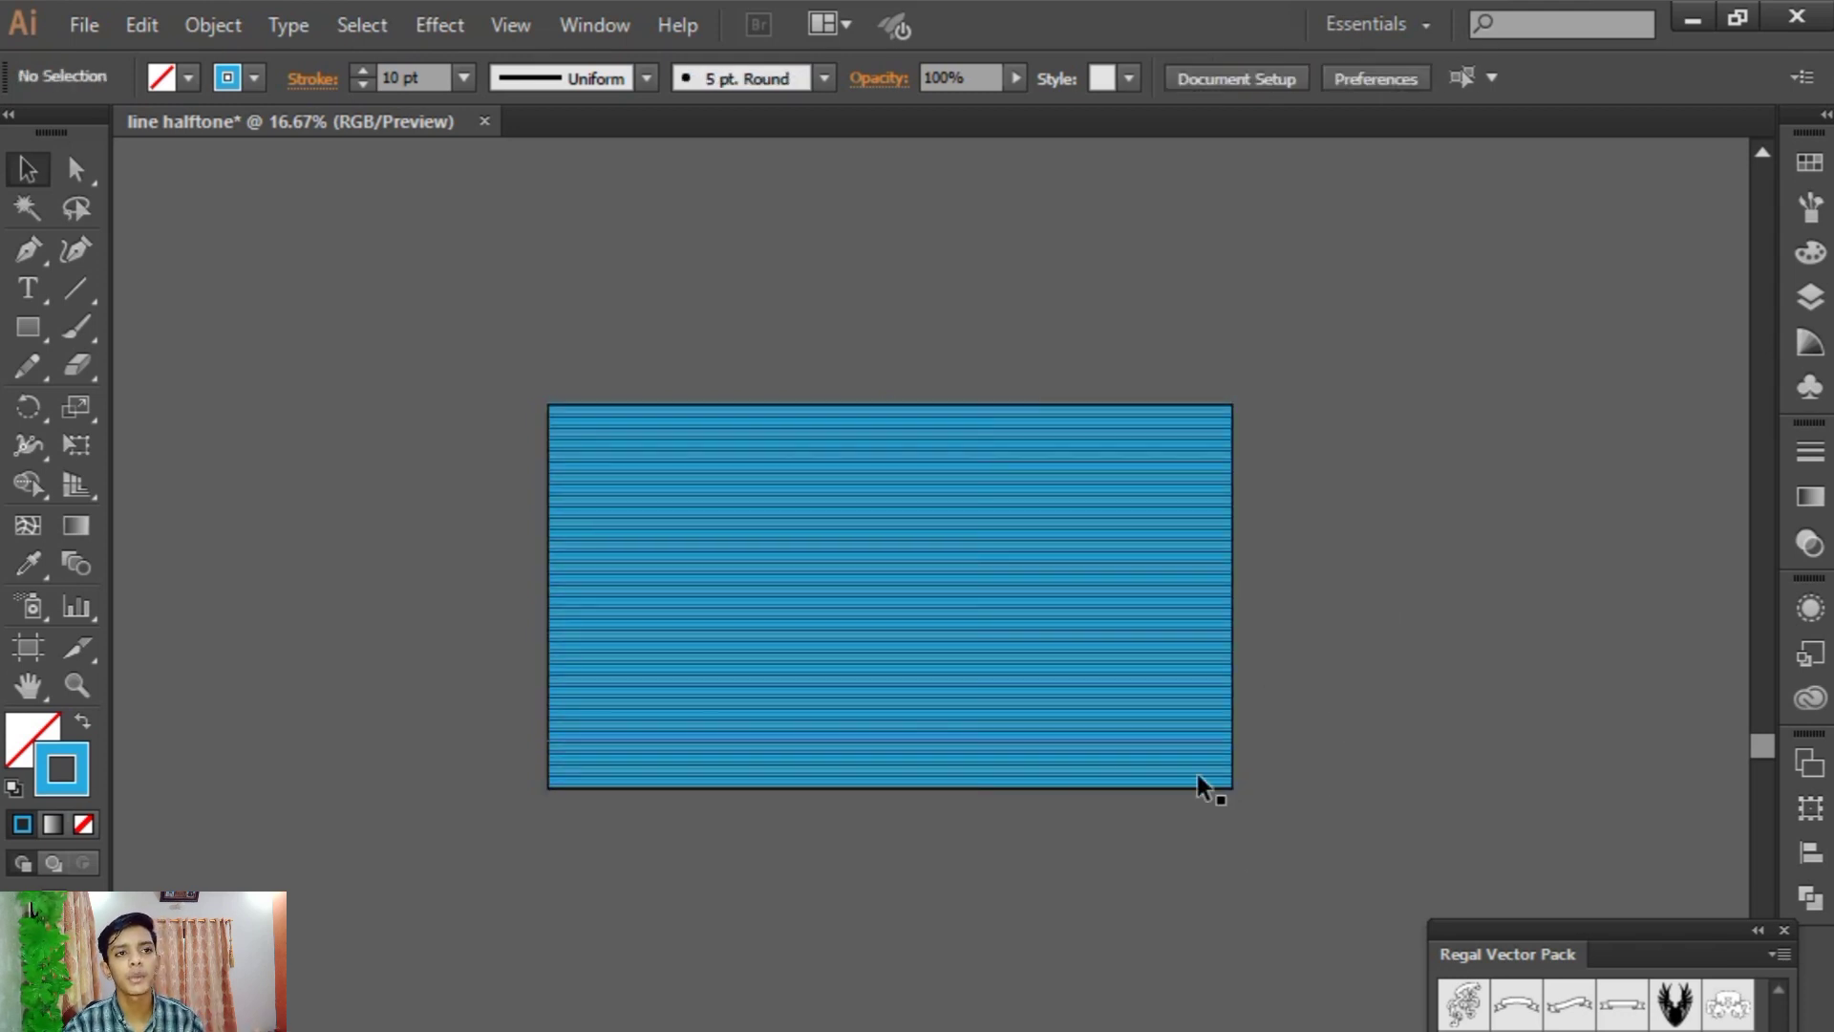
key("ctrl+equal")
key("ctrl+equal")
key("ctrl+equal")
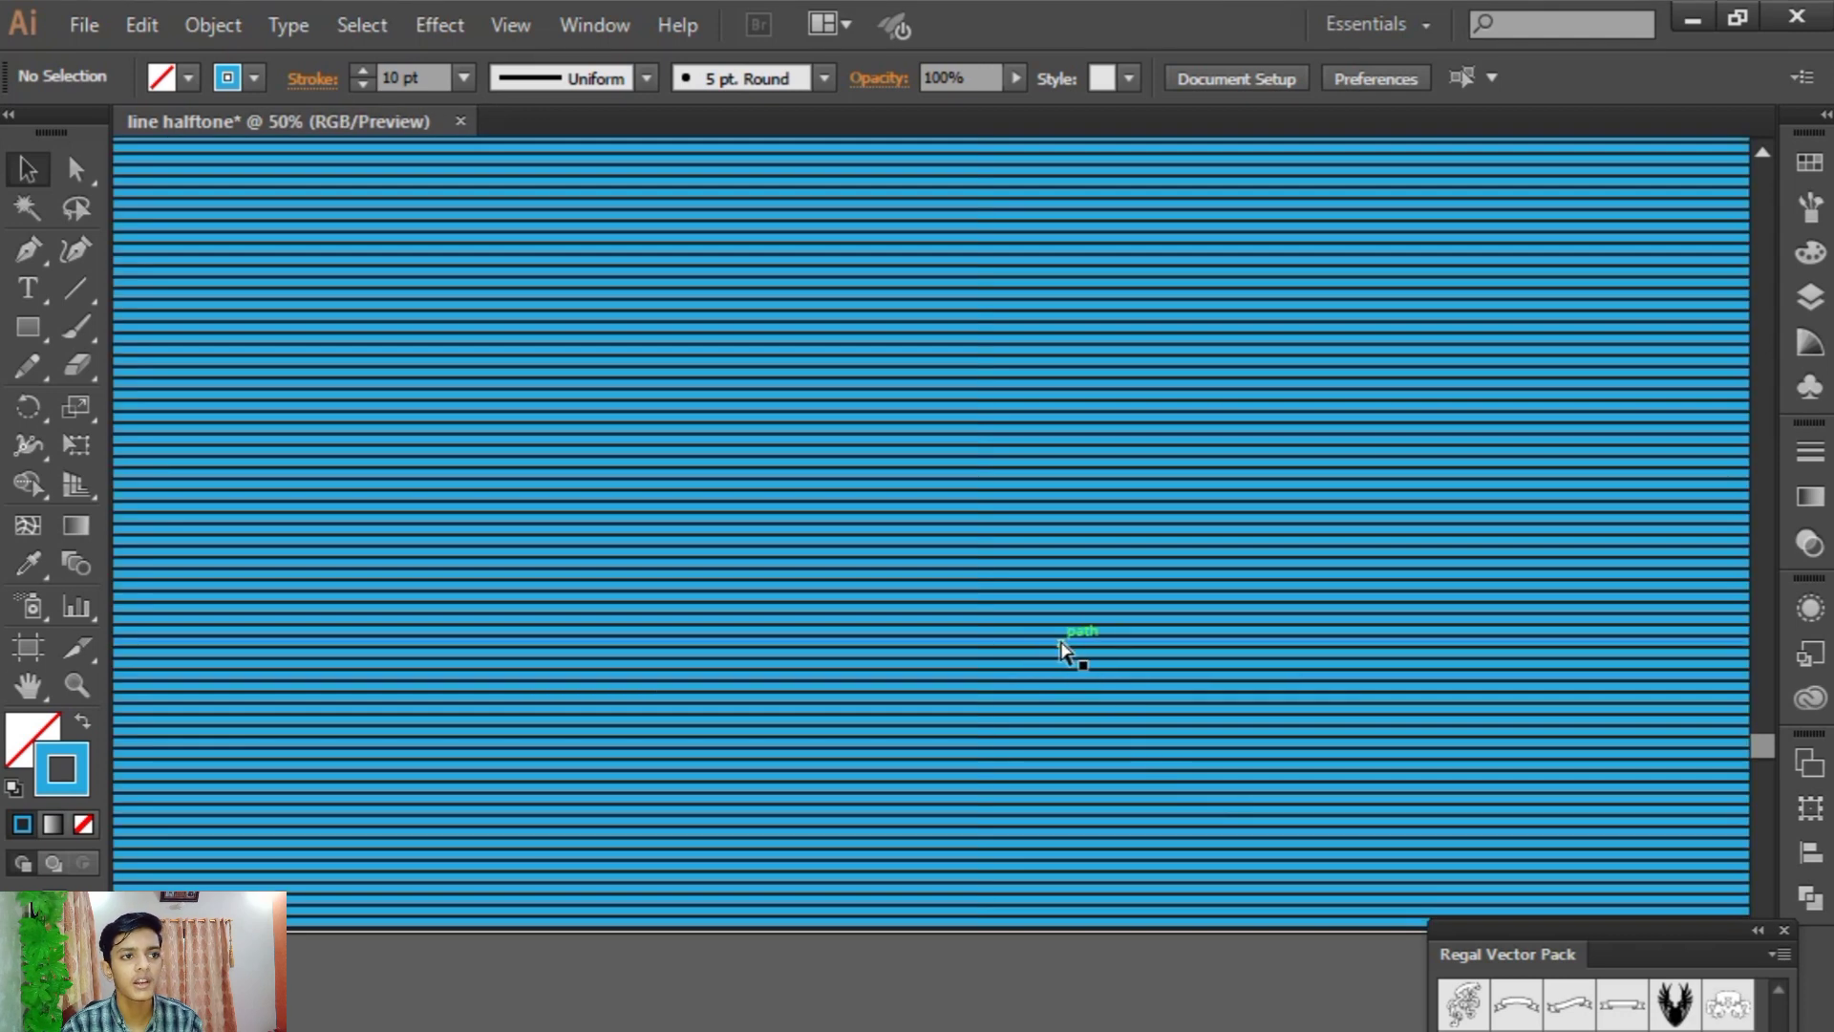
key("ctrl+minus")
key("ctrl+minus")
key("ctrl+minus")
left_click_drag(499, 327, 1017, 1011)
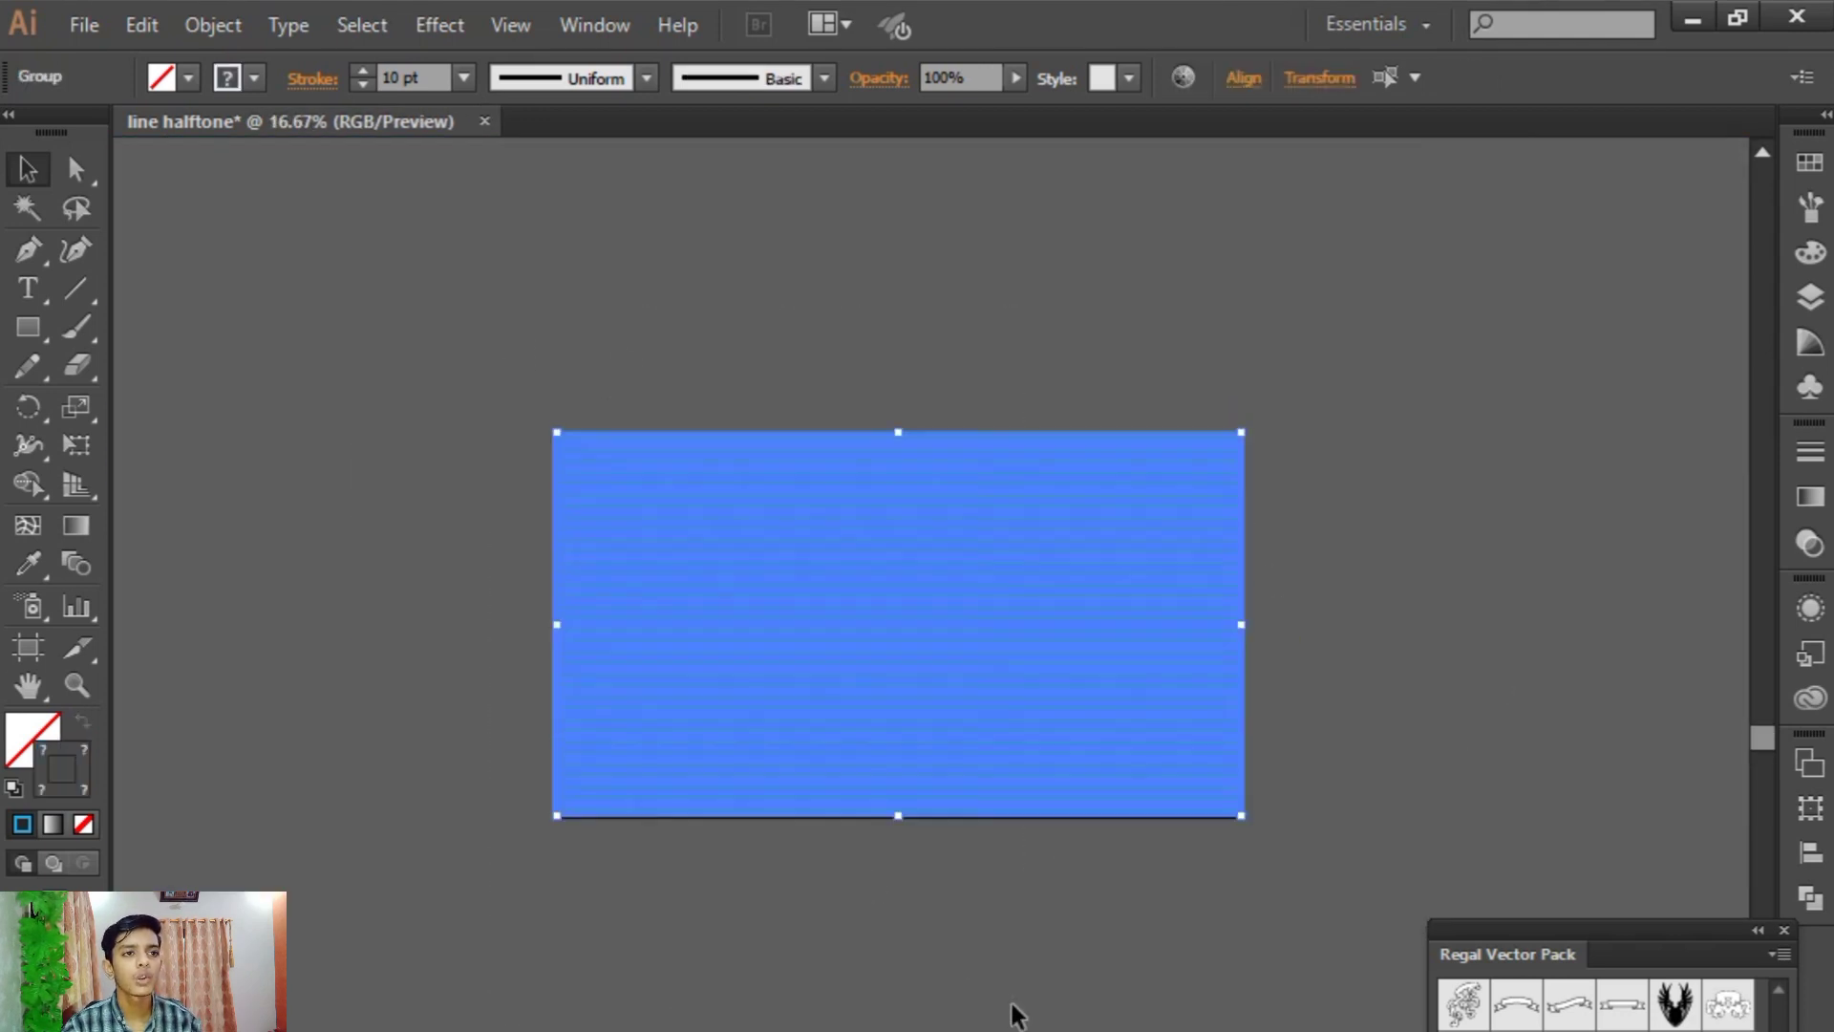
left_click(1090, 981)
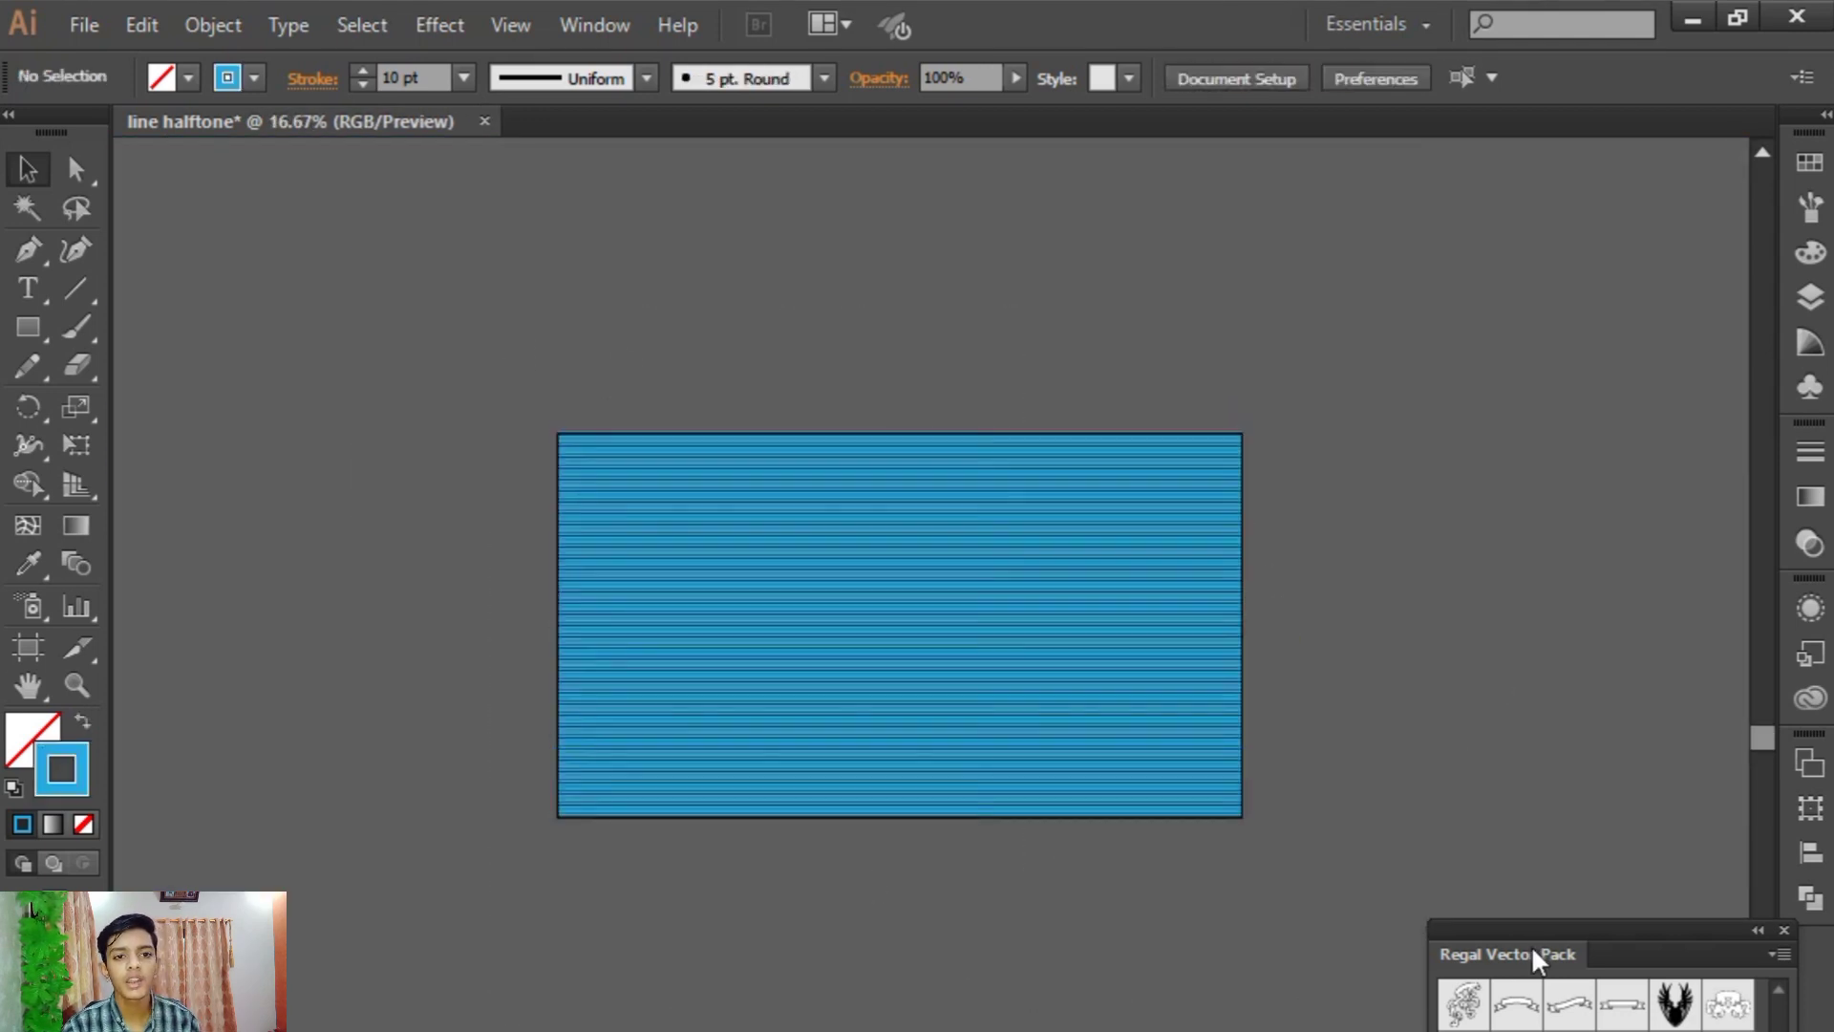
- Show the Regal Vector Pack symbol library in full and browse the Retro library before returning to it
left_click_drag(1533, 944, 1524, 578)
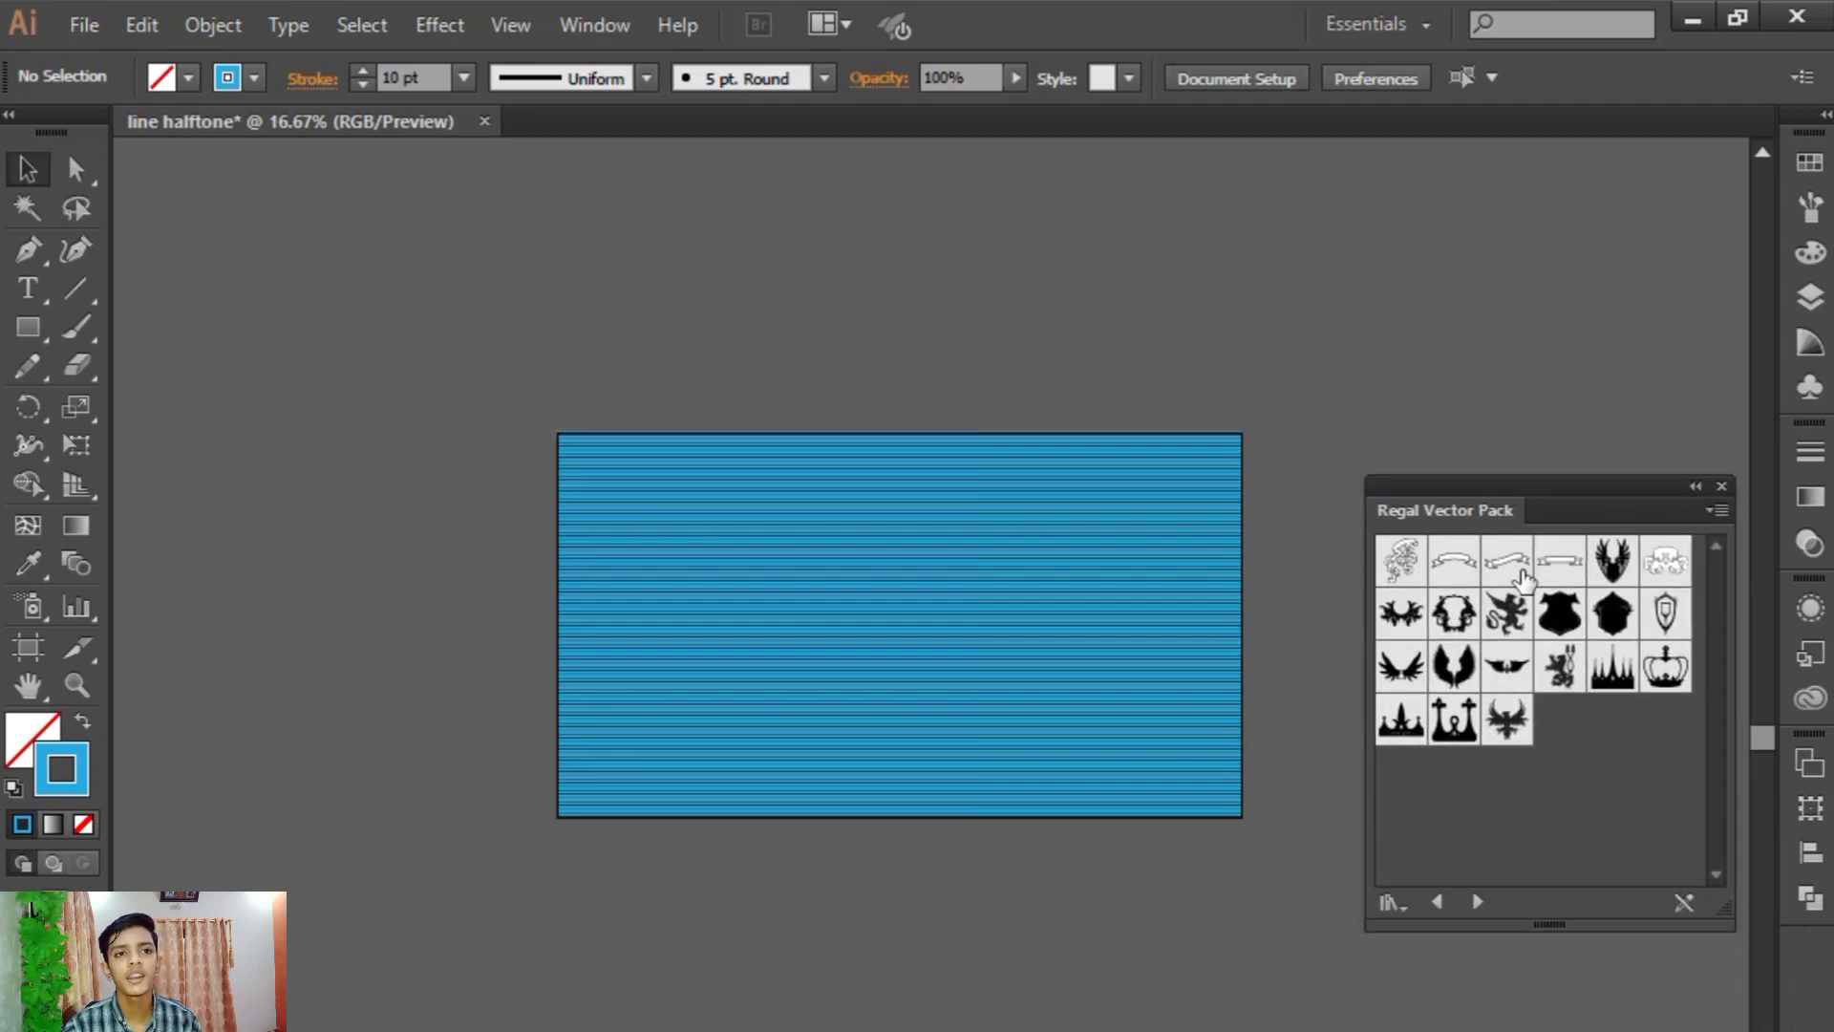
left_click(587, 25)
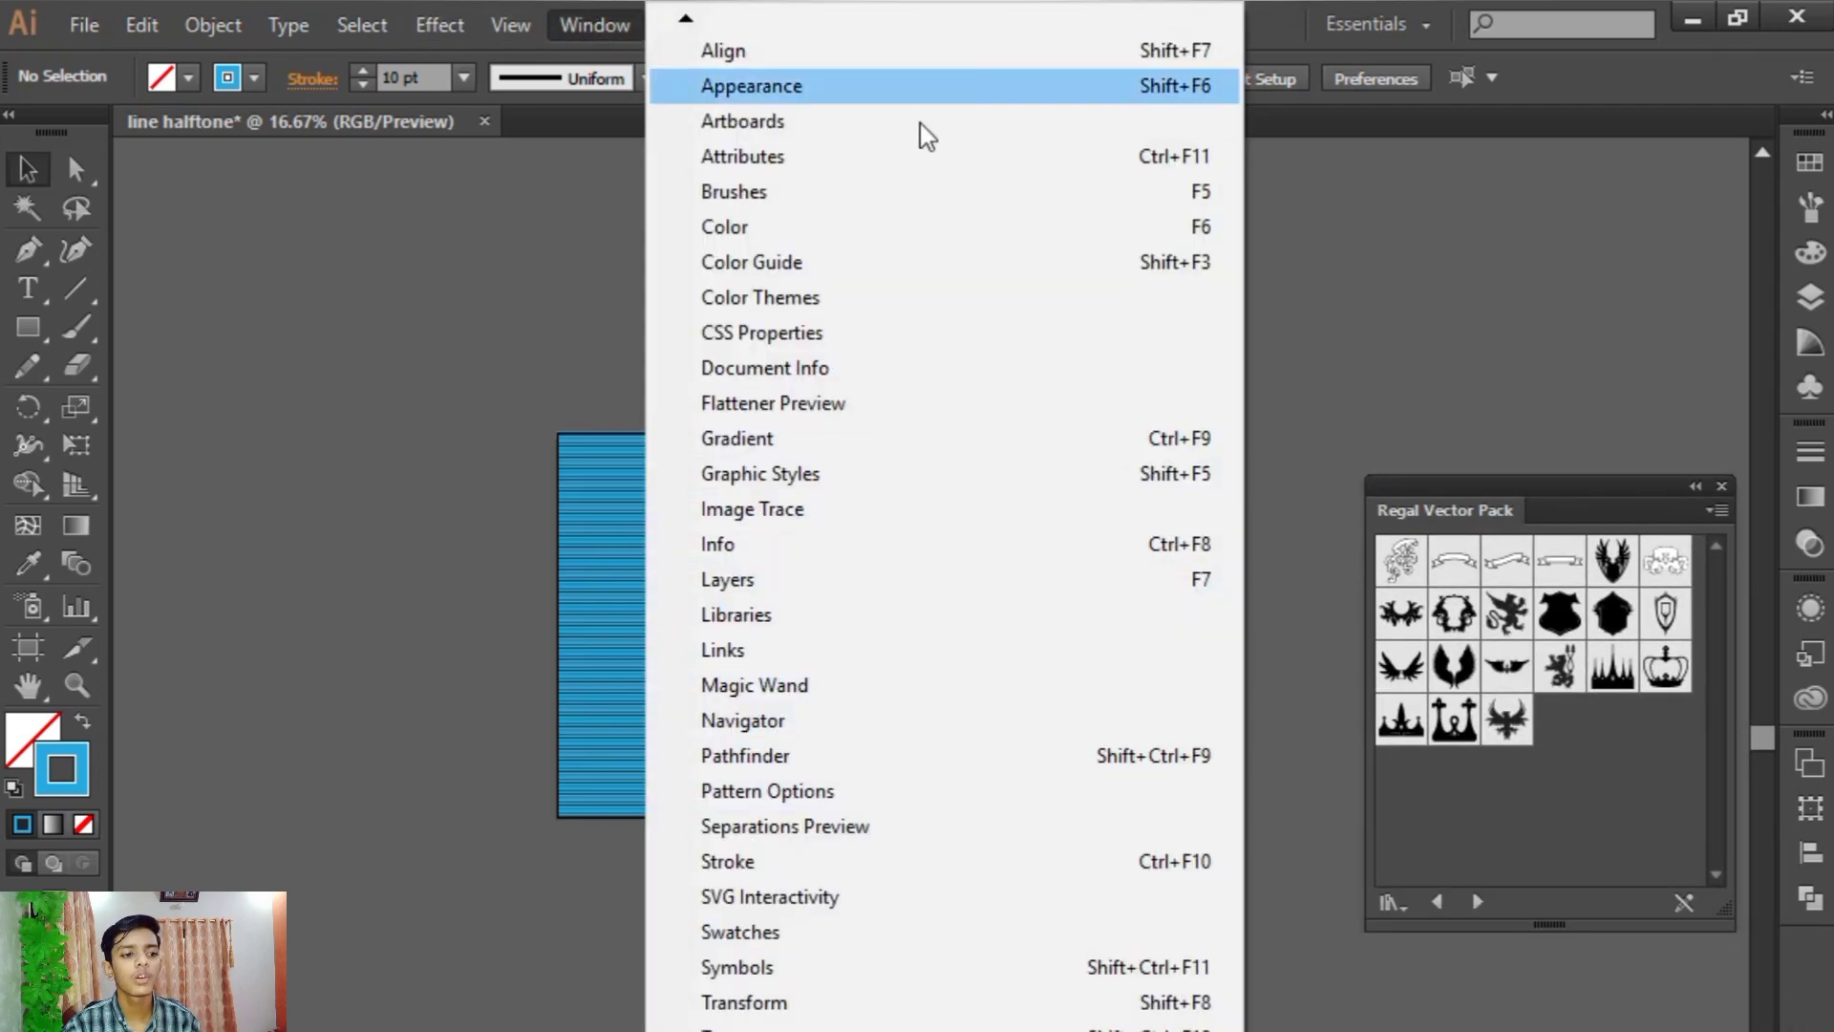
mouse_move(850, 1031)
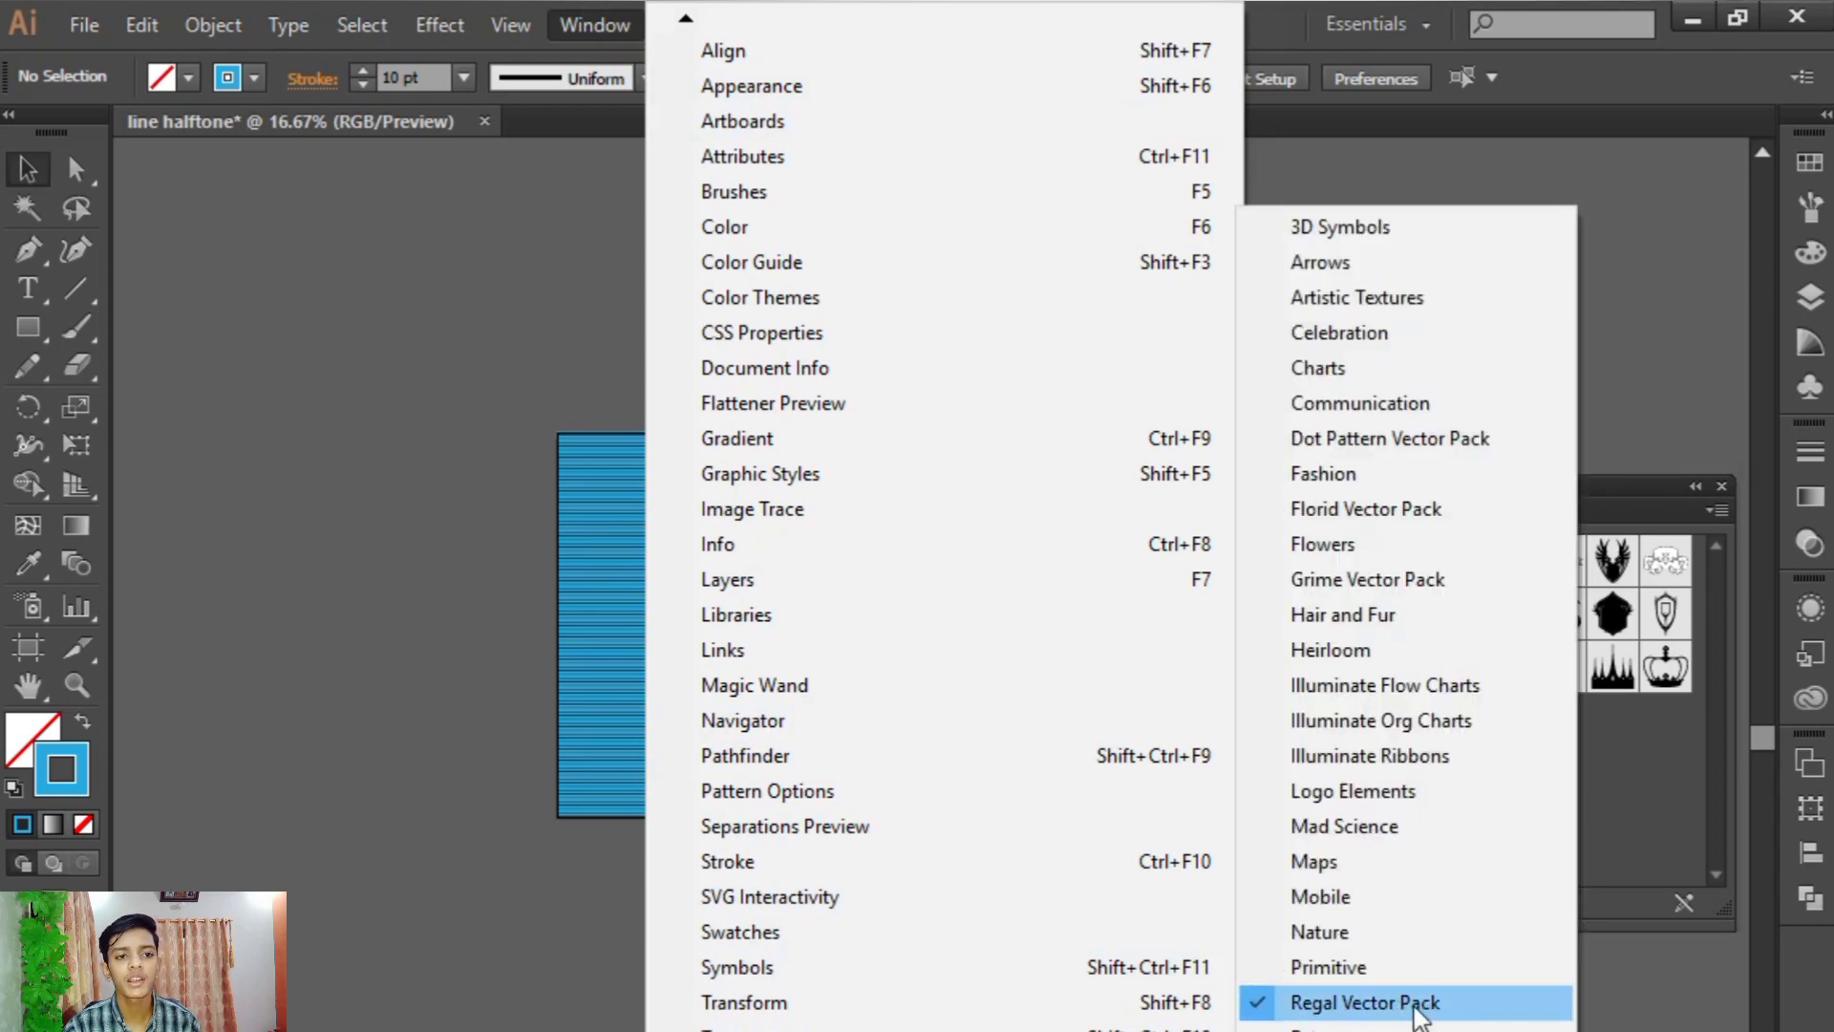
left_click(1382, 1016)
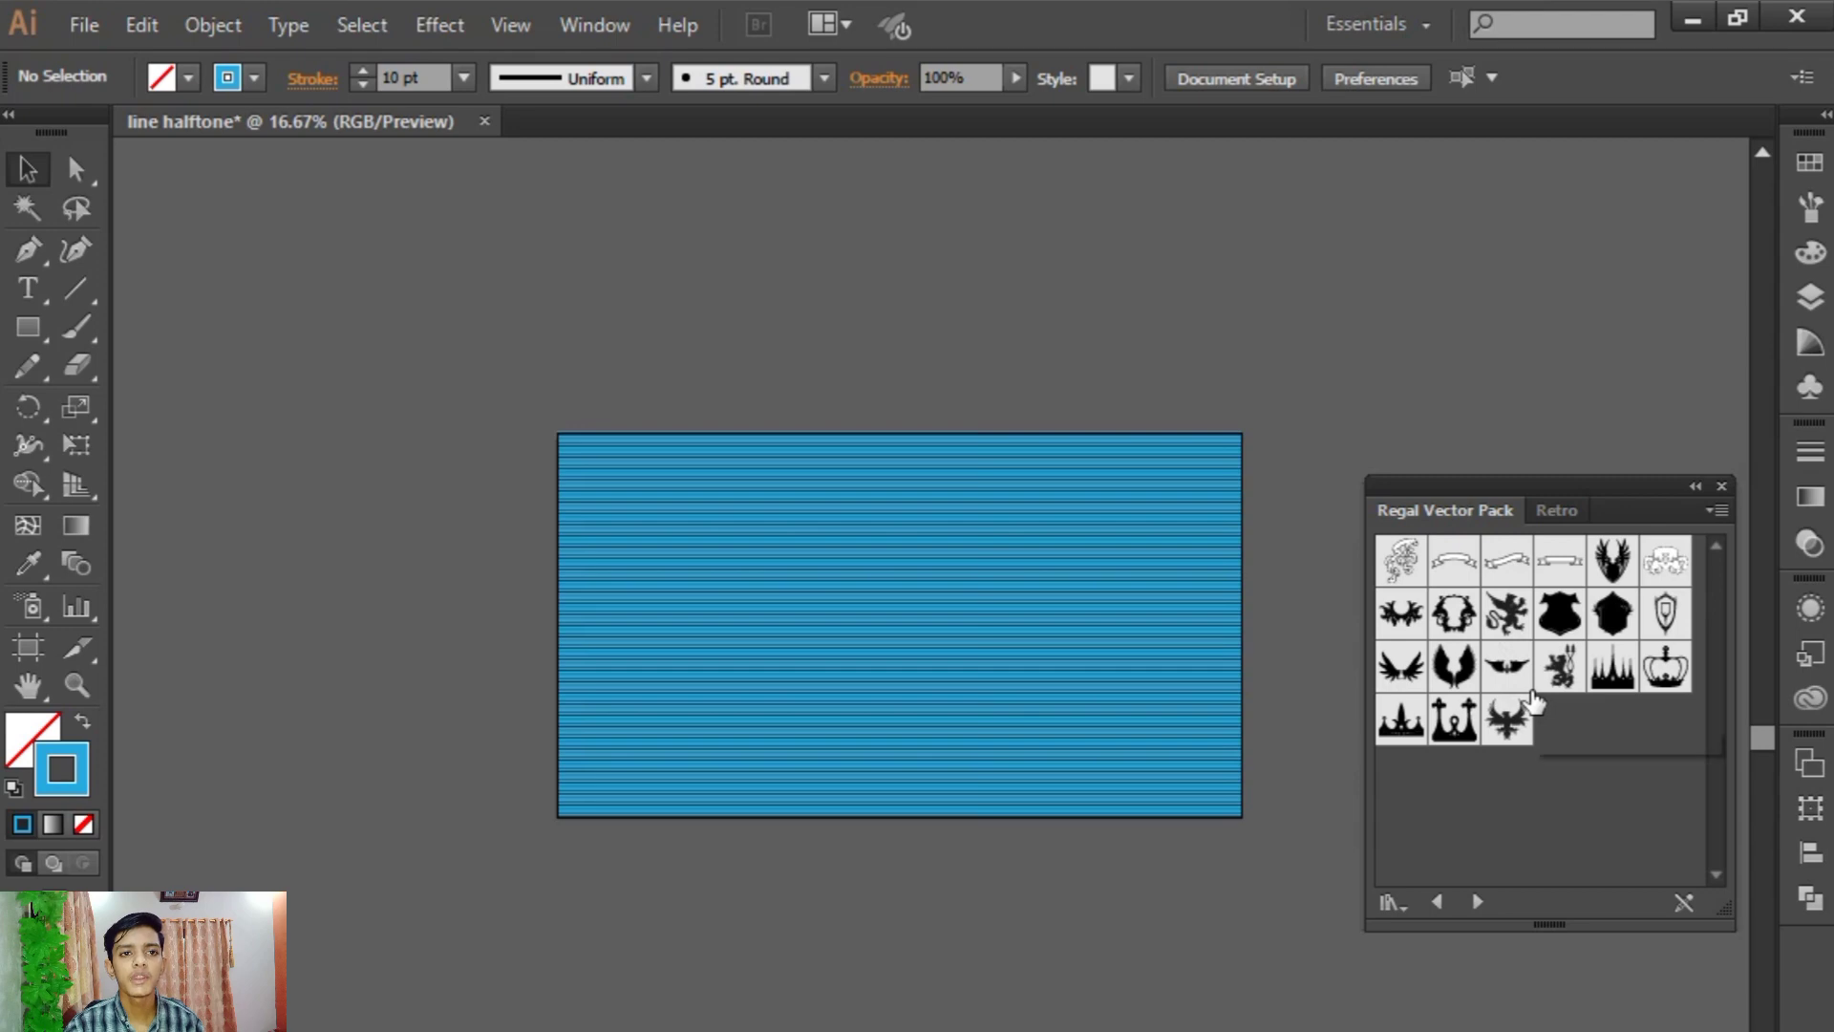
left_click(1476, 902)
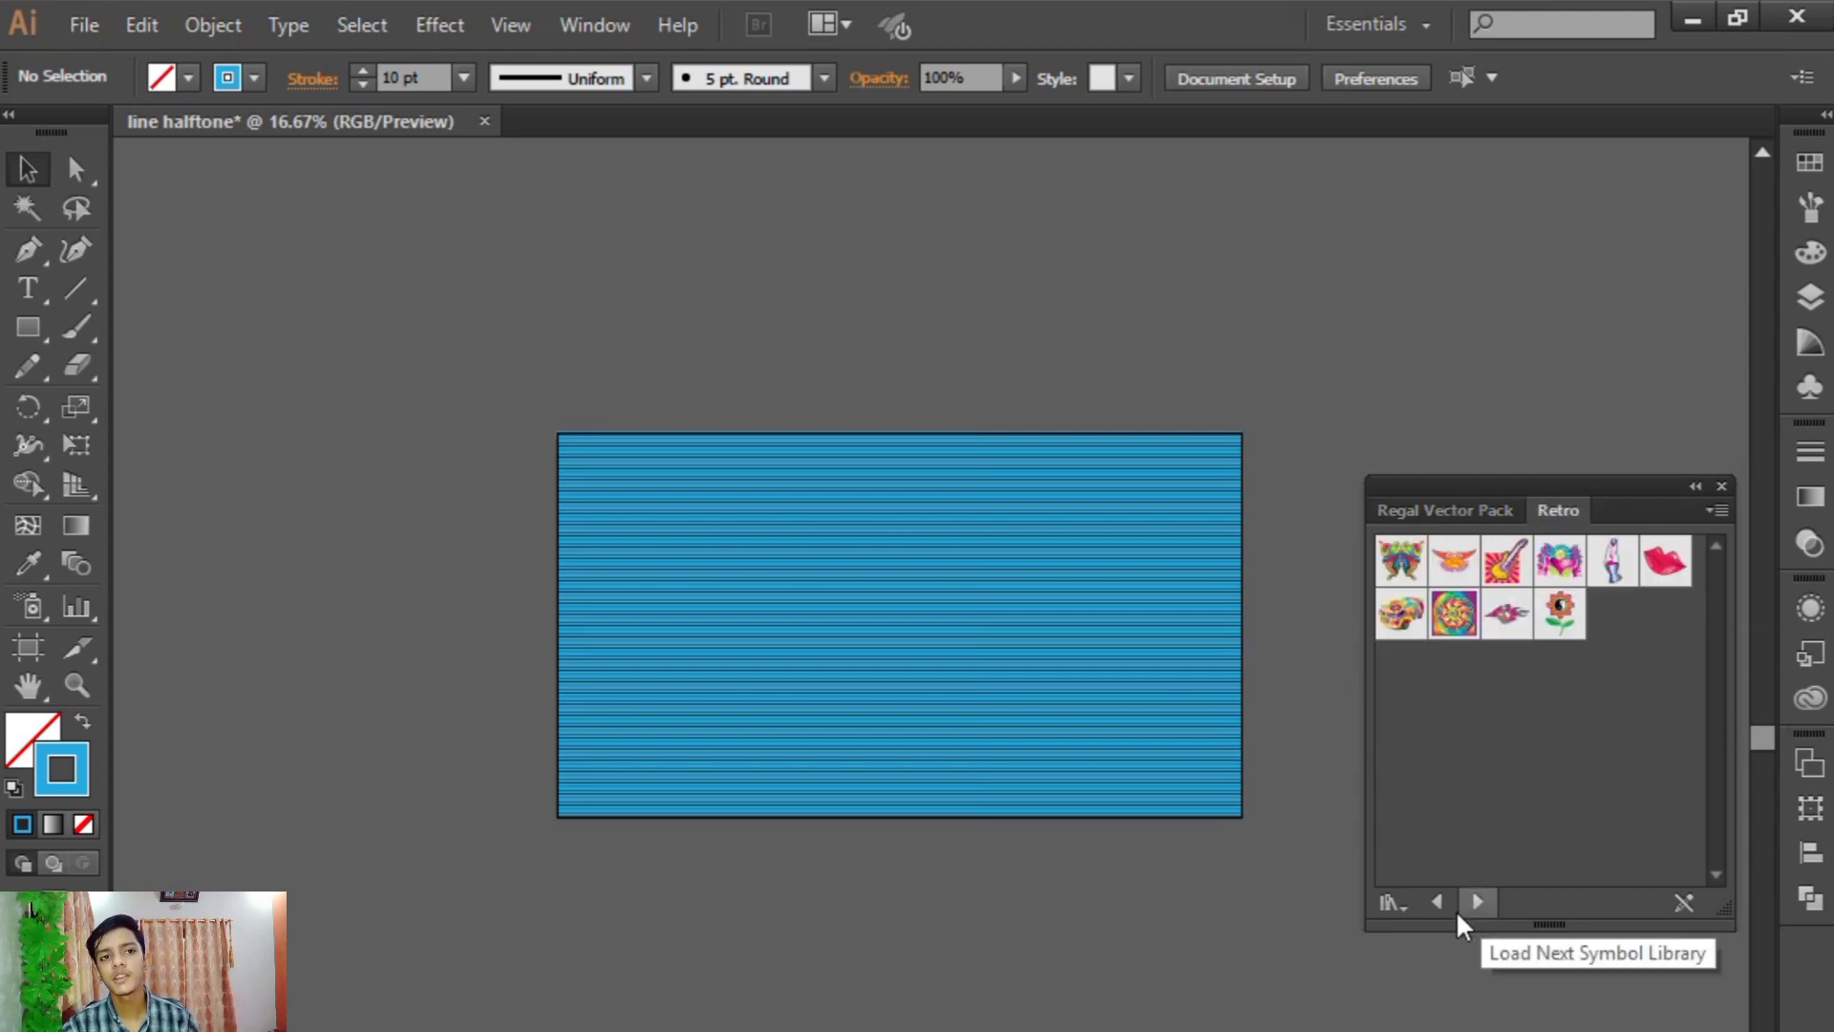
left_click(1435, 901)
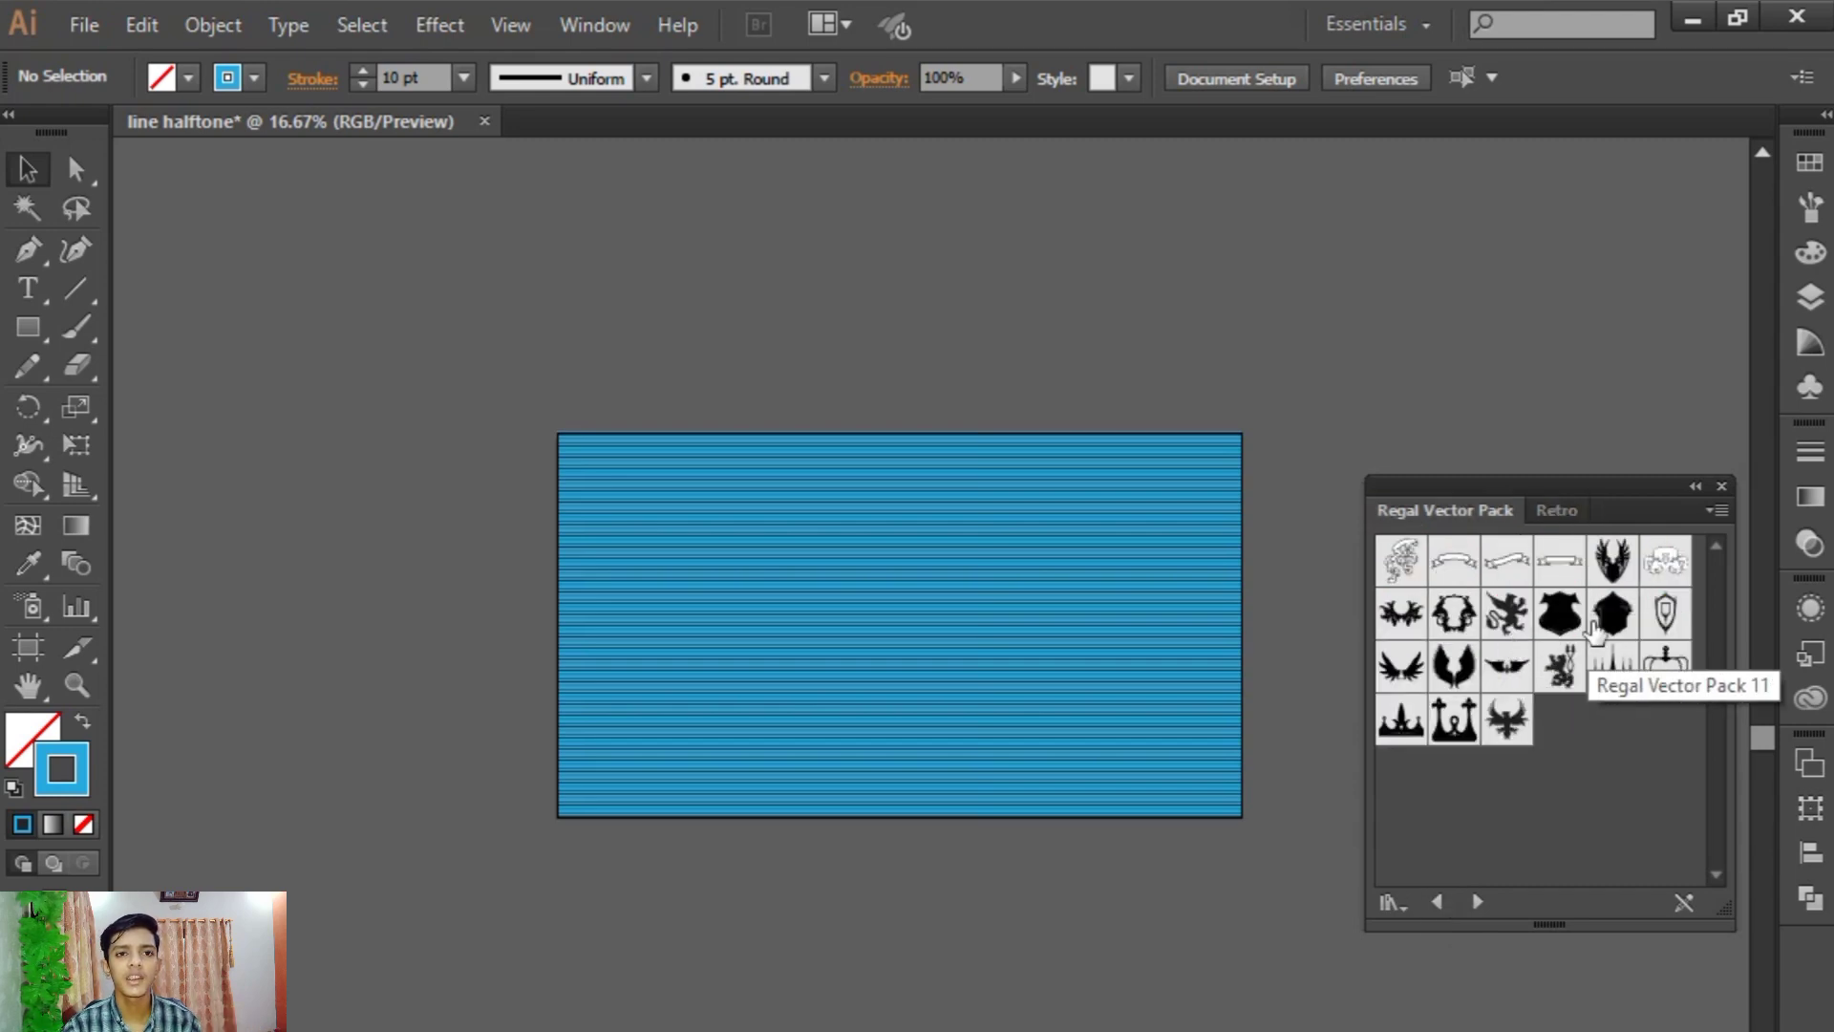
- Place the winged Regal Vector Pack 05 symbol beside the line artwork and close the symbol libraries
left_click(1616, 556)
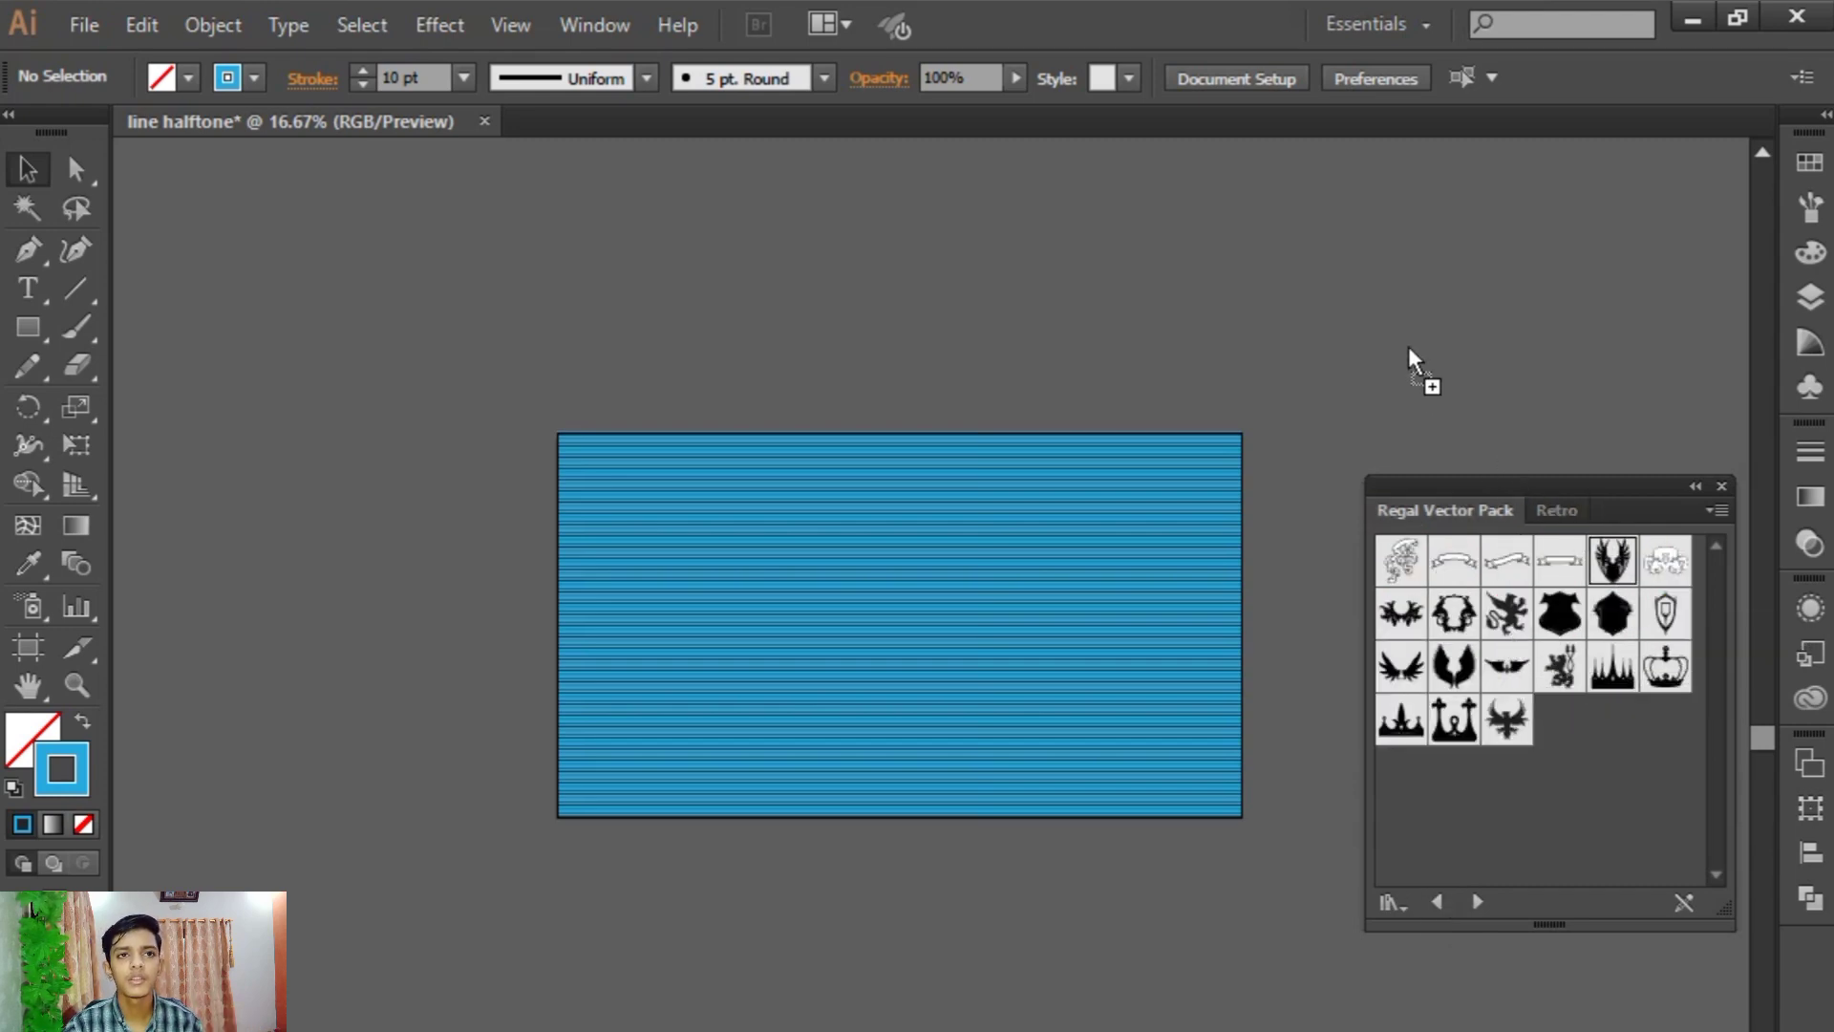
left_click_drag(1408, 348, 1407, 345)
left_click(1696, 486)
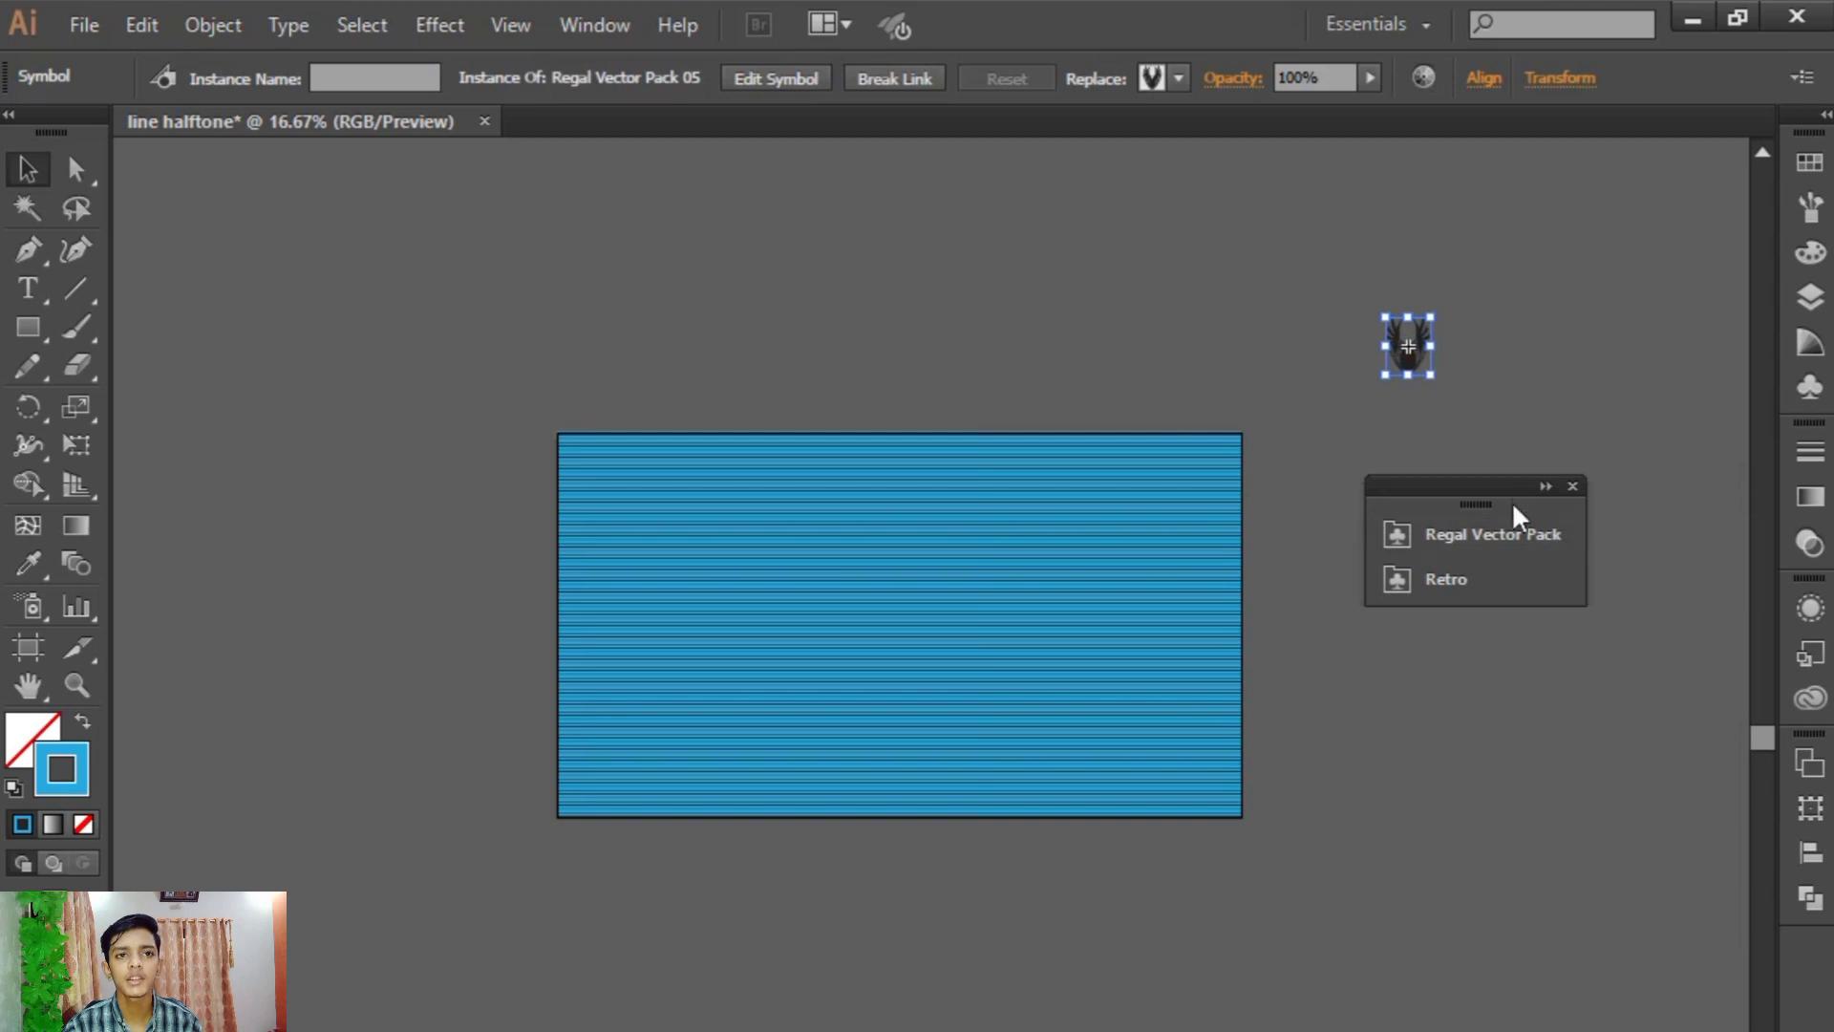
left_click(1572, 488)
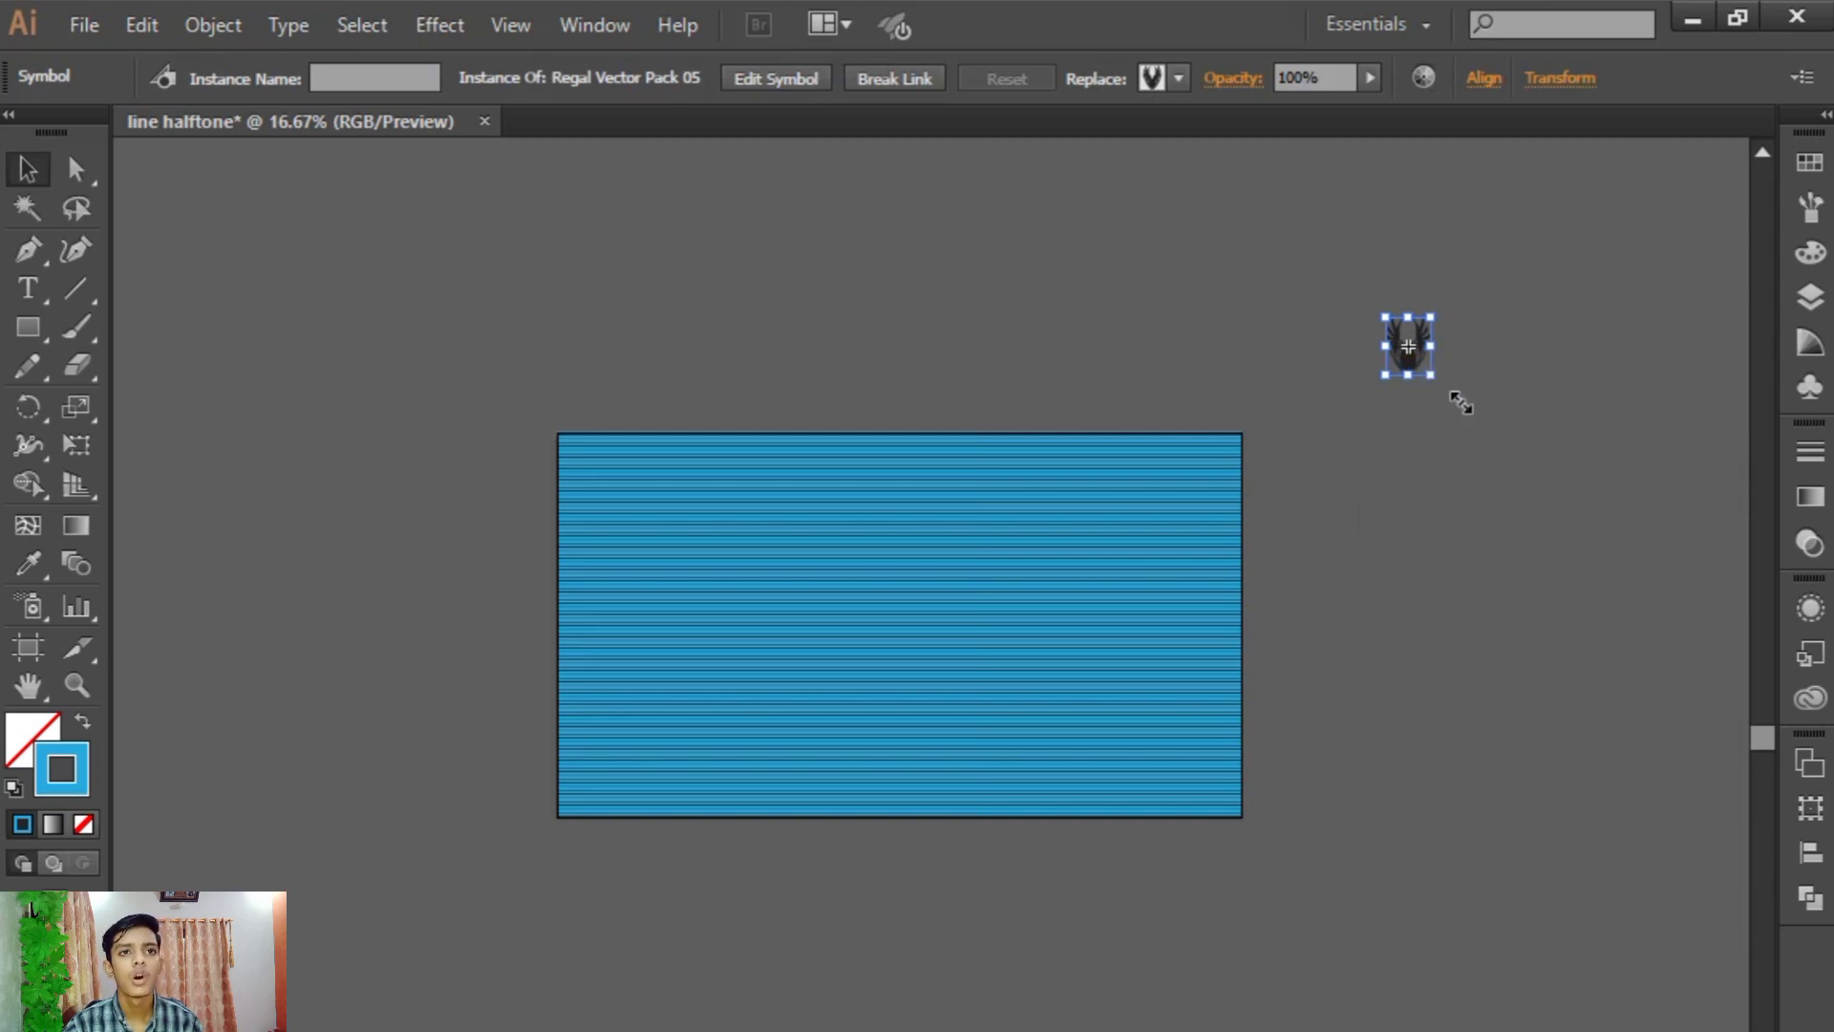
- Enlarge the winged symbol to nearly the height of the line artwork and center it horizontally and vertically on the artboard
left_click_drag(1461, 402, 1528, 502)
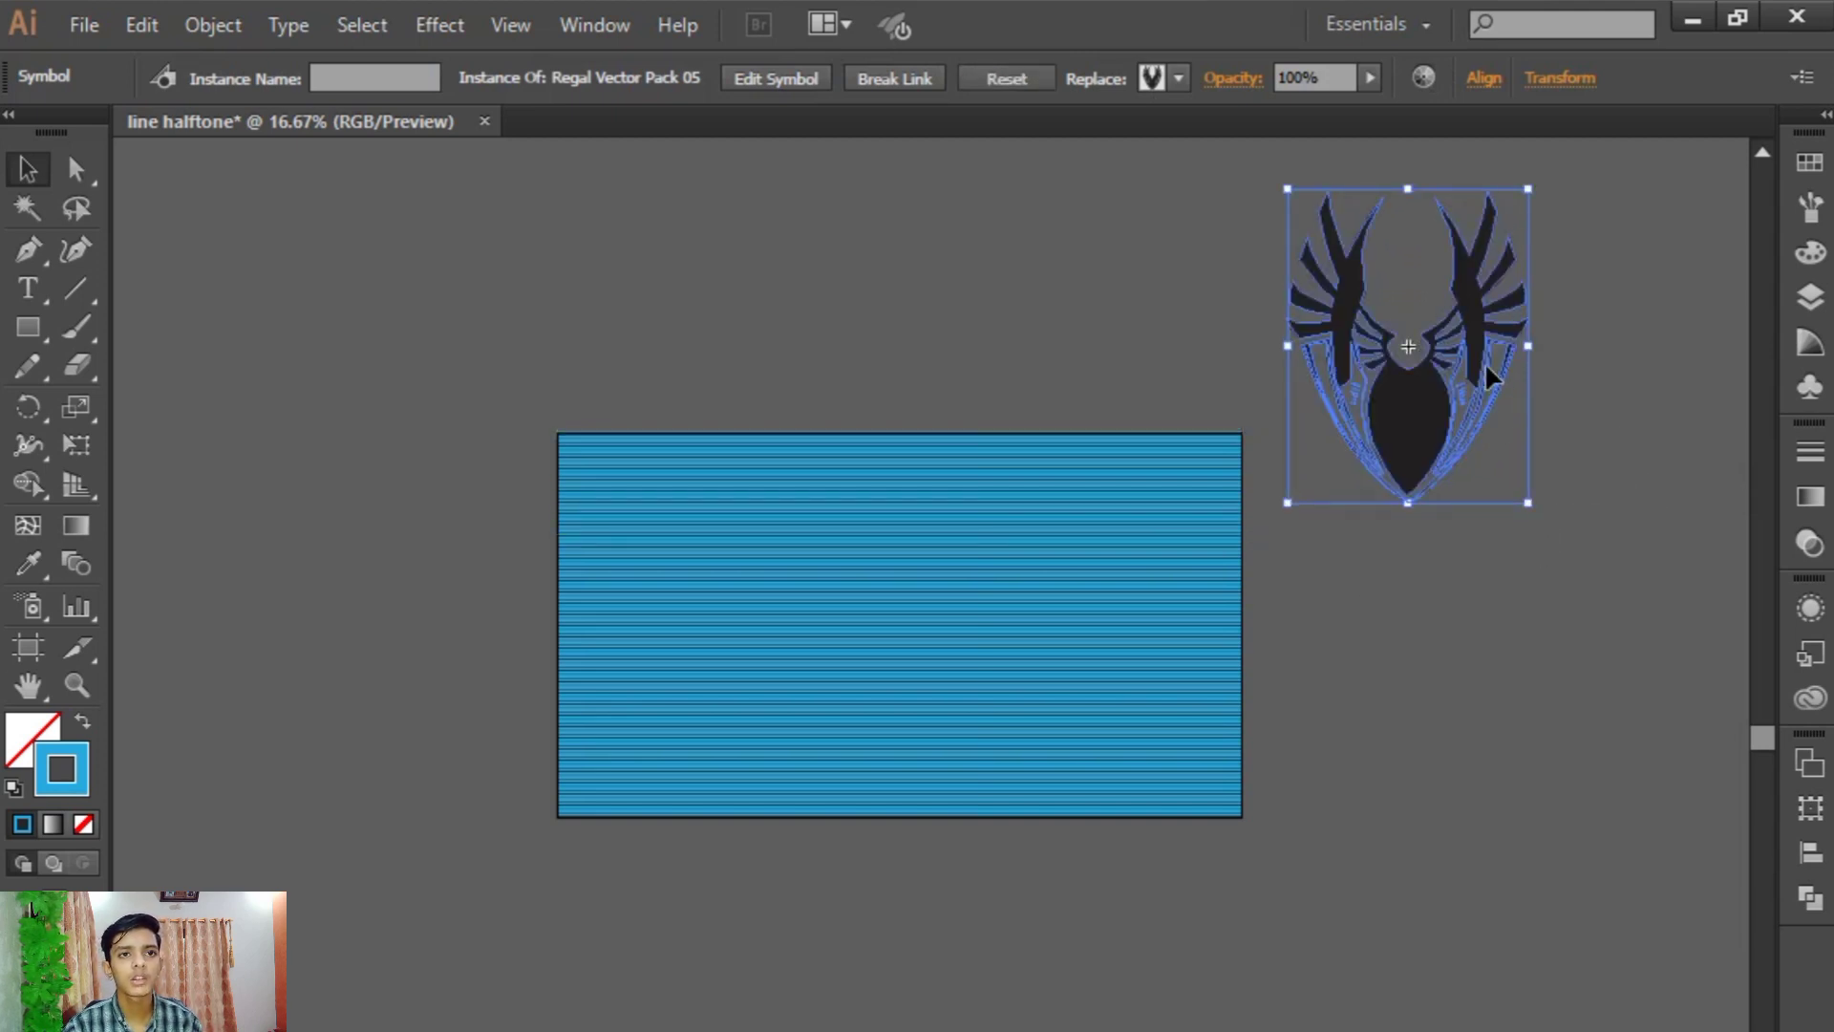
left_click_drag(1485, 365, 999, 639)
left_click(1484, 82)
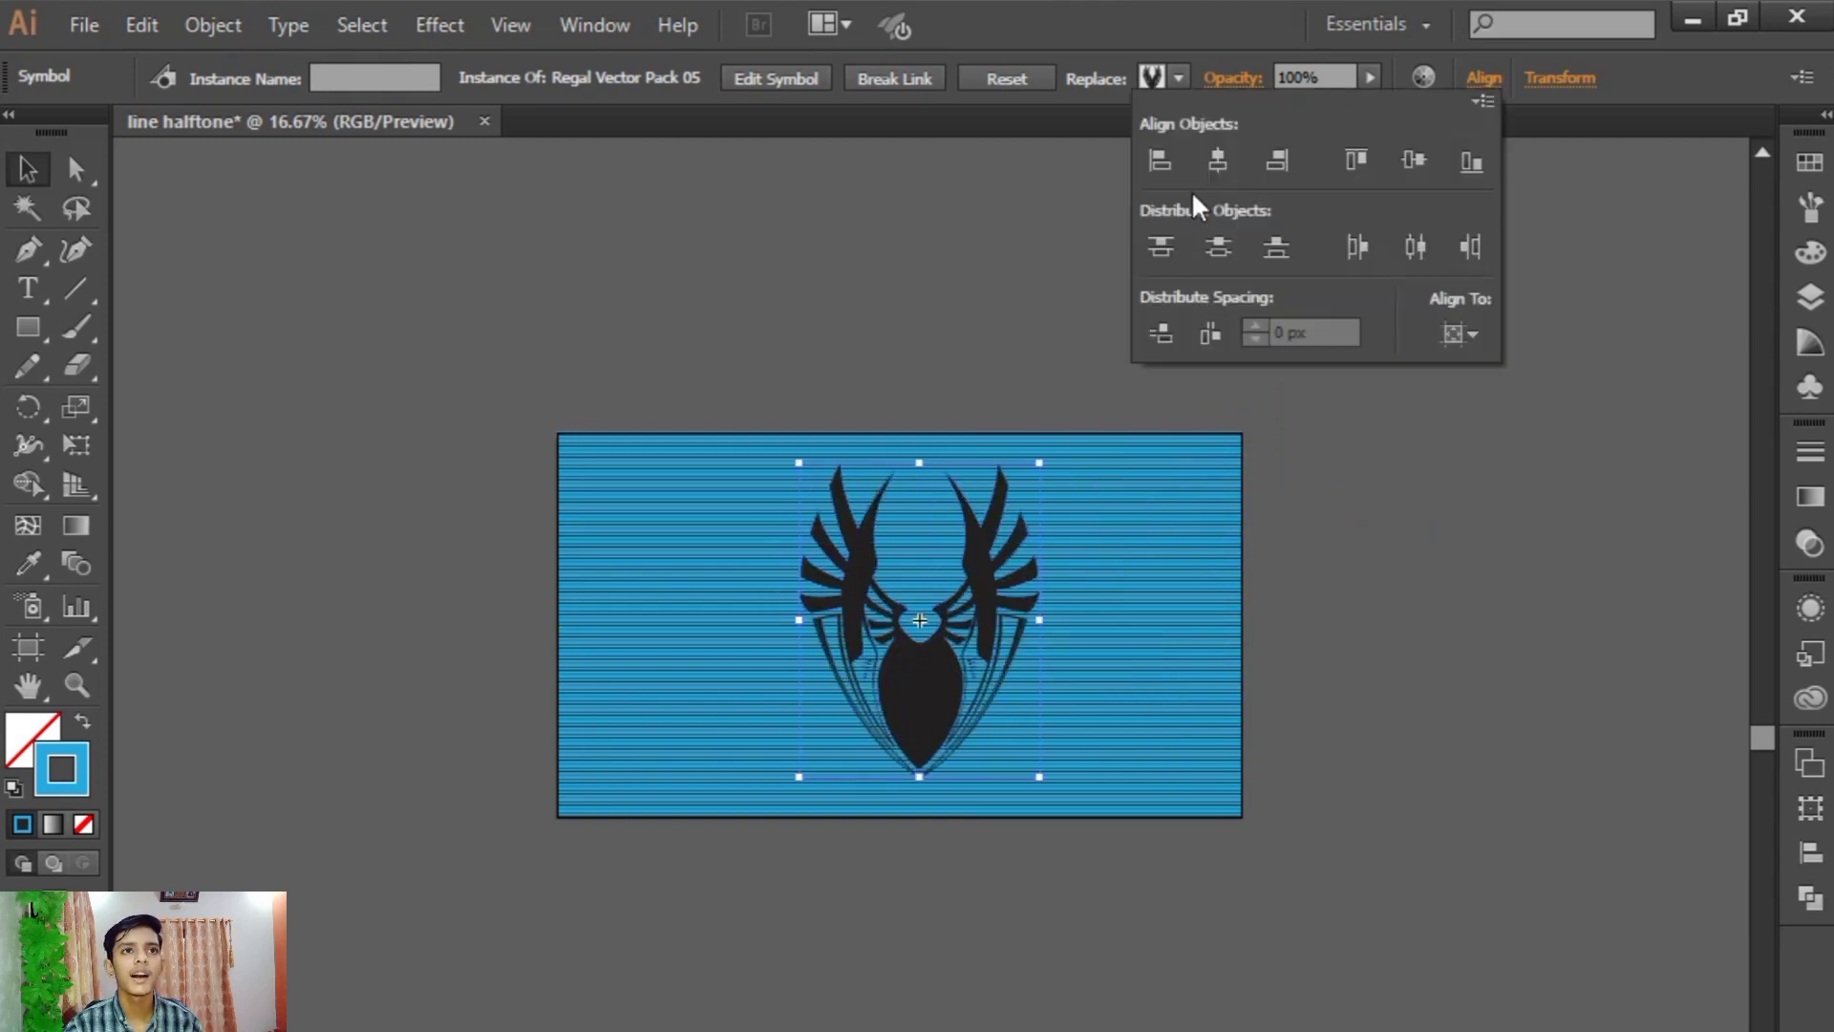
left_click(1218, 160)
left_click(1414, 161)
left_click(1447, 486)
left_click_drag(1360, 638, 1447, 635)
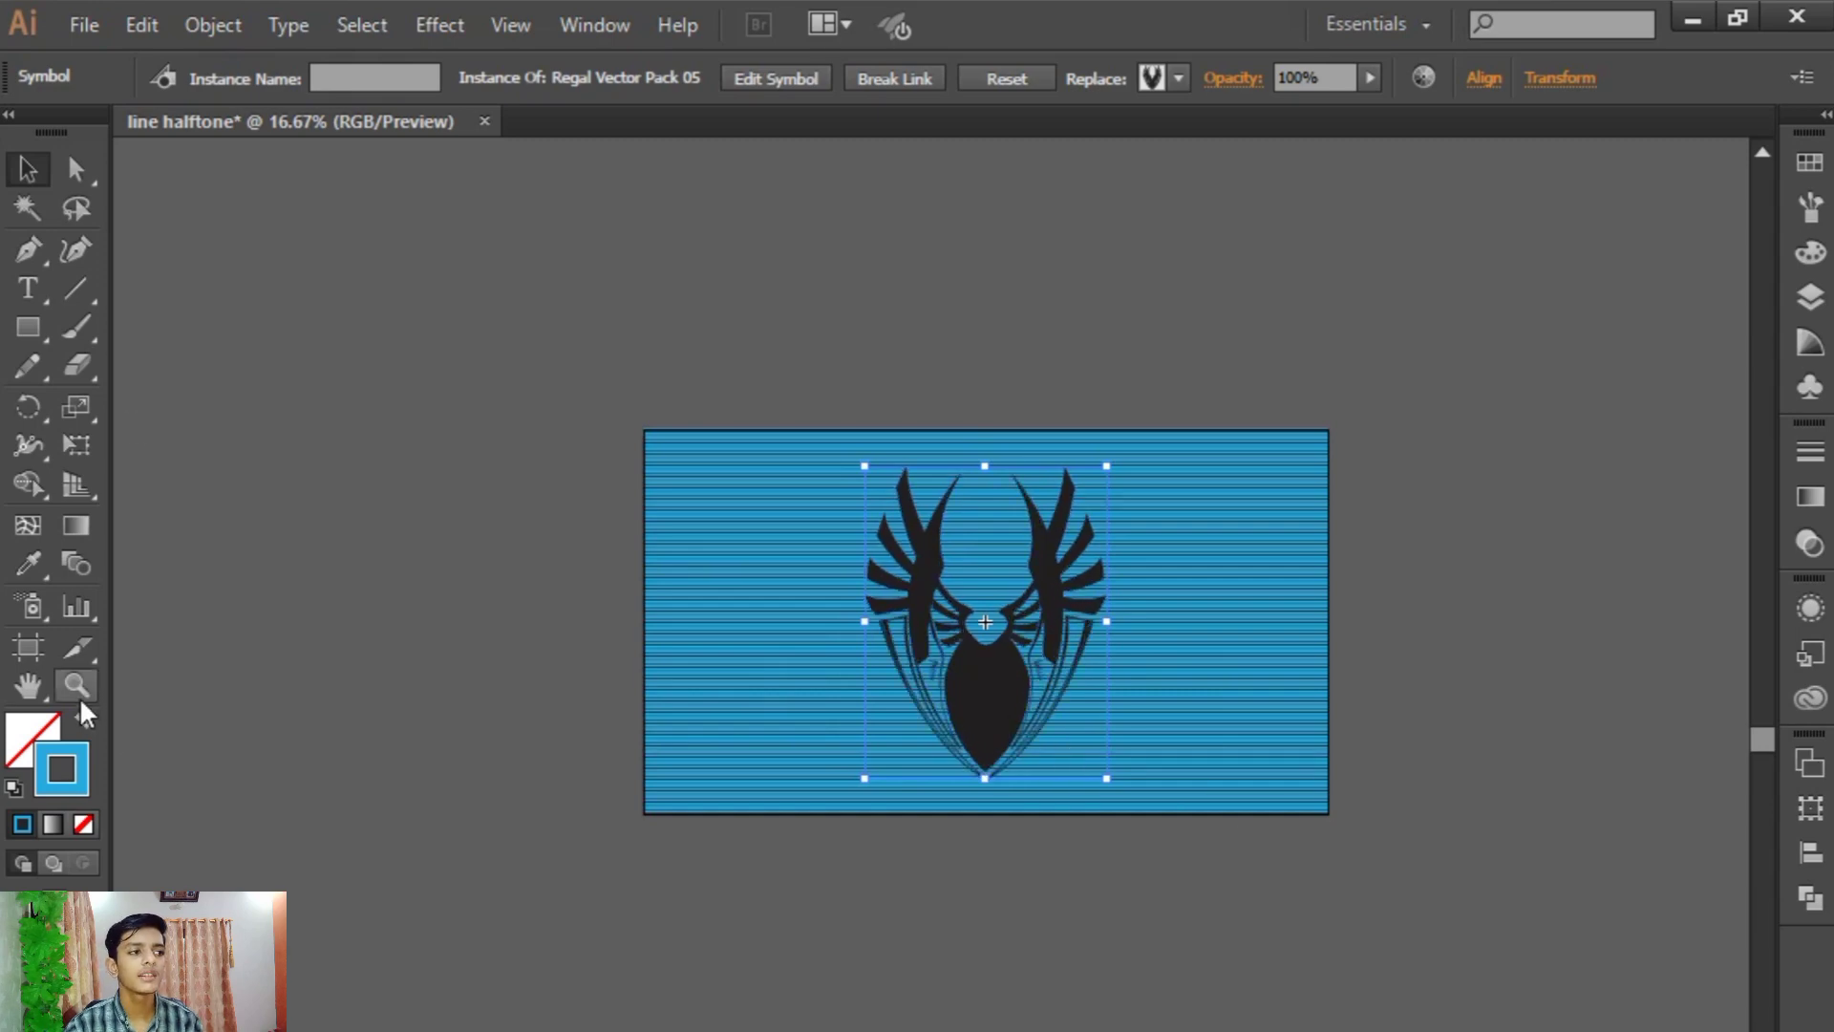
- Expand the winged symbol into editable paths with Object enabled and Fill disabled
left_click(218, 11)
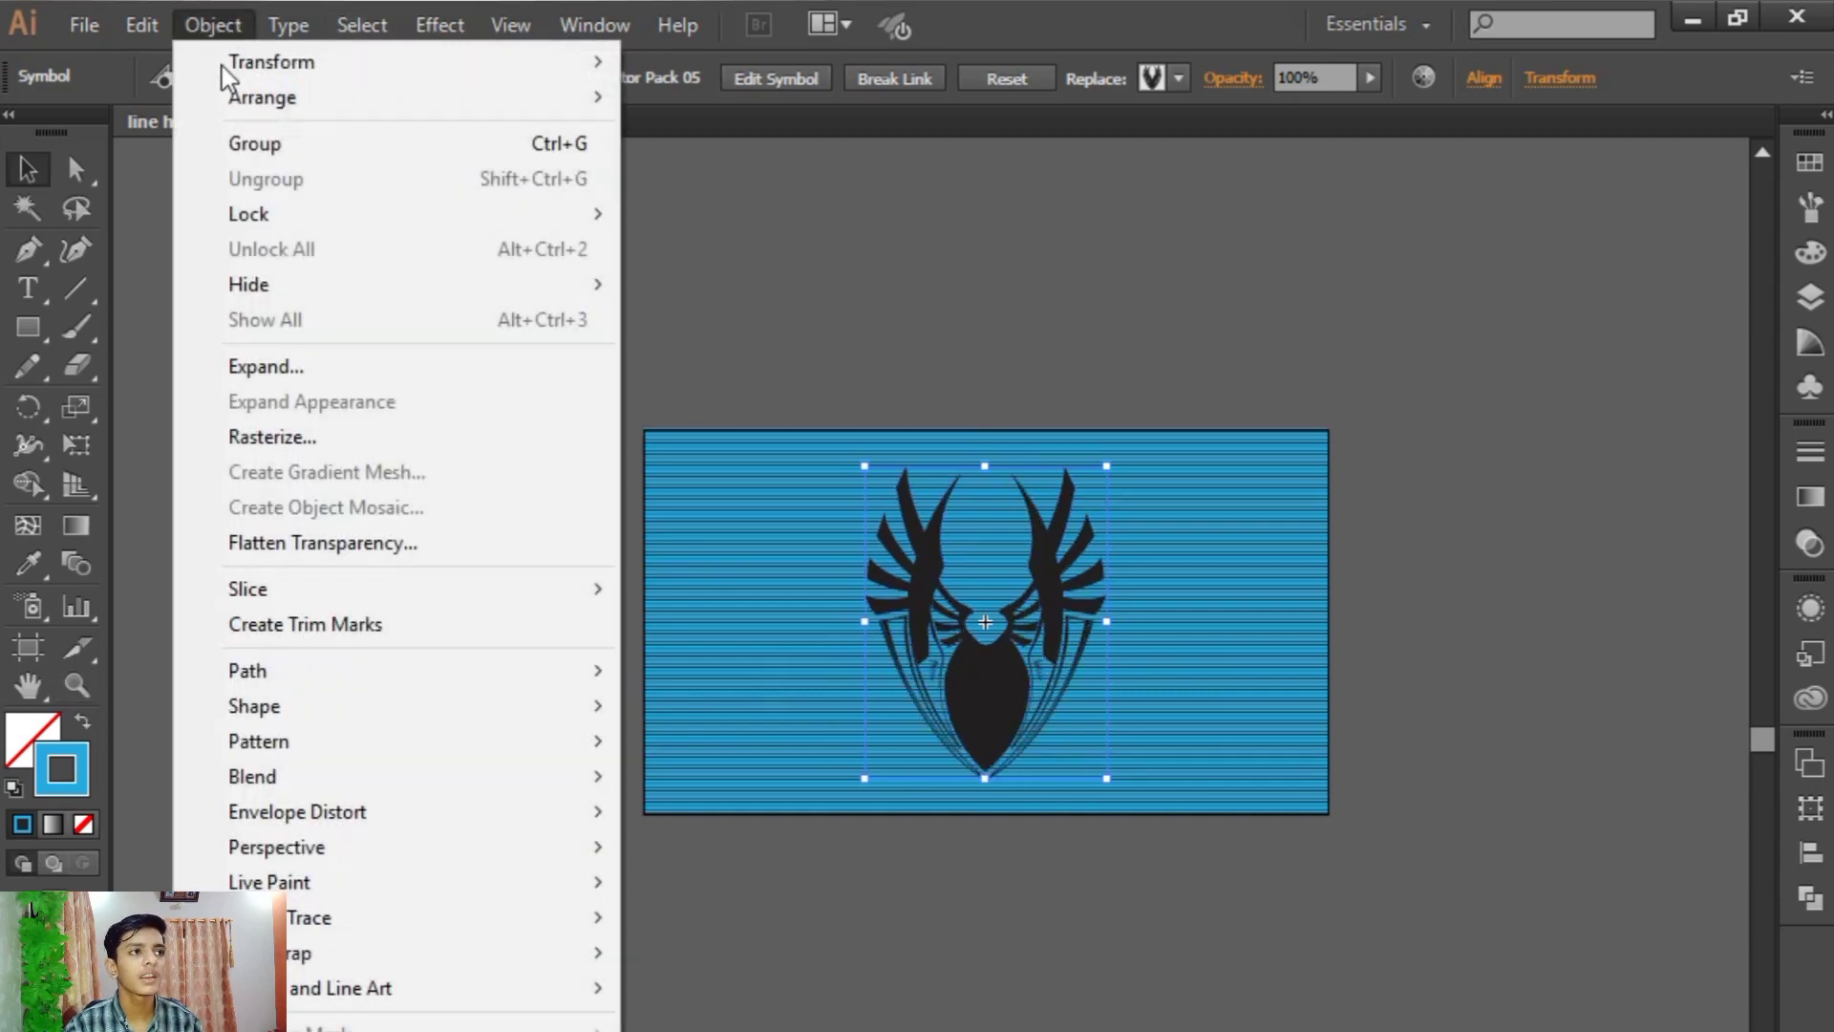
left_click(264, 372)
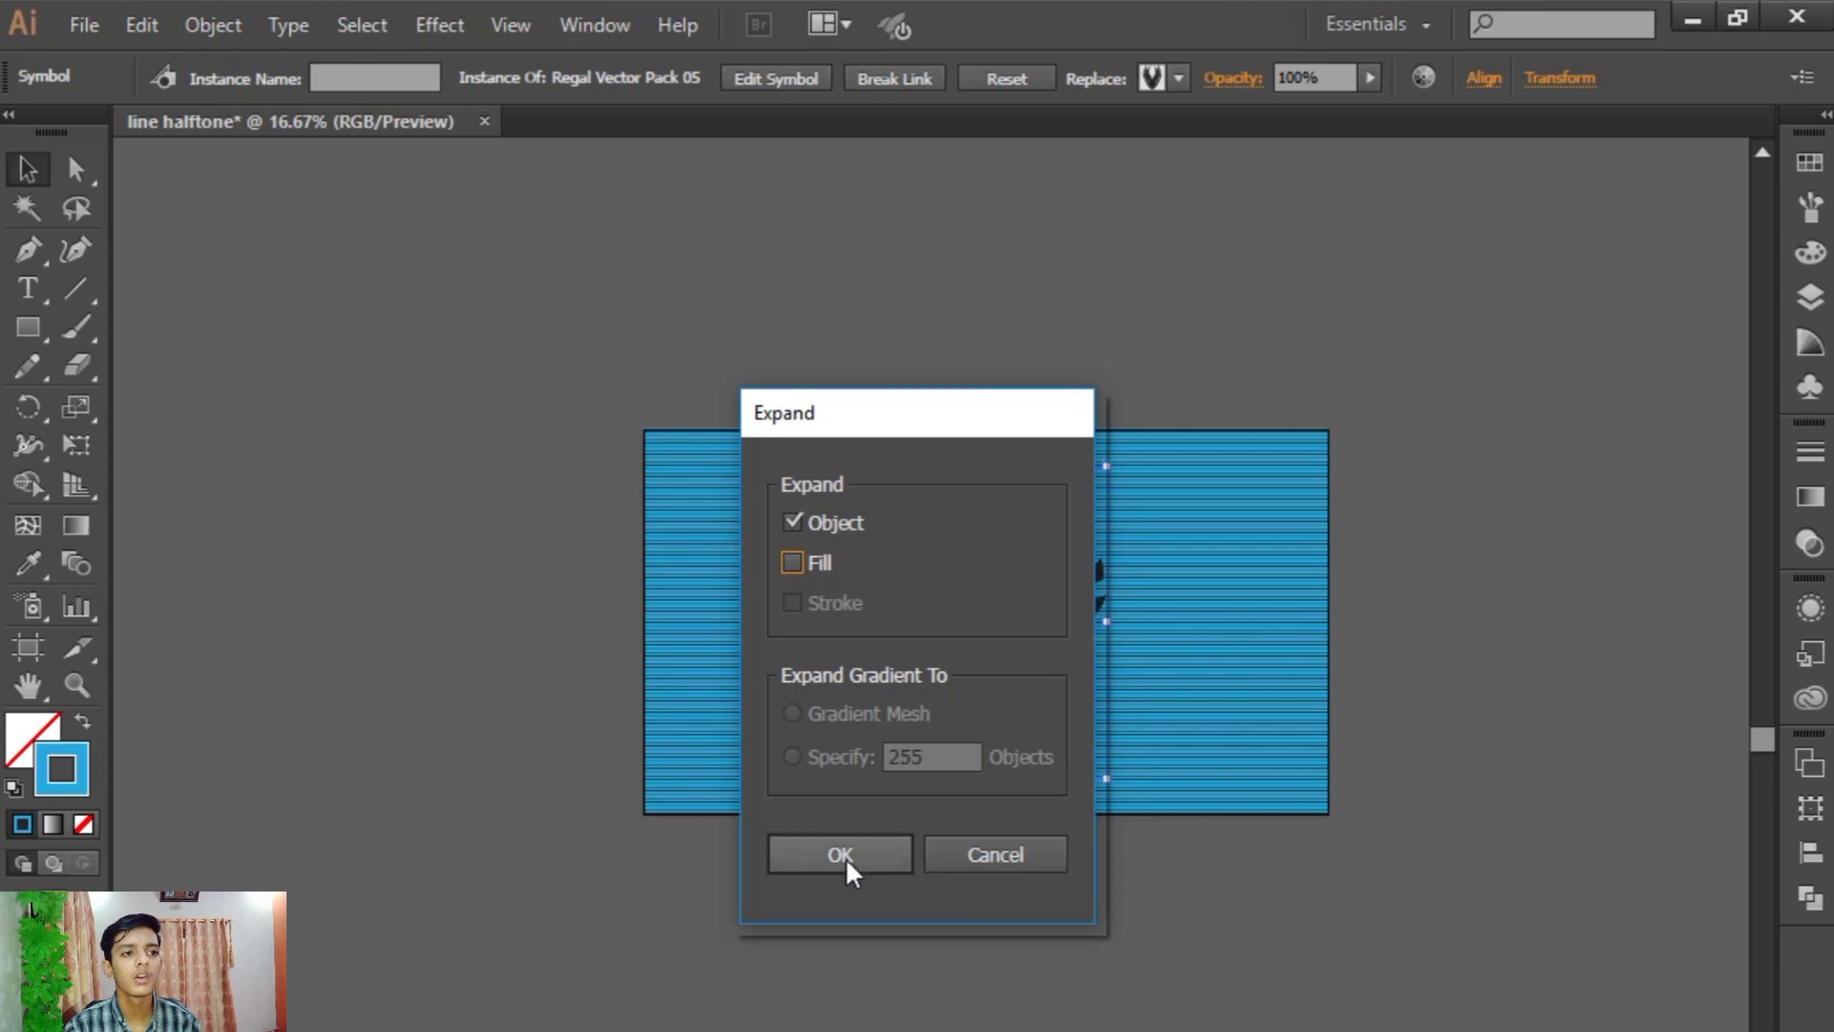
left_click(843, 855)
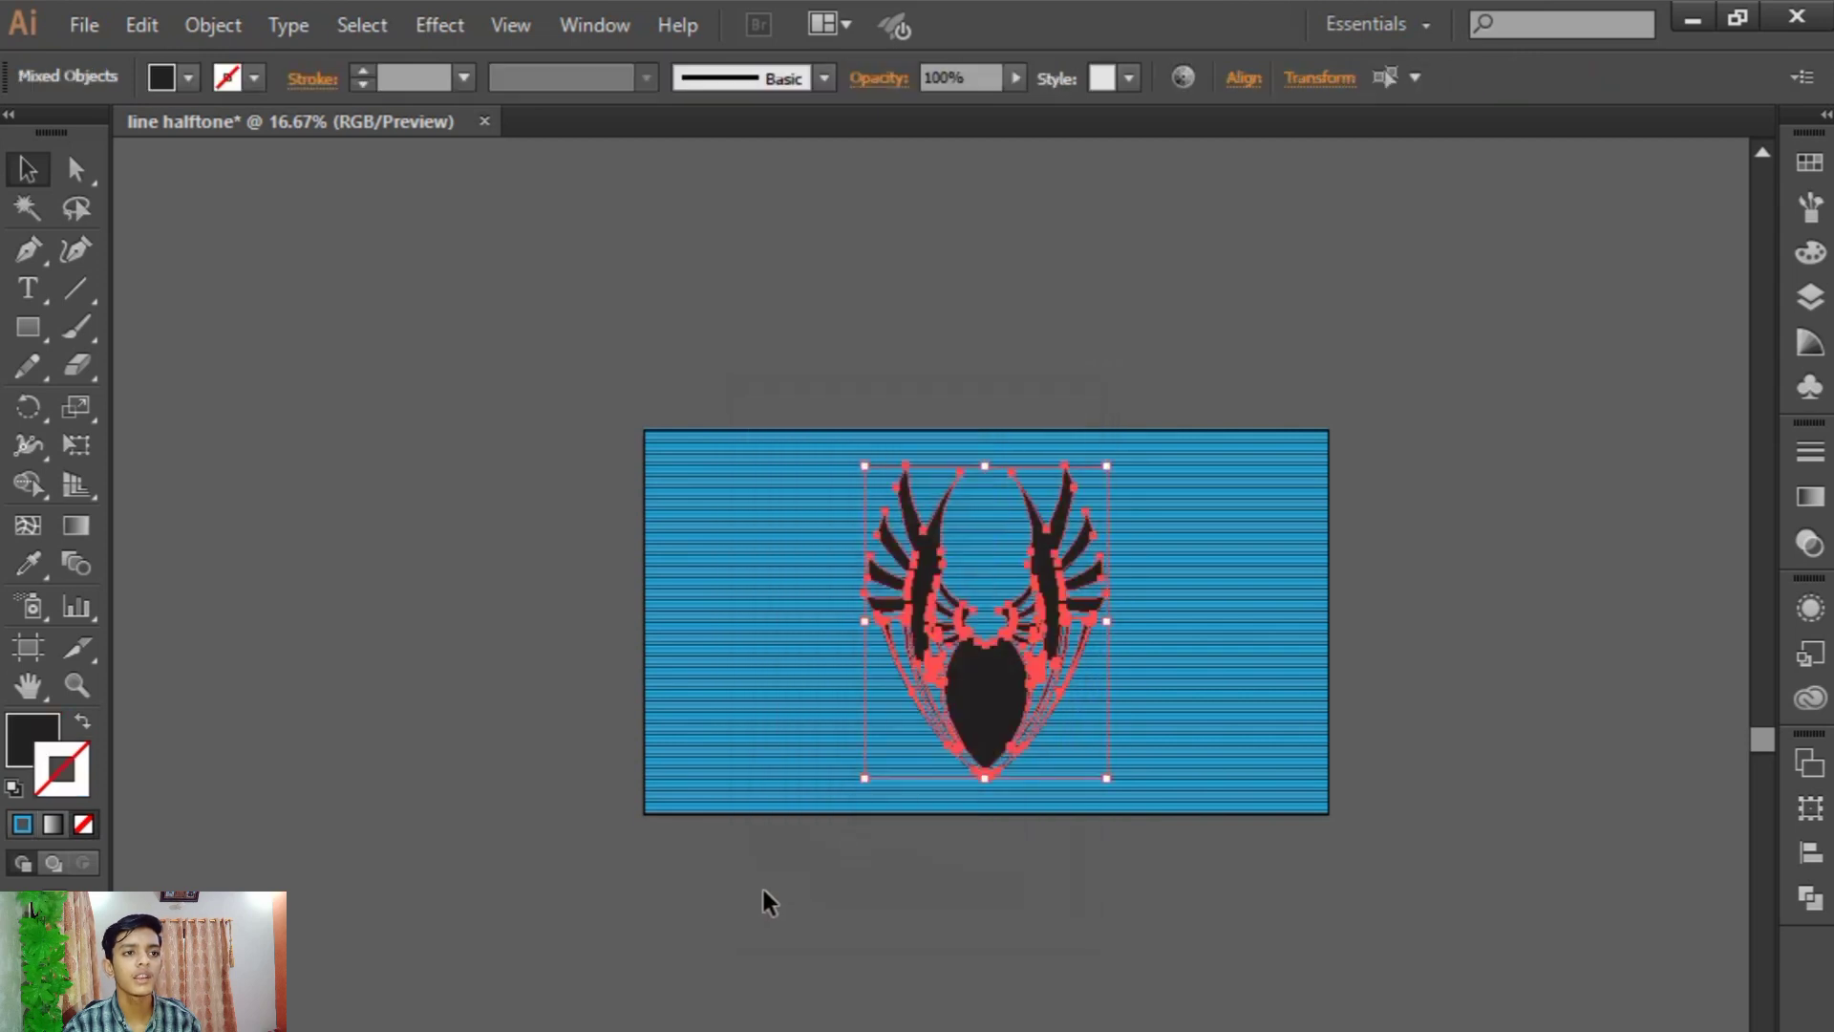
- Set the expanded emblem's fill to pure black and deselect it
left_click(26, 737)
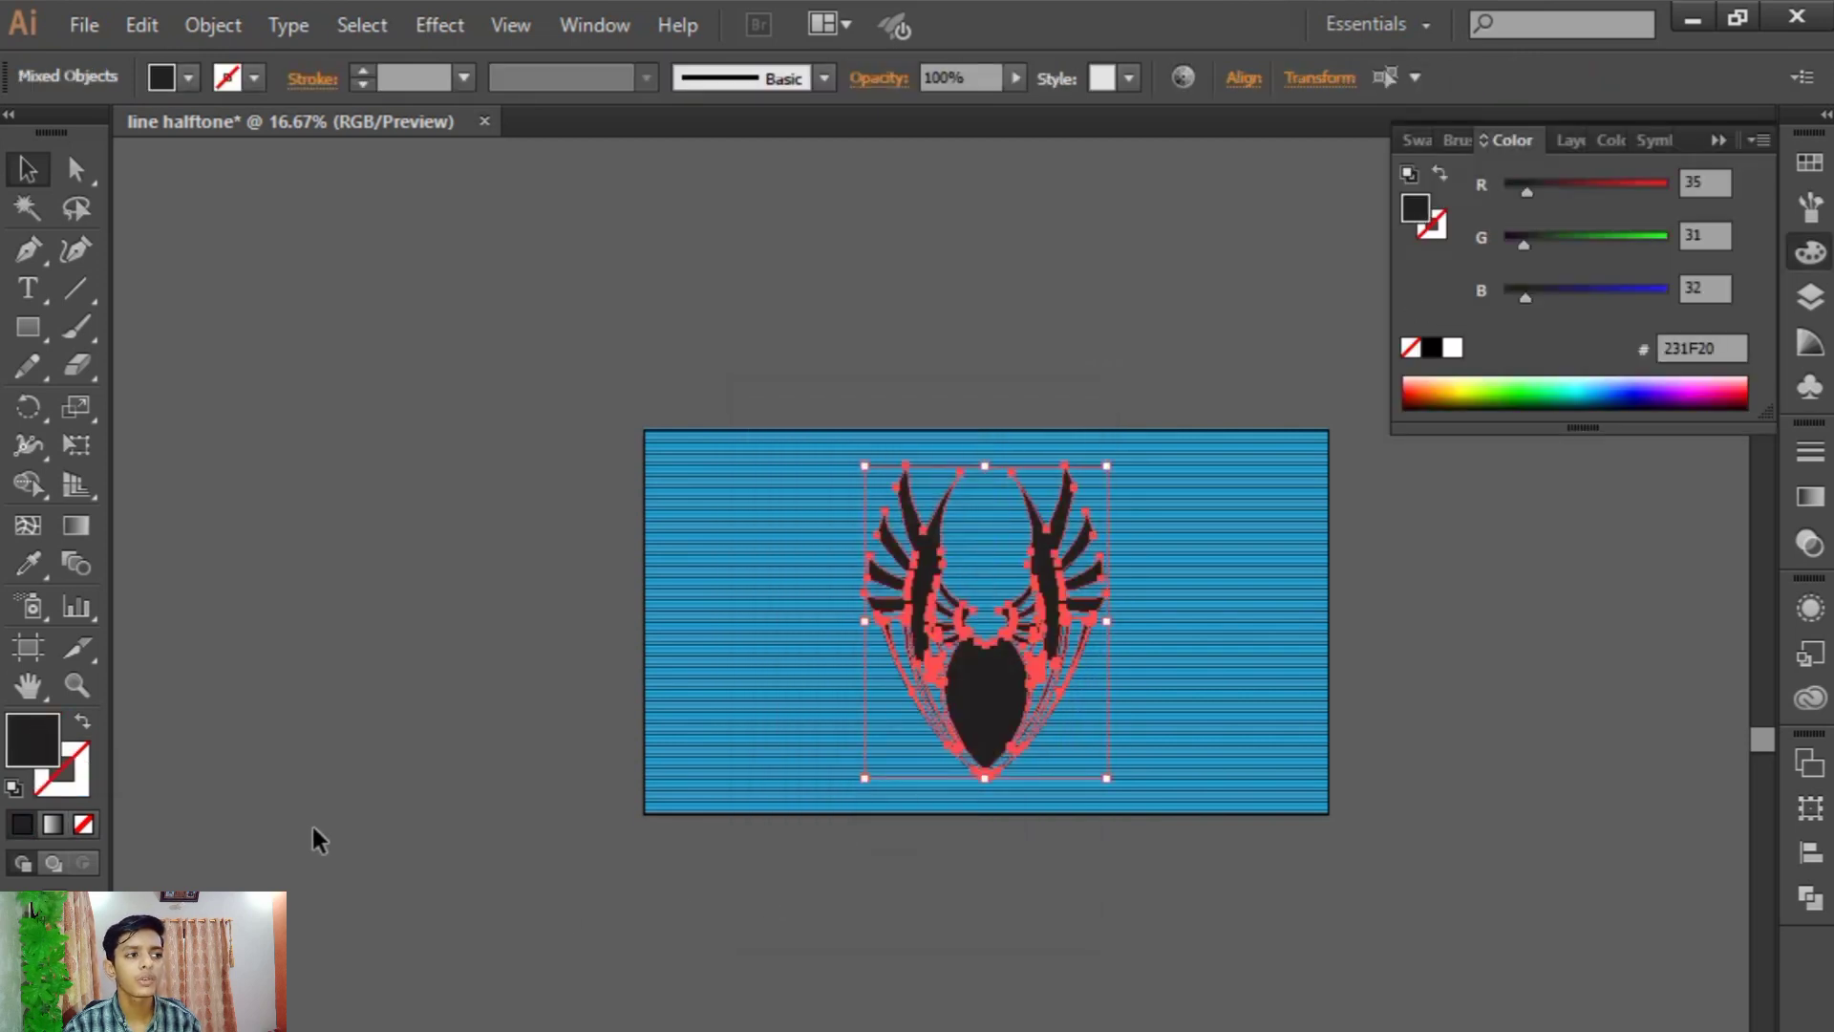
left_click(1432, 348)
left_click(1514, 635)
left_click(1718, 141)
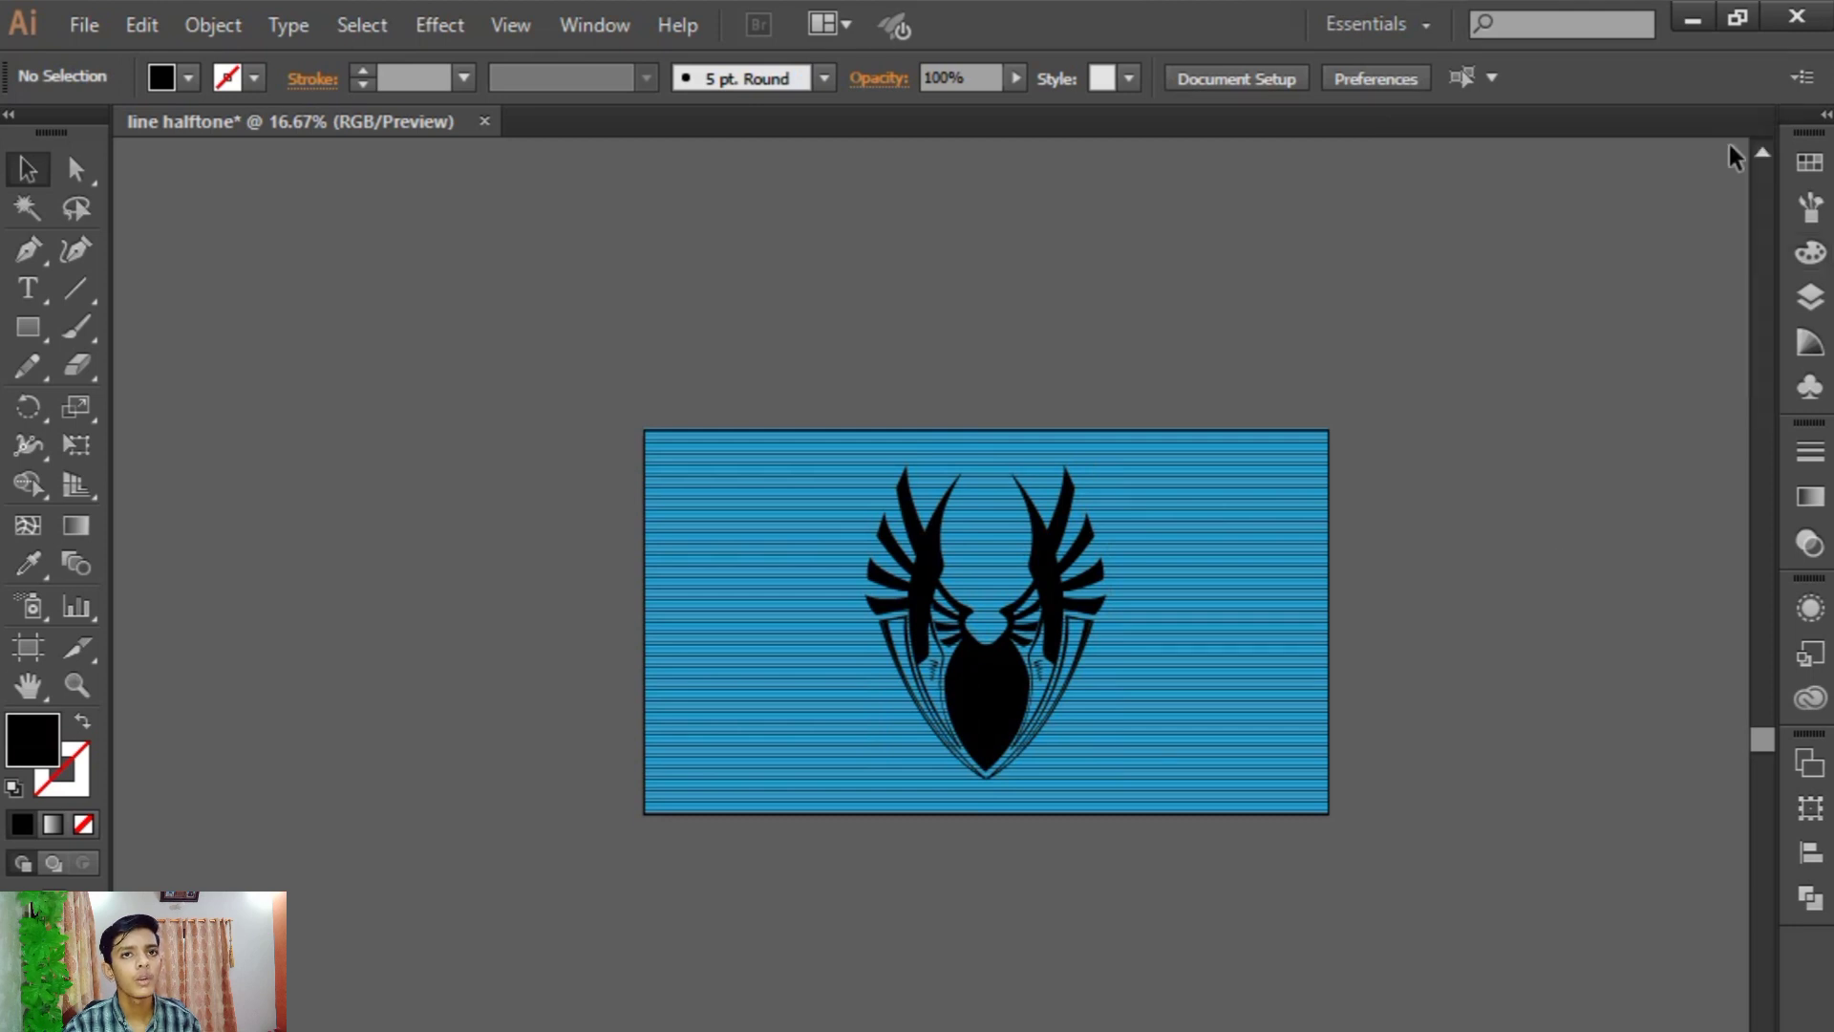
- Swap fill and stroke on the emblem's upper and lower pieces, giving them no fill and a black outline
left_click(1061, 635)
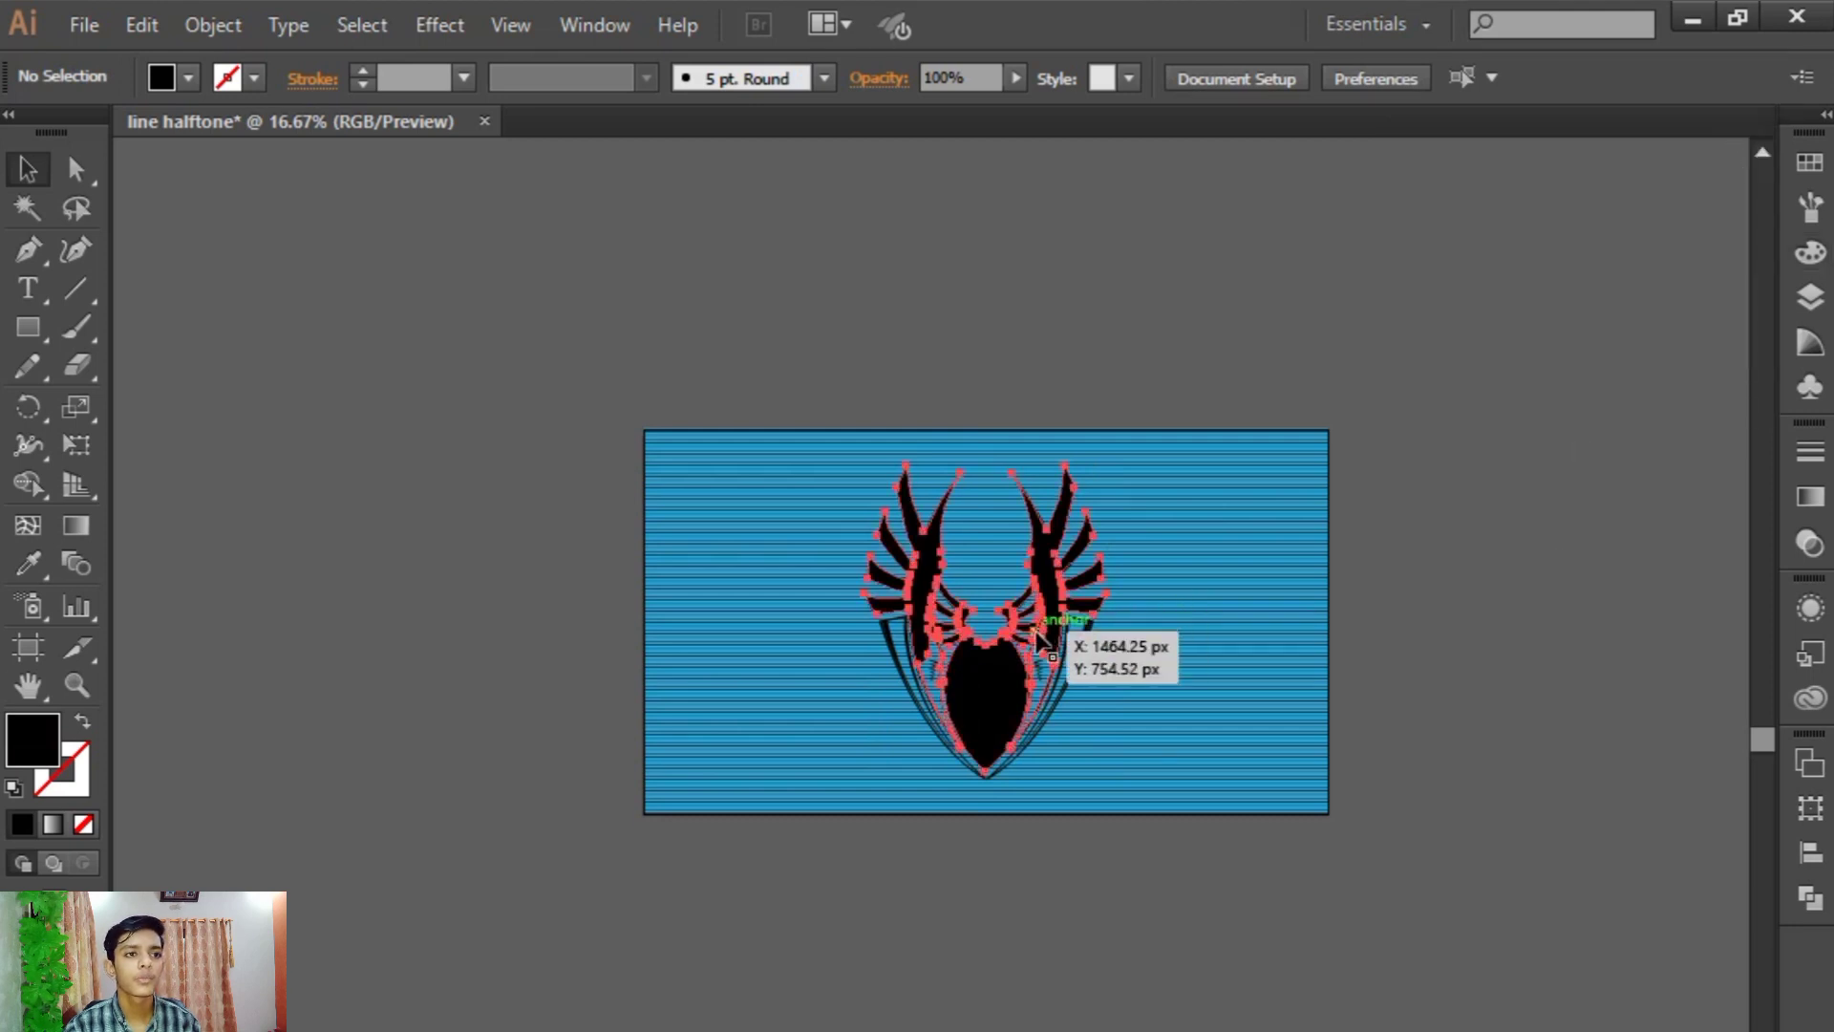
left_click(83, 723)
left_click(621, 718)
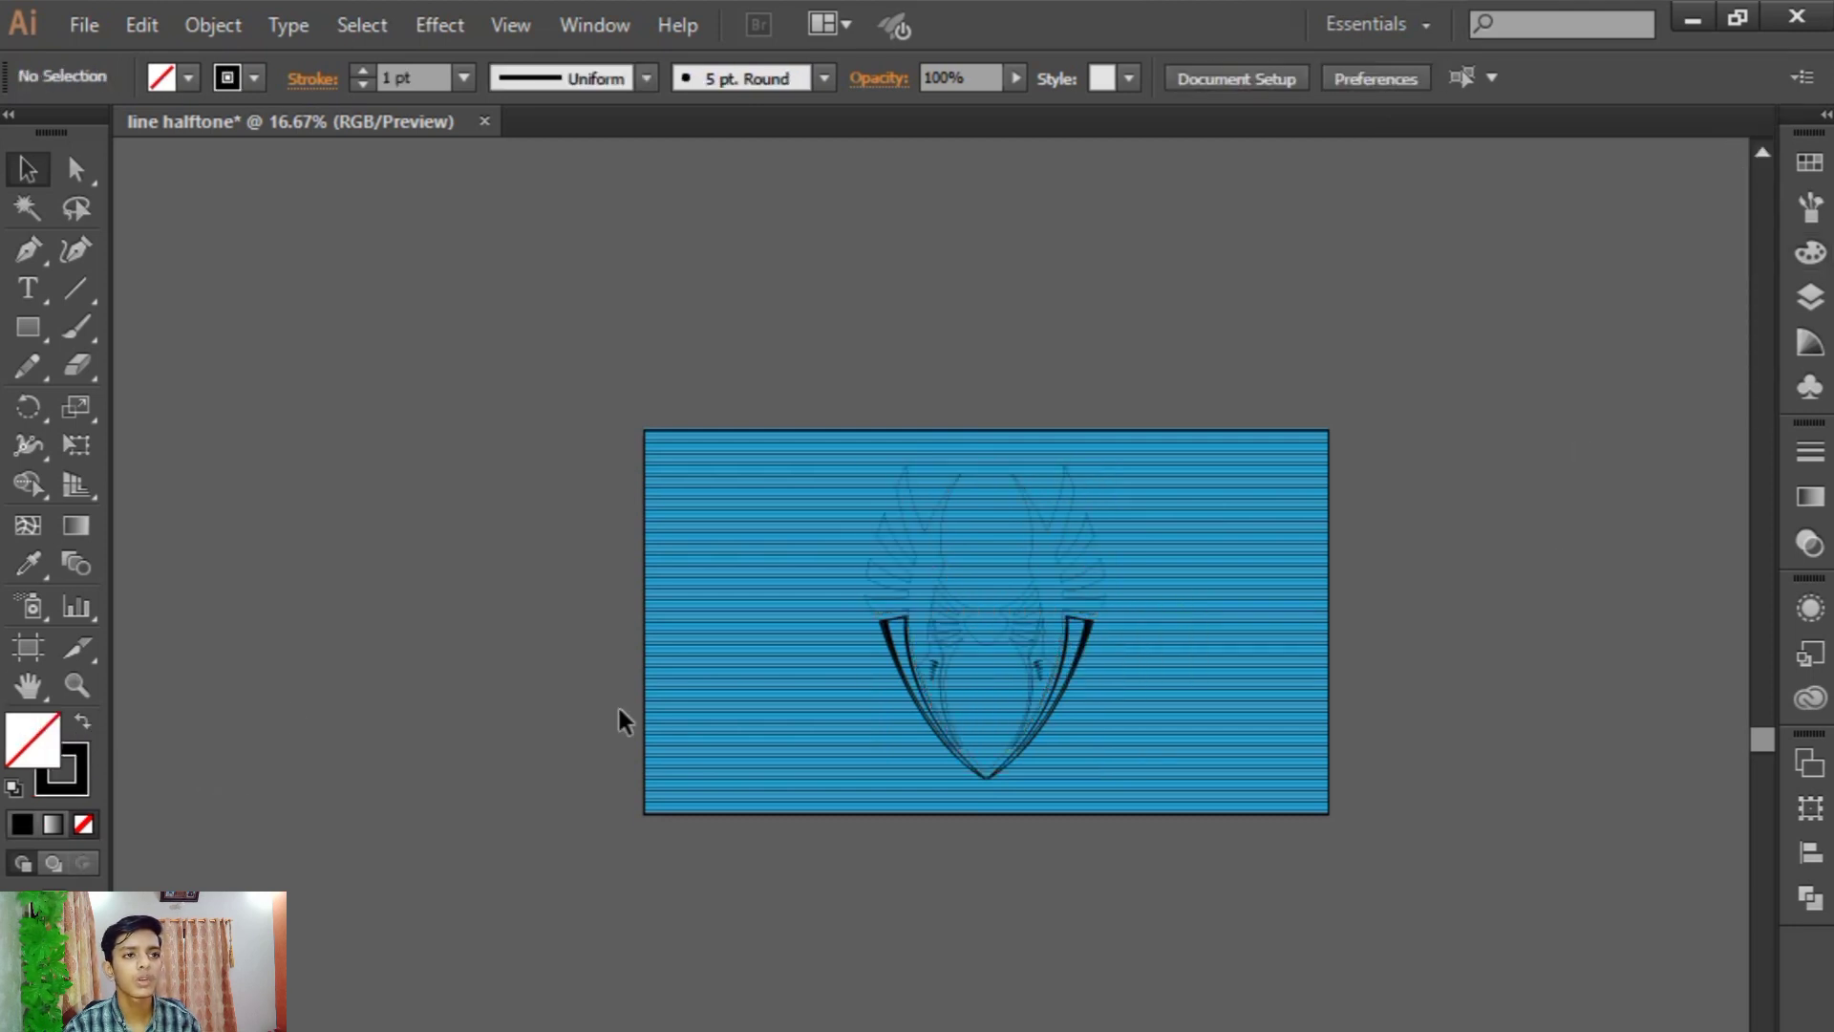
left_click(921, 715)
left_click(84, 723)
left_click(520, 728)
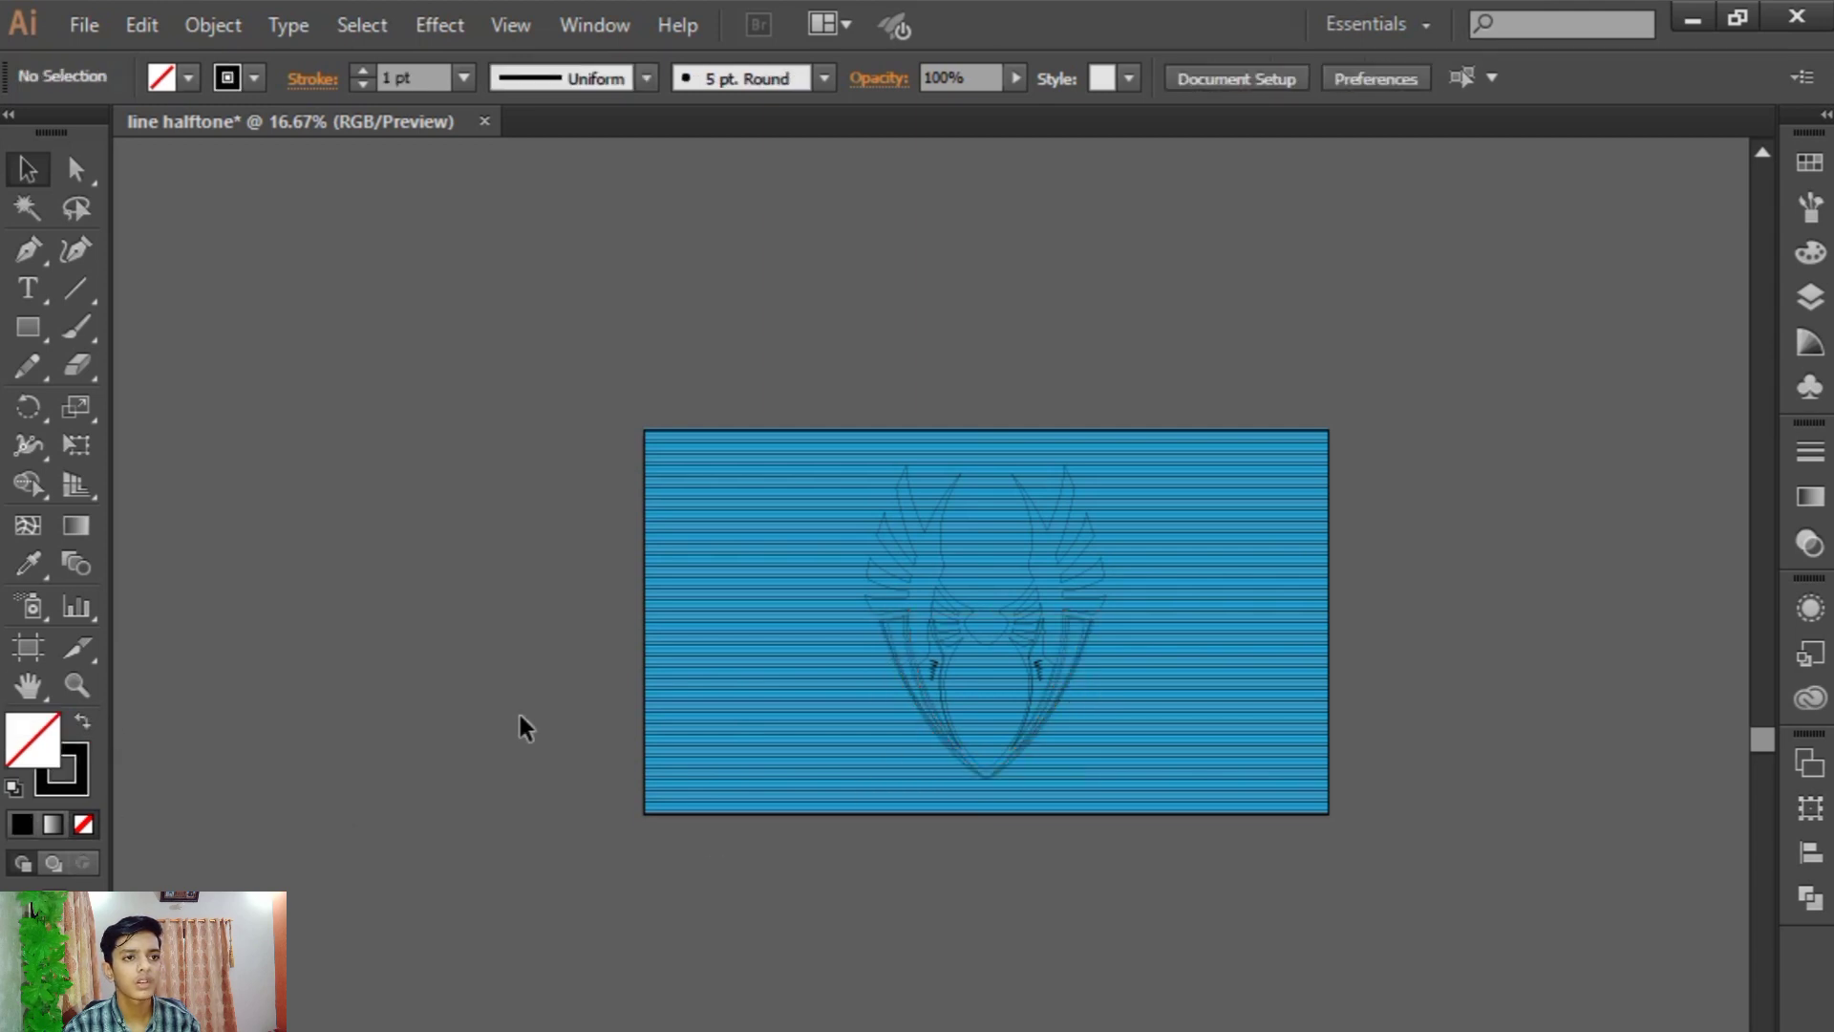
- Lock the line groups behind the emblem and combine all the emblem's outline pieces into one group
left_click(843, 457)
key("ctrl+shift+a")
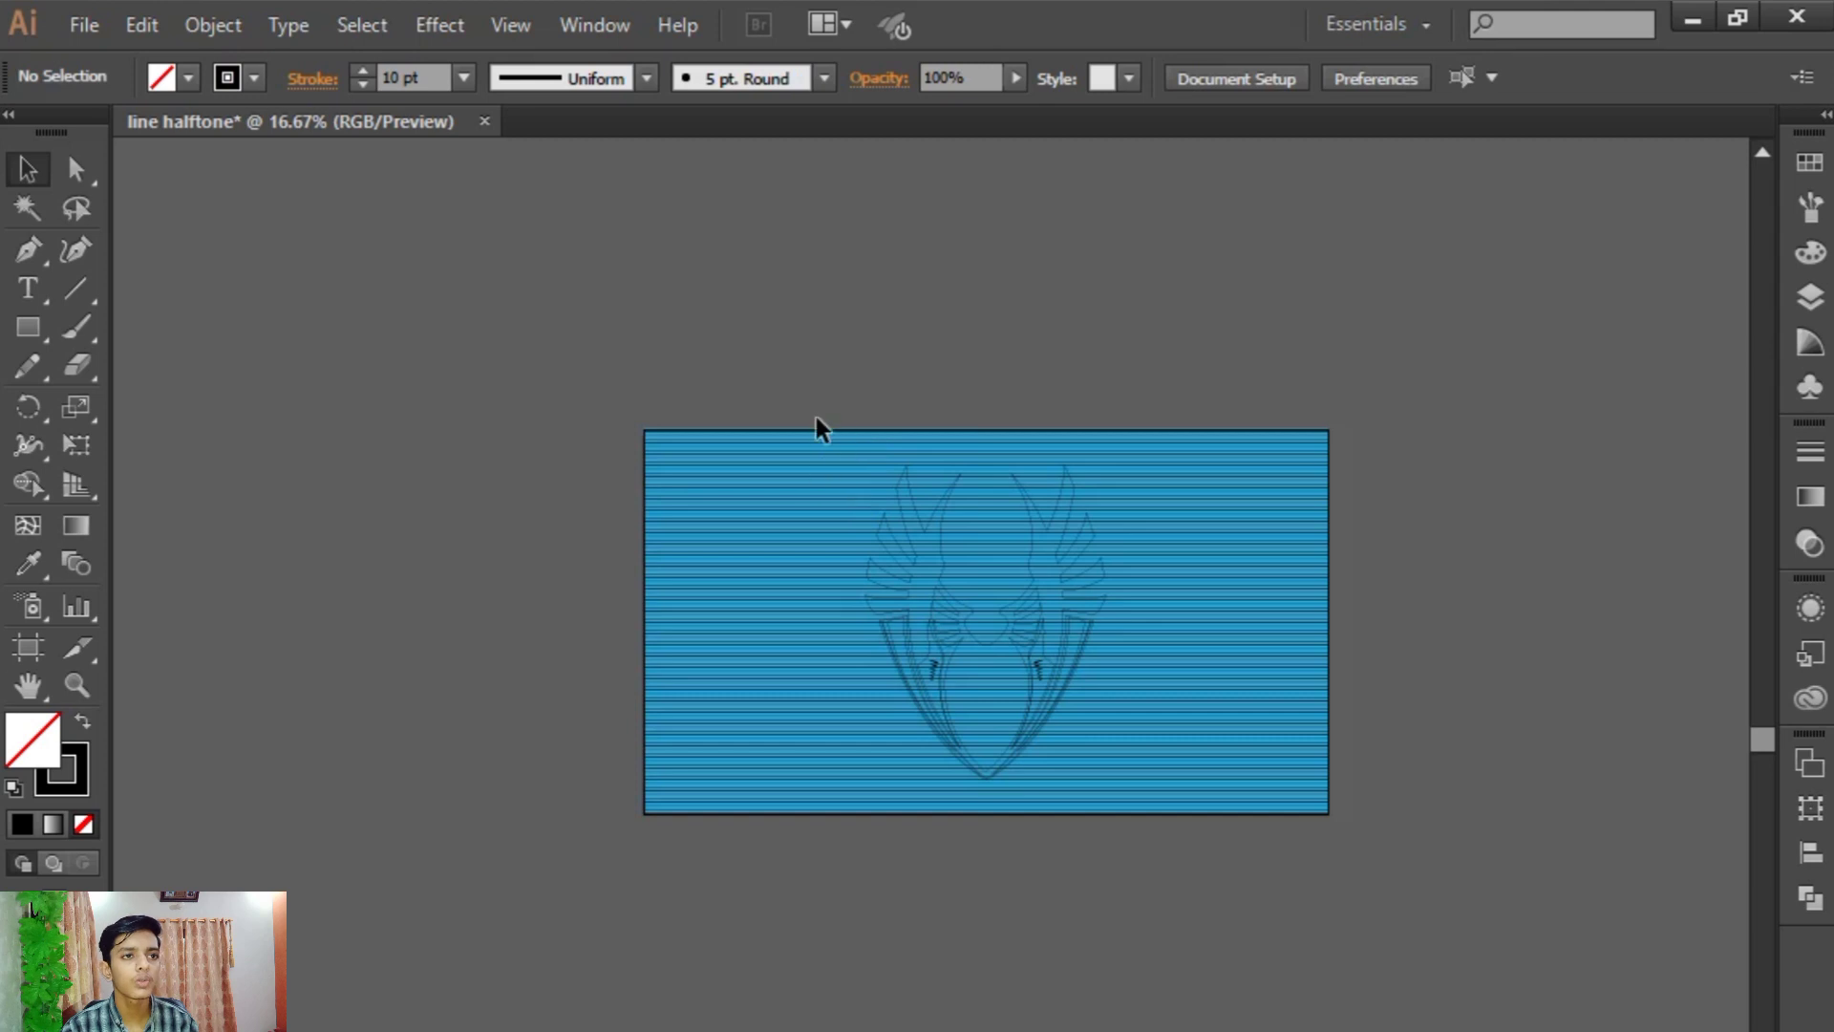
left_click_drag(816, 418, 1156, 942)
key("ctrl+g")
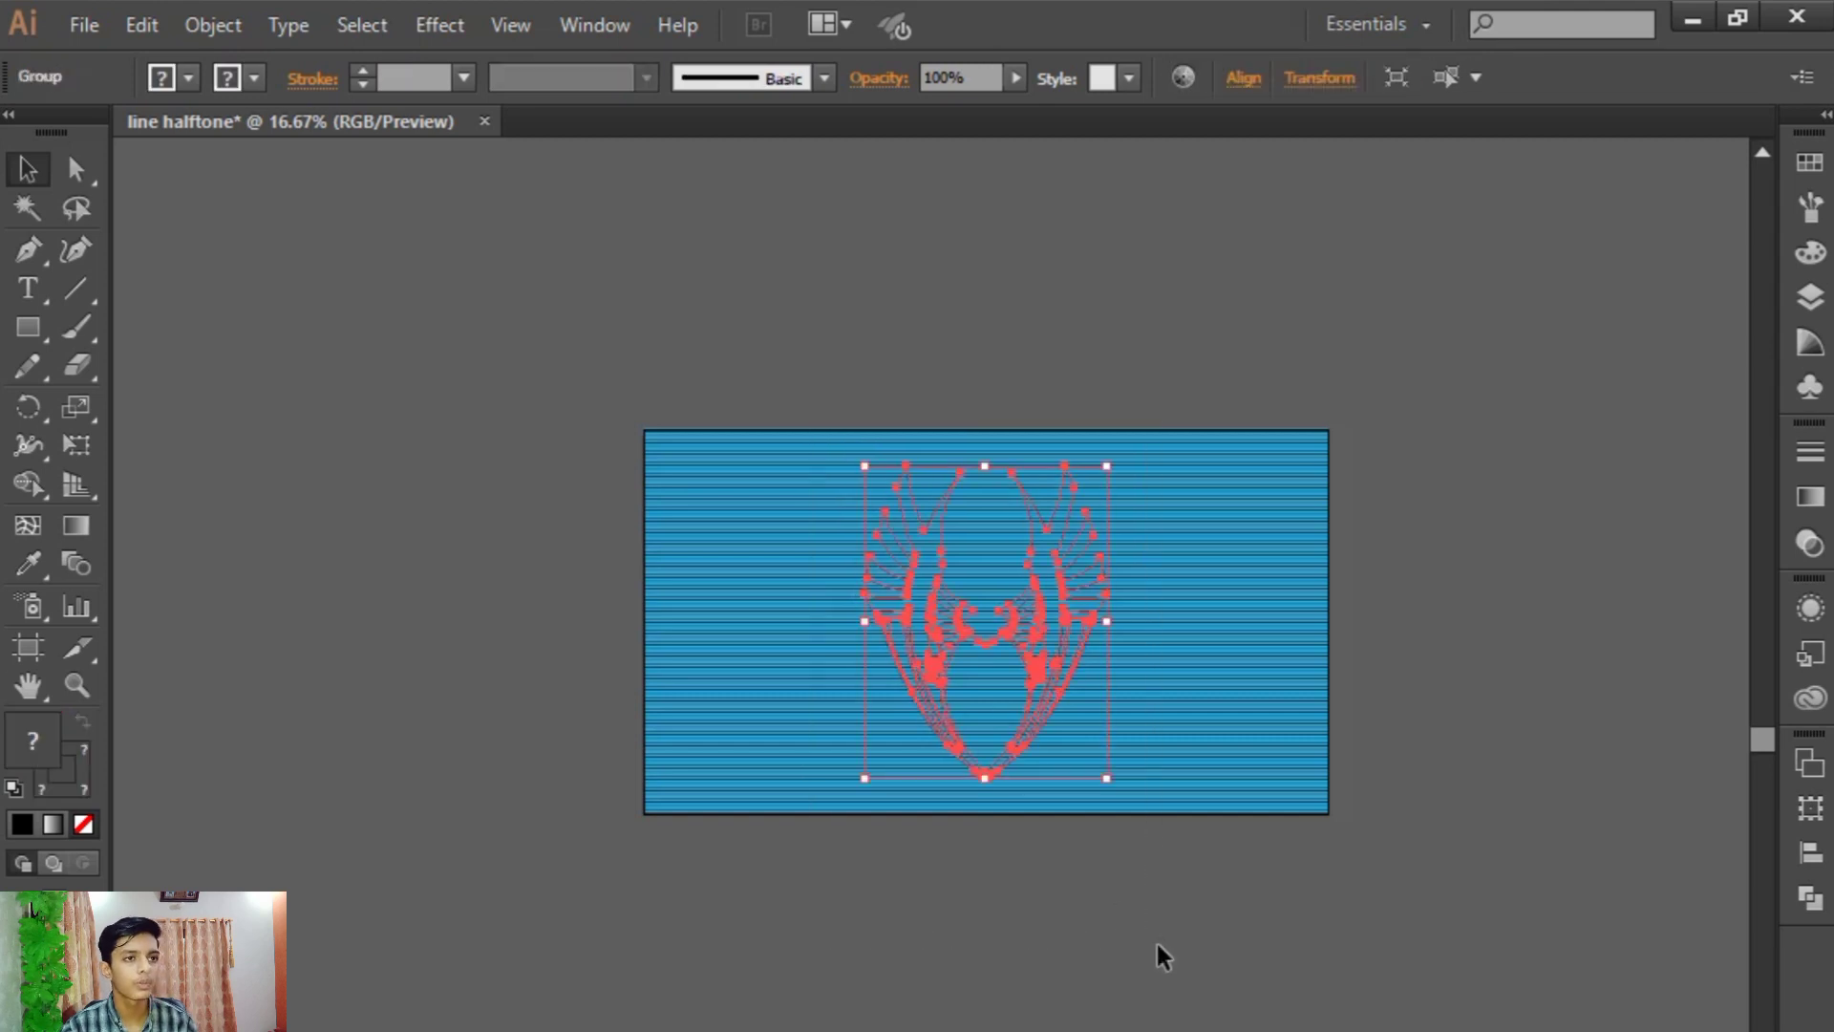
left_click(1156, 940)
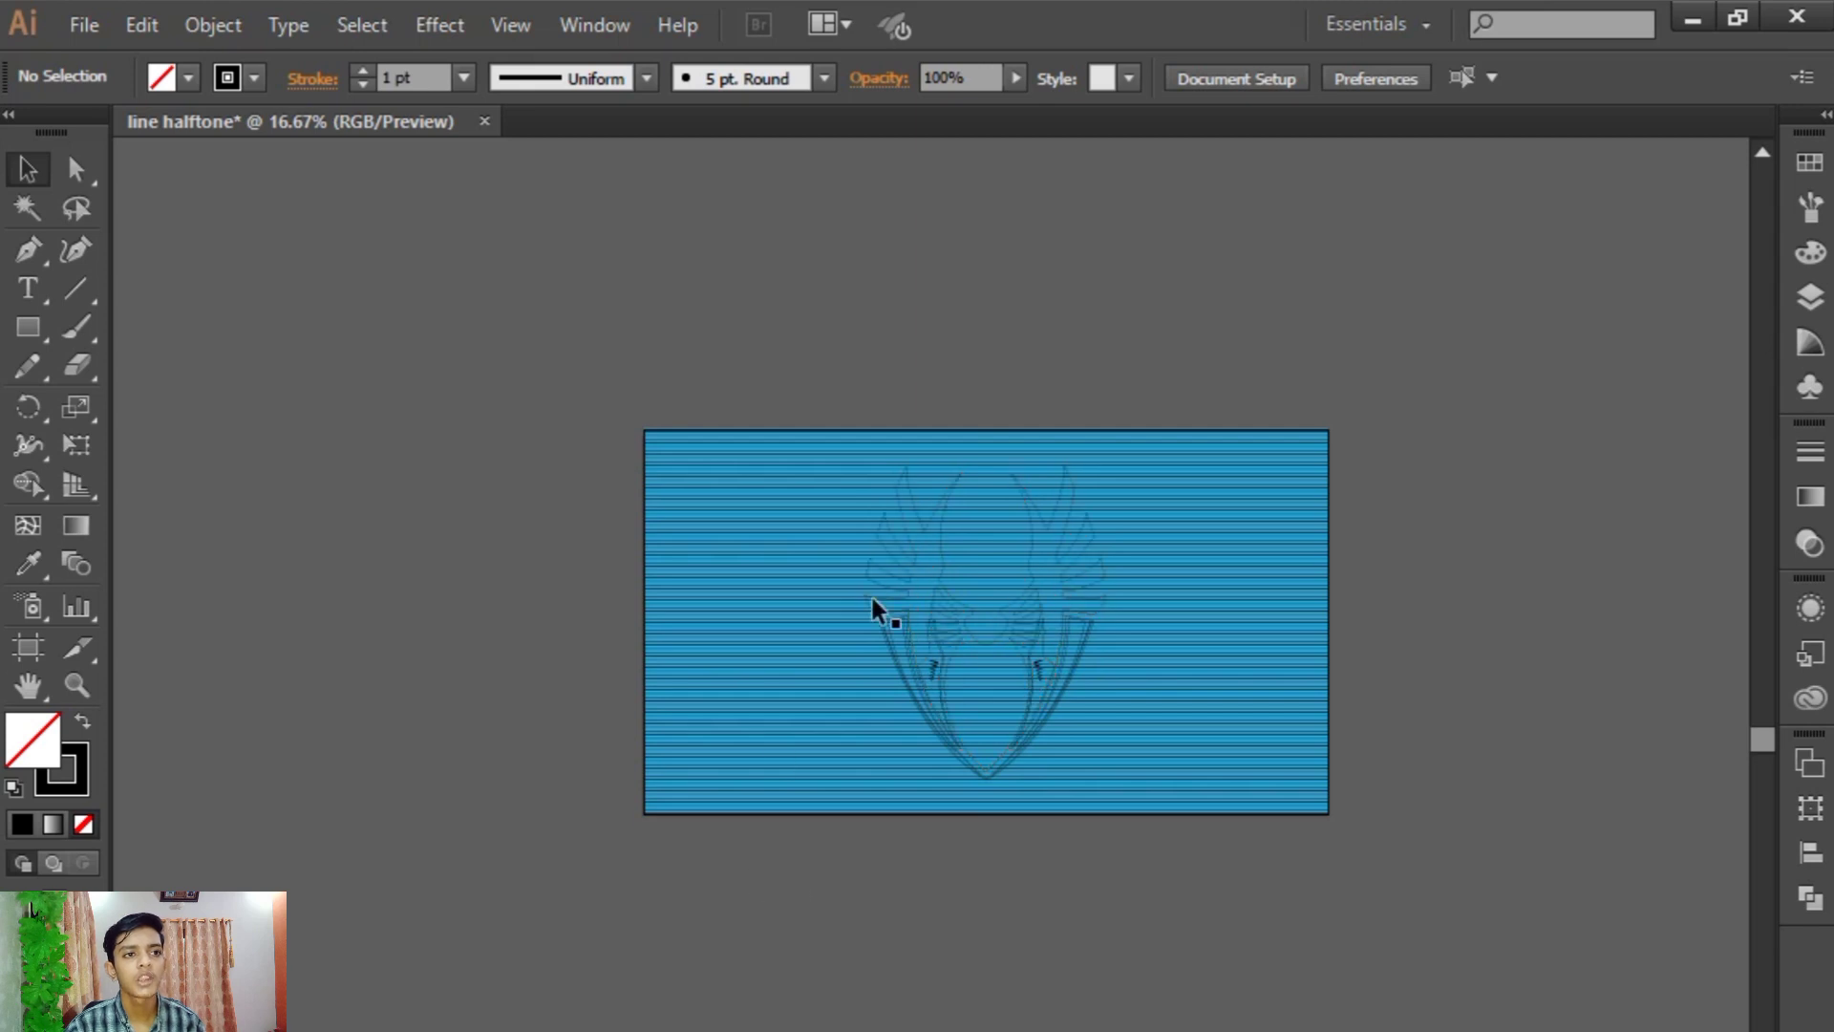
- Select the line groups with the emblem and use the Shape Builder tool to remove the lines outside the emblem and between its wings
left_click(1068, 598)
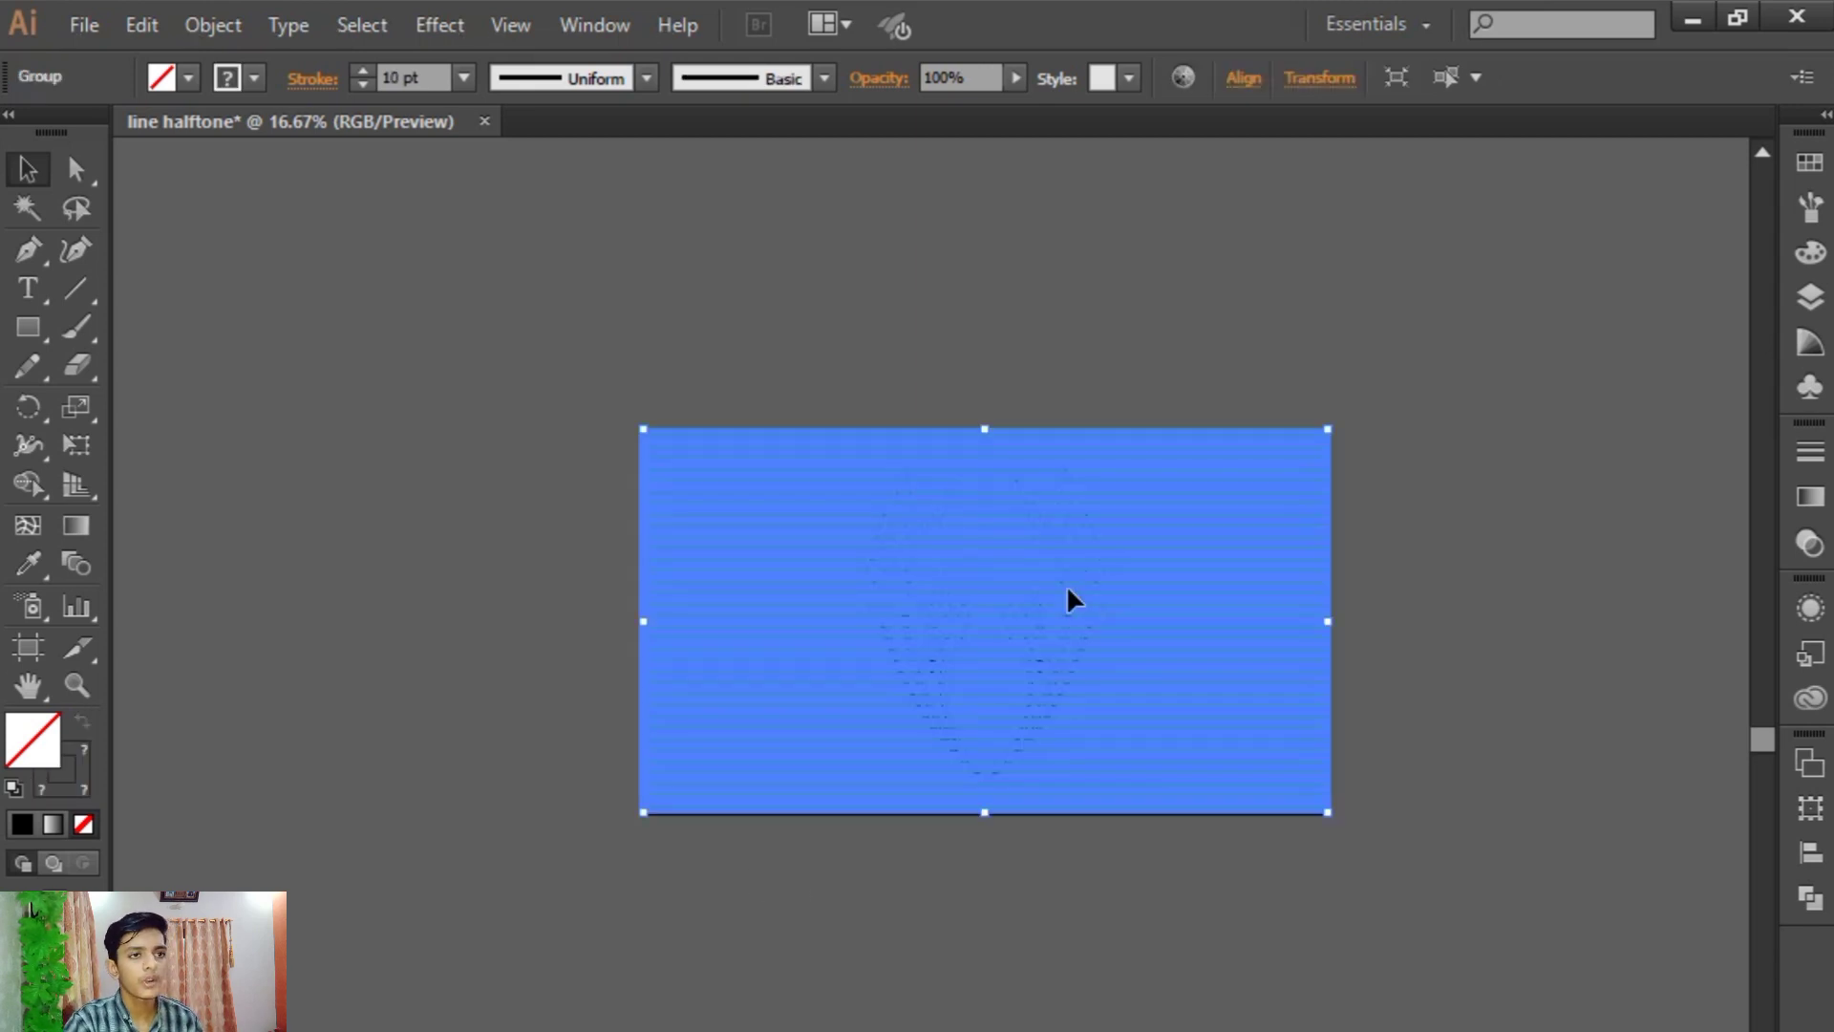
left_click(904, 332)
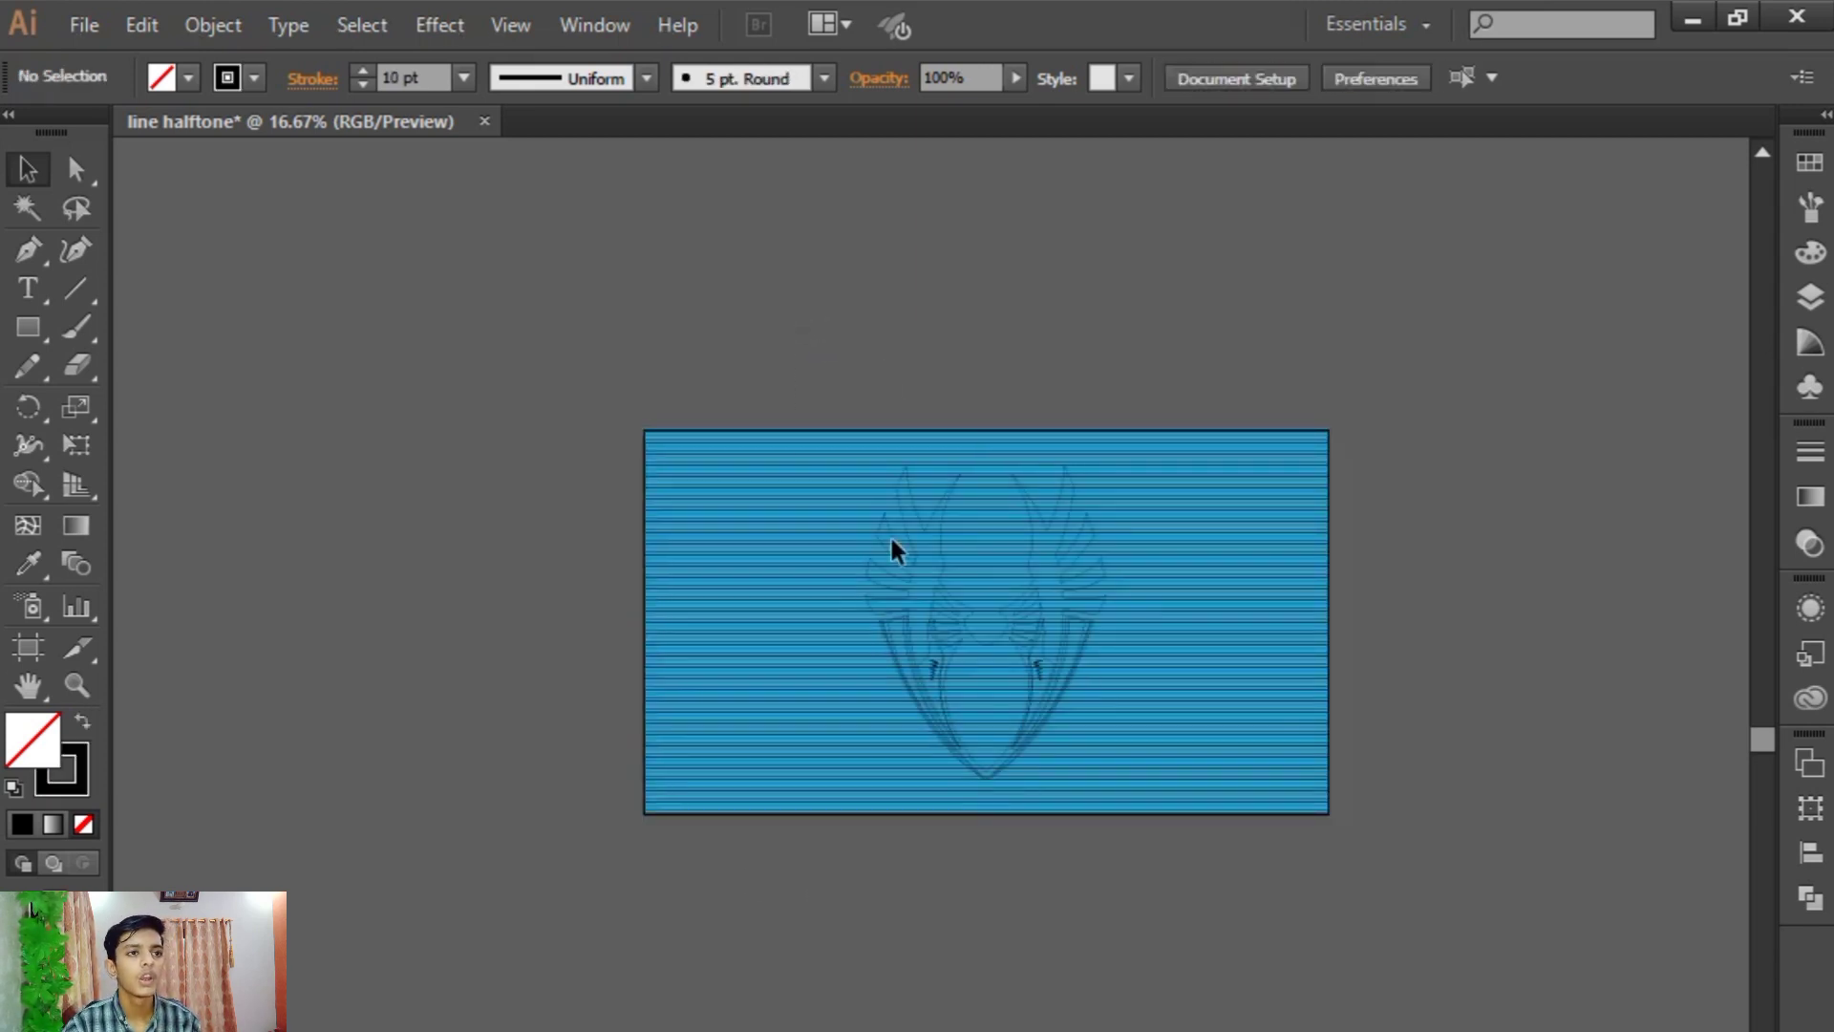
left_click_drag(790, 321, 1322, 967)
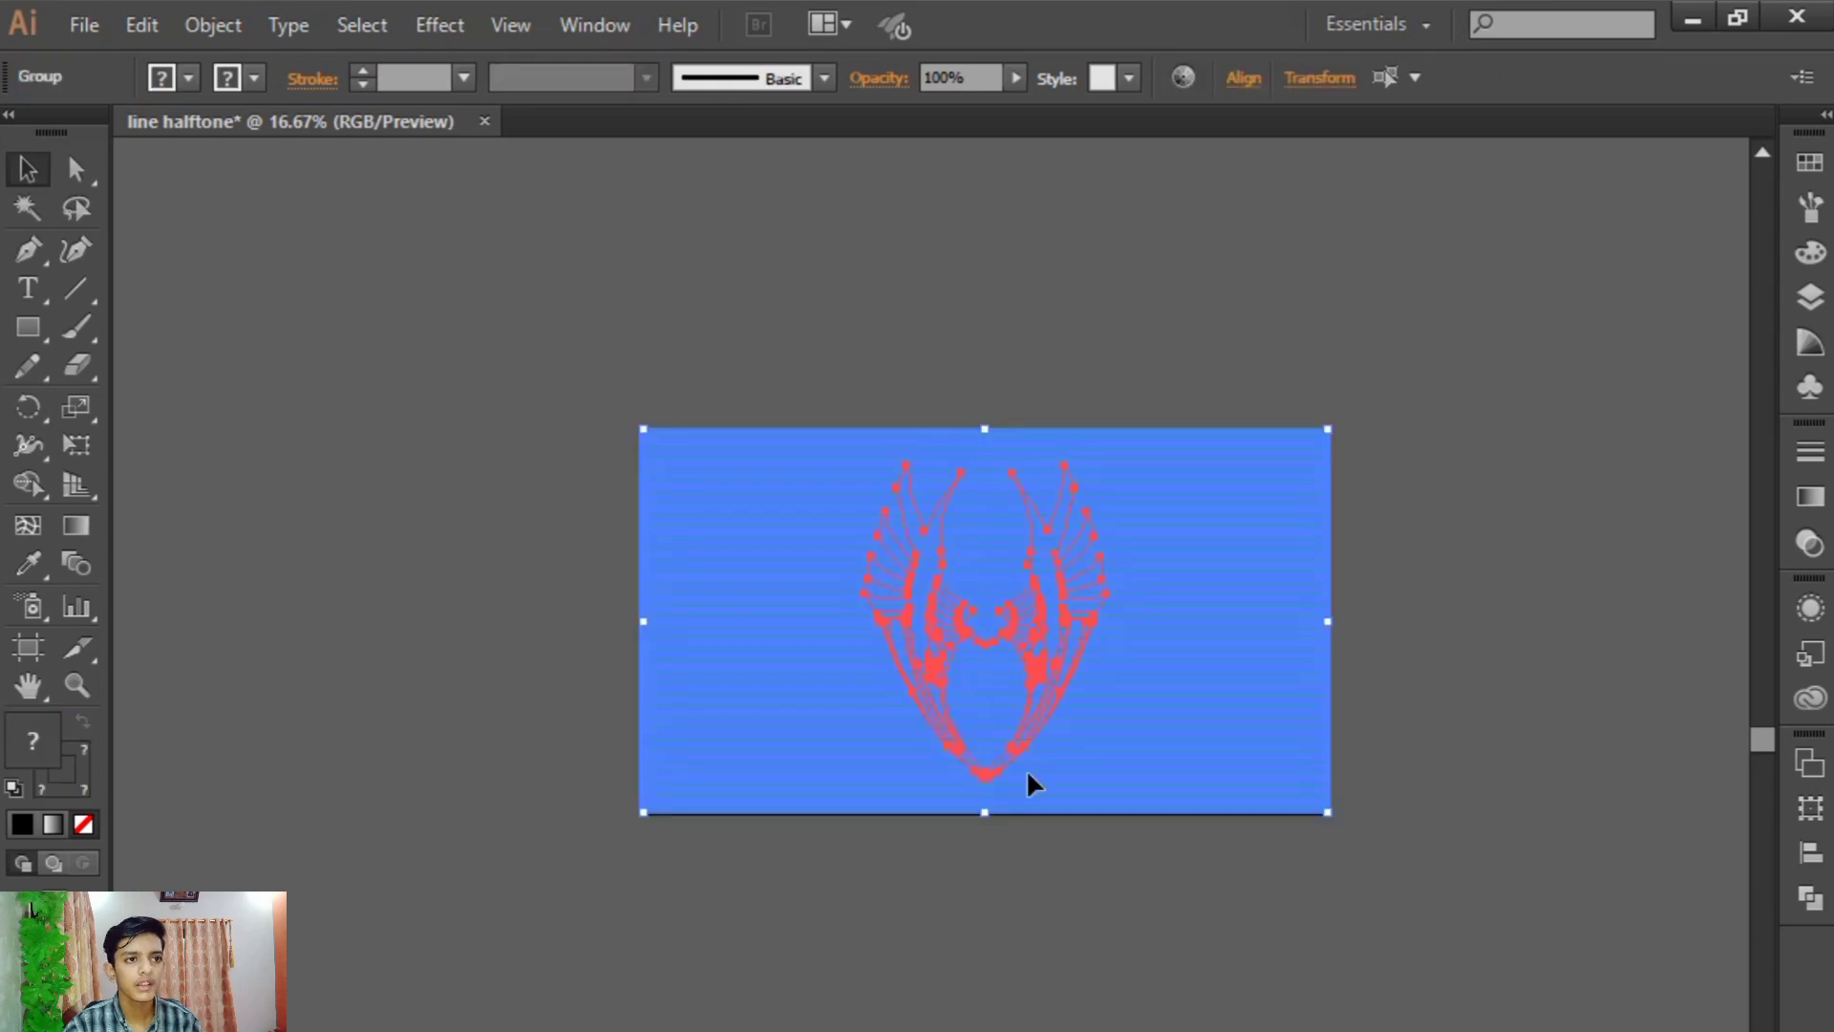
left_click(32, 478)
left_click_drag(770, 344, 787, 923)
left_click_drag(1220, 914, 1235, 401)
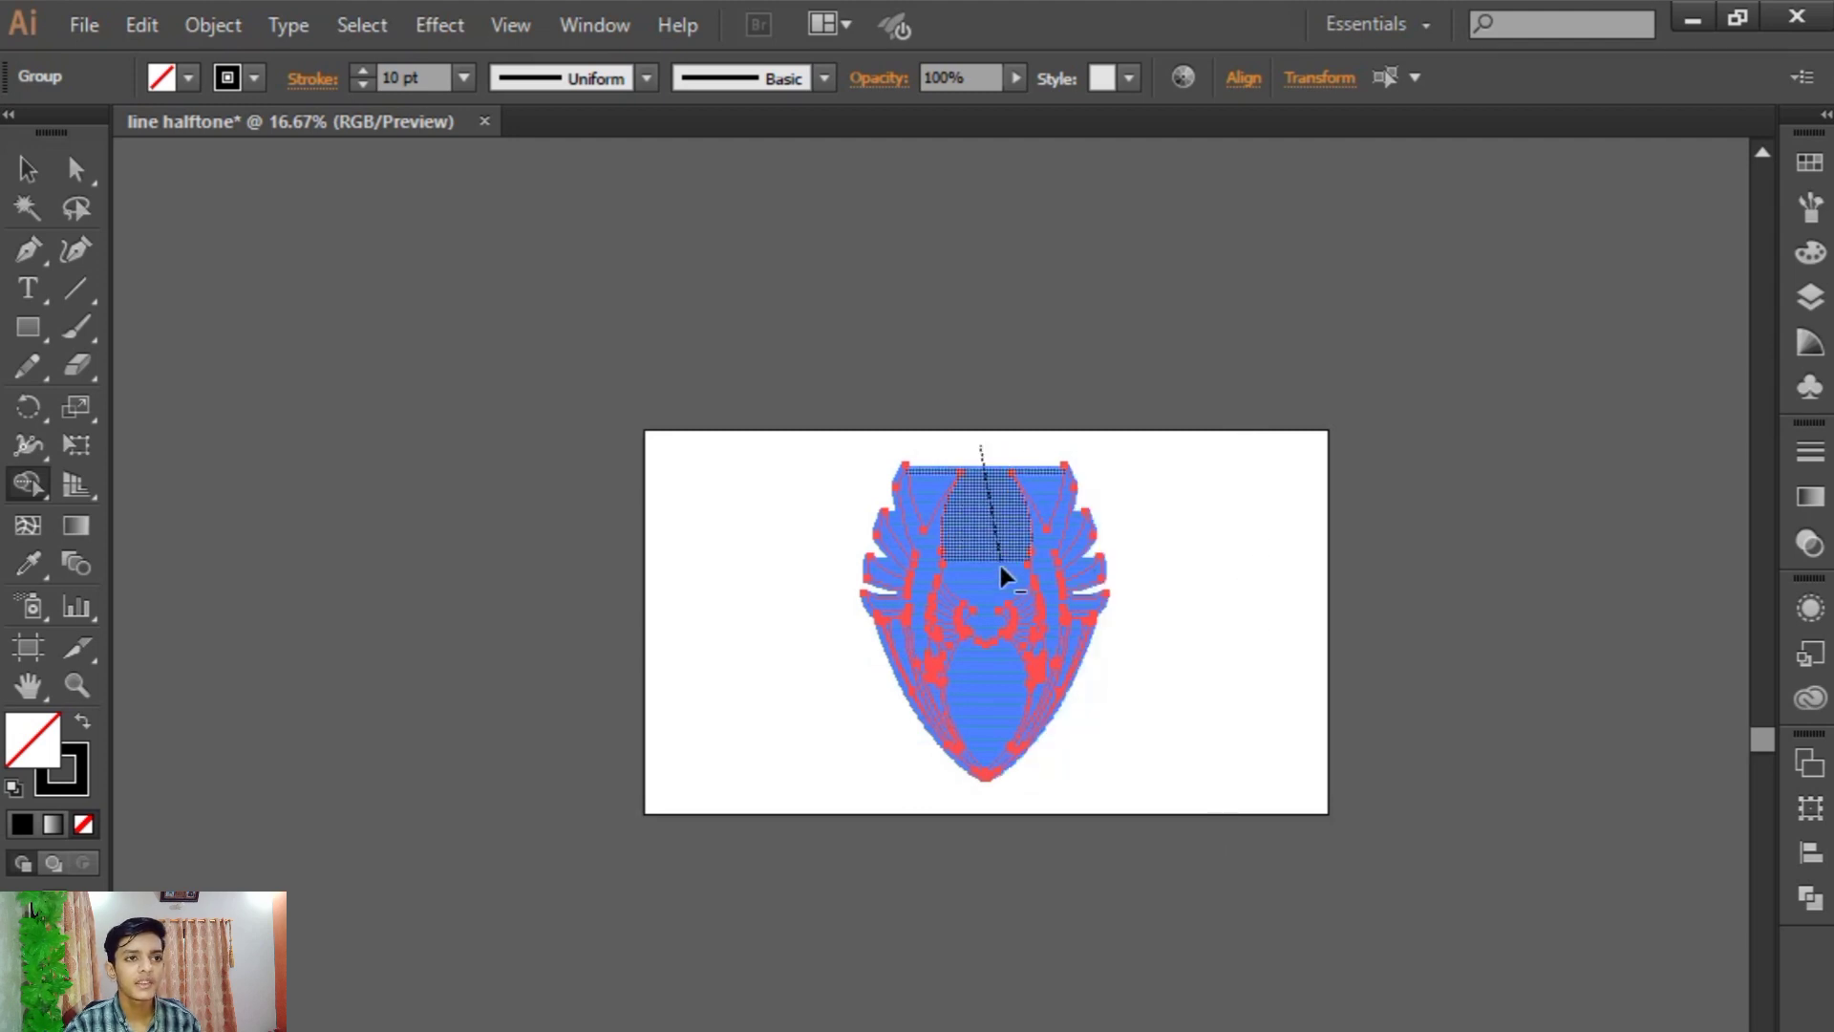
mouse_move(1001, 567)
left_mouse_down()
mouse_move(1007, 602)
mouse_move(1026, 453)
left_mouse_up()
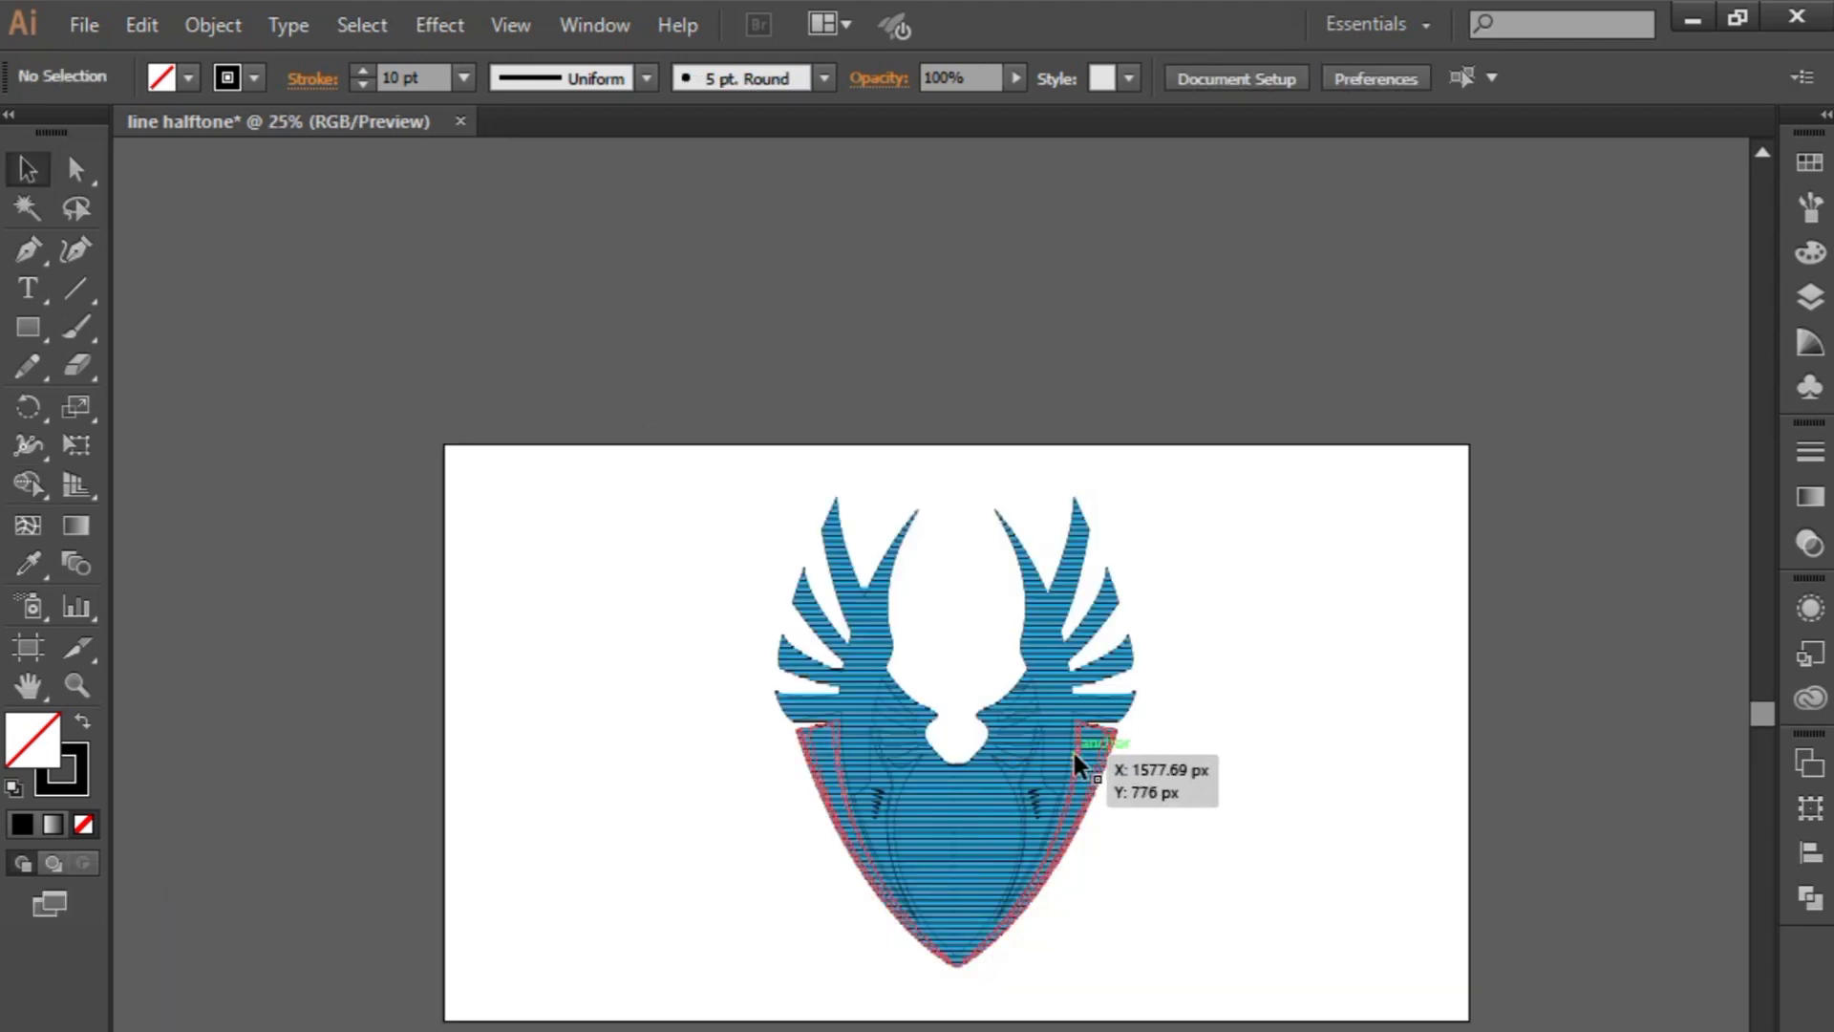
- Delete the emblem's outline group and move the remaining striped emblem off the artboard to its left
left_click_drag(1076, 751, 1493, 759)
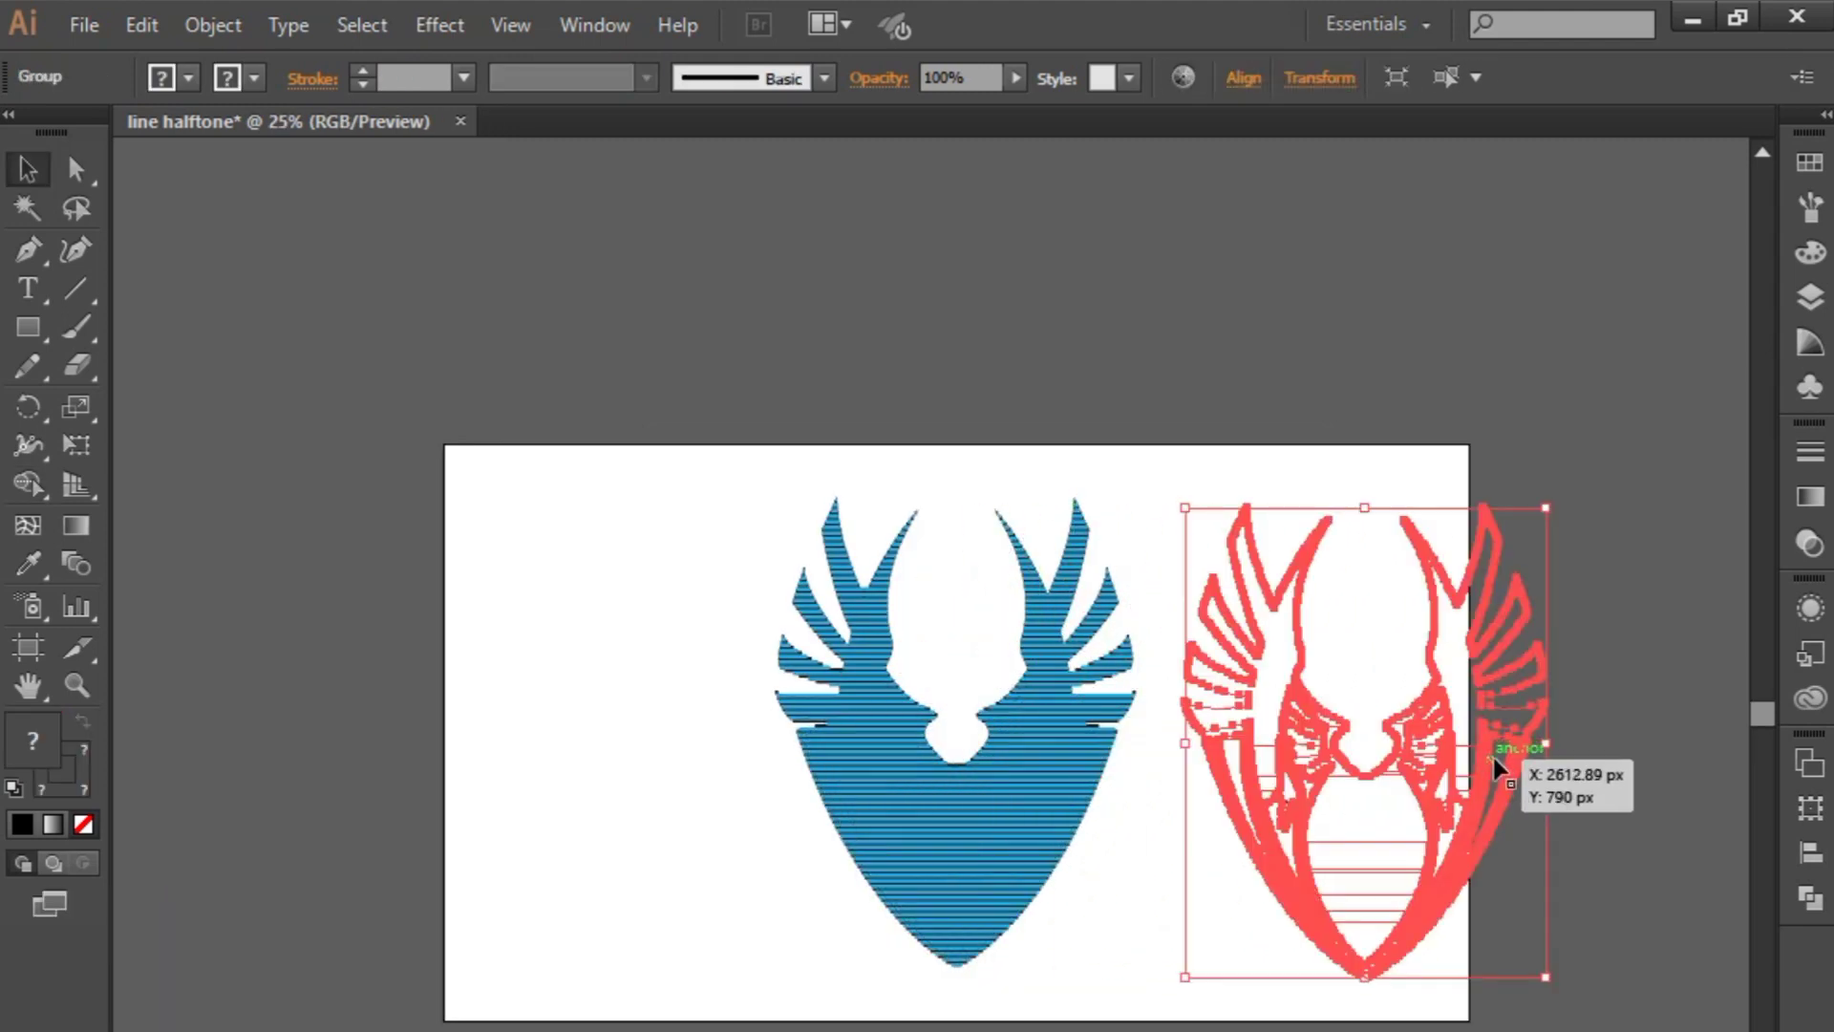
key("Delete")
left_click(1041, 802)
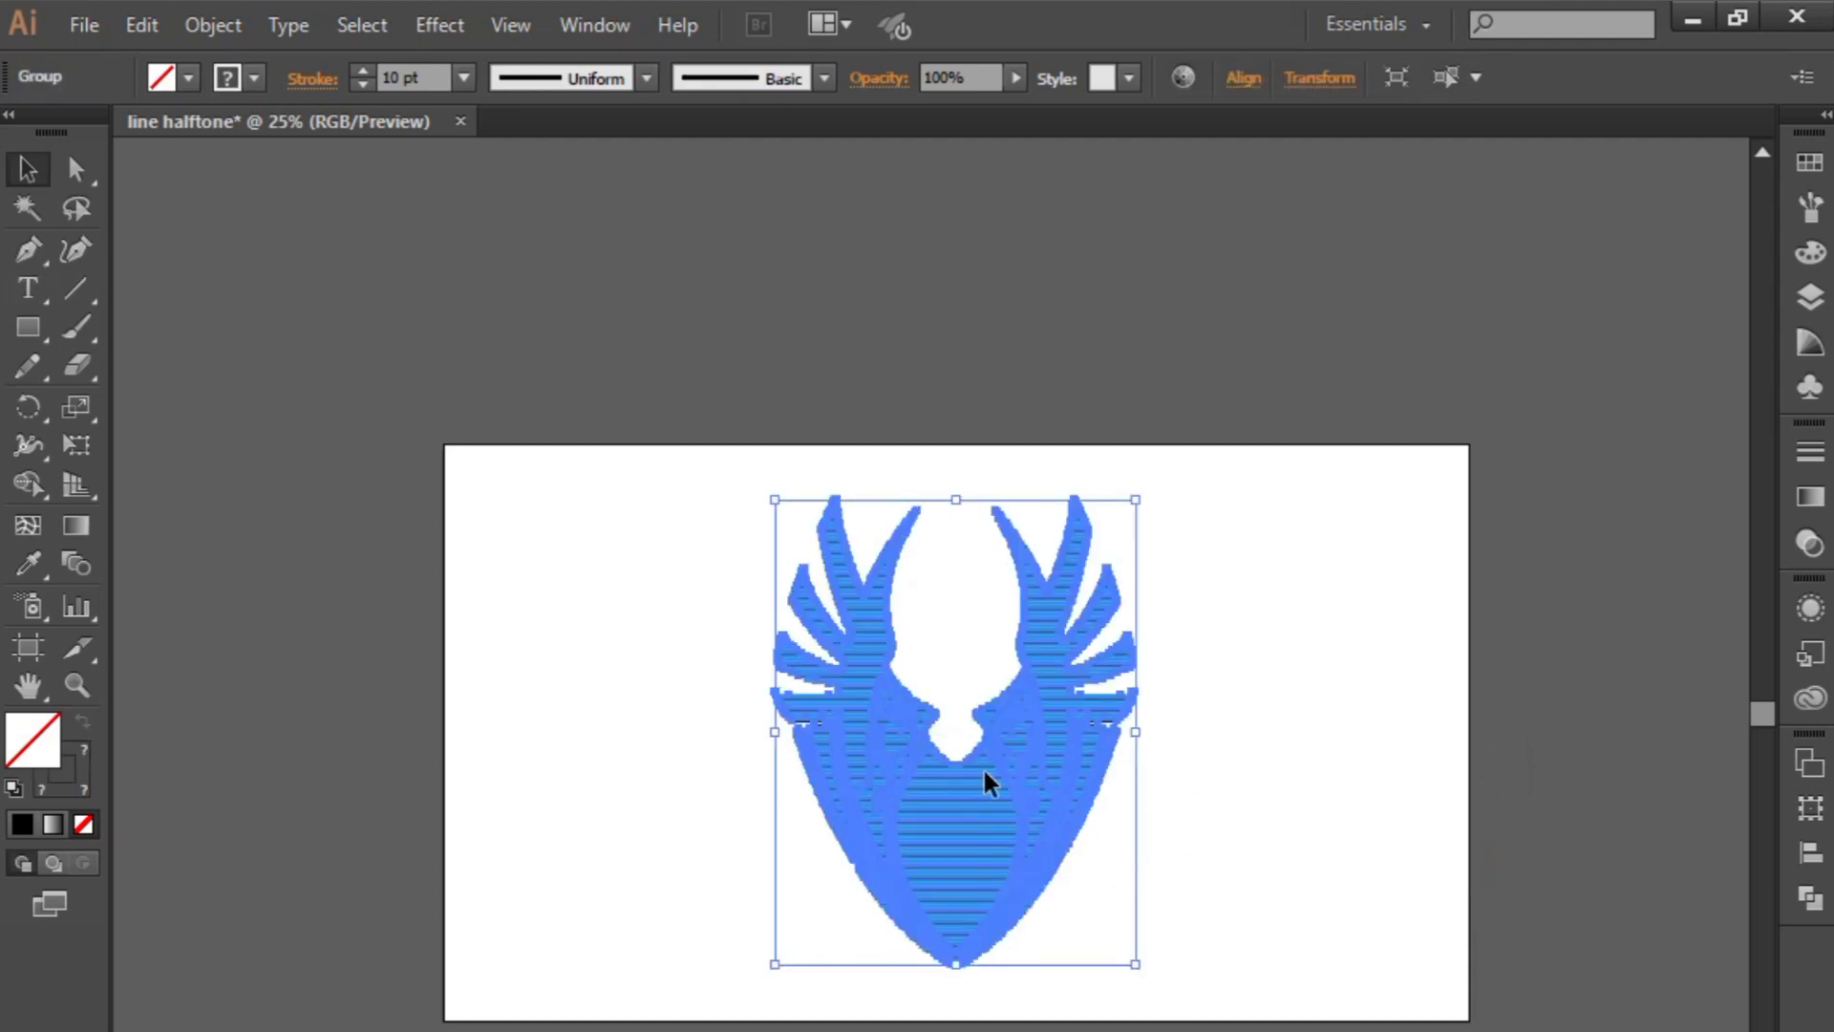
left_click_drag(984, 769, 290, 548)
left_click(558, 626)
left_click_drag(572, 639, 635, 661)
left_click_drag(410, 631, 348, 631)
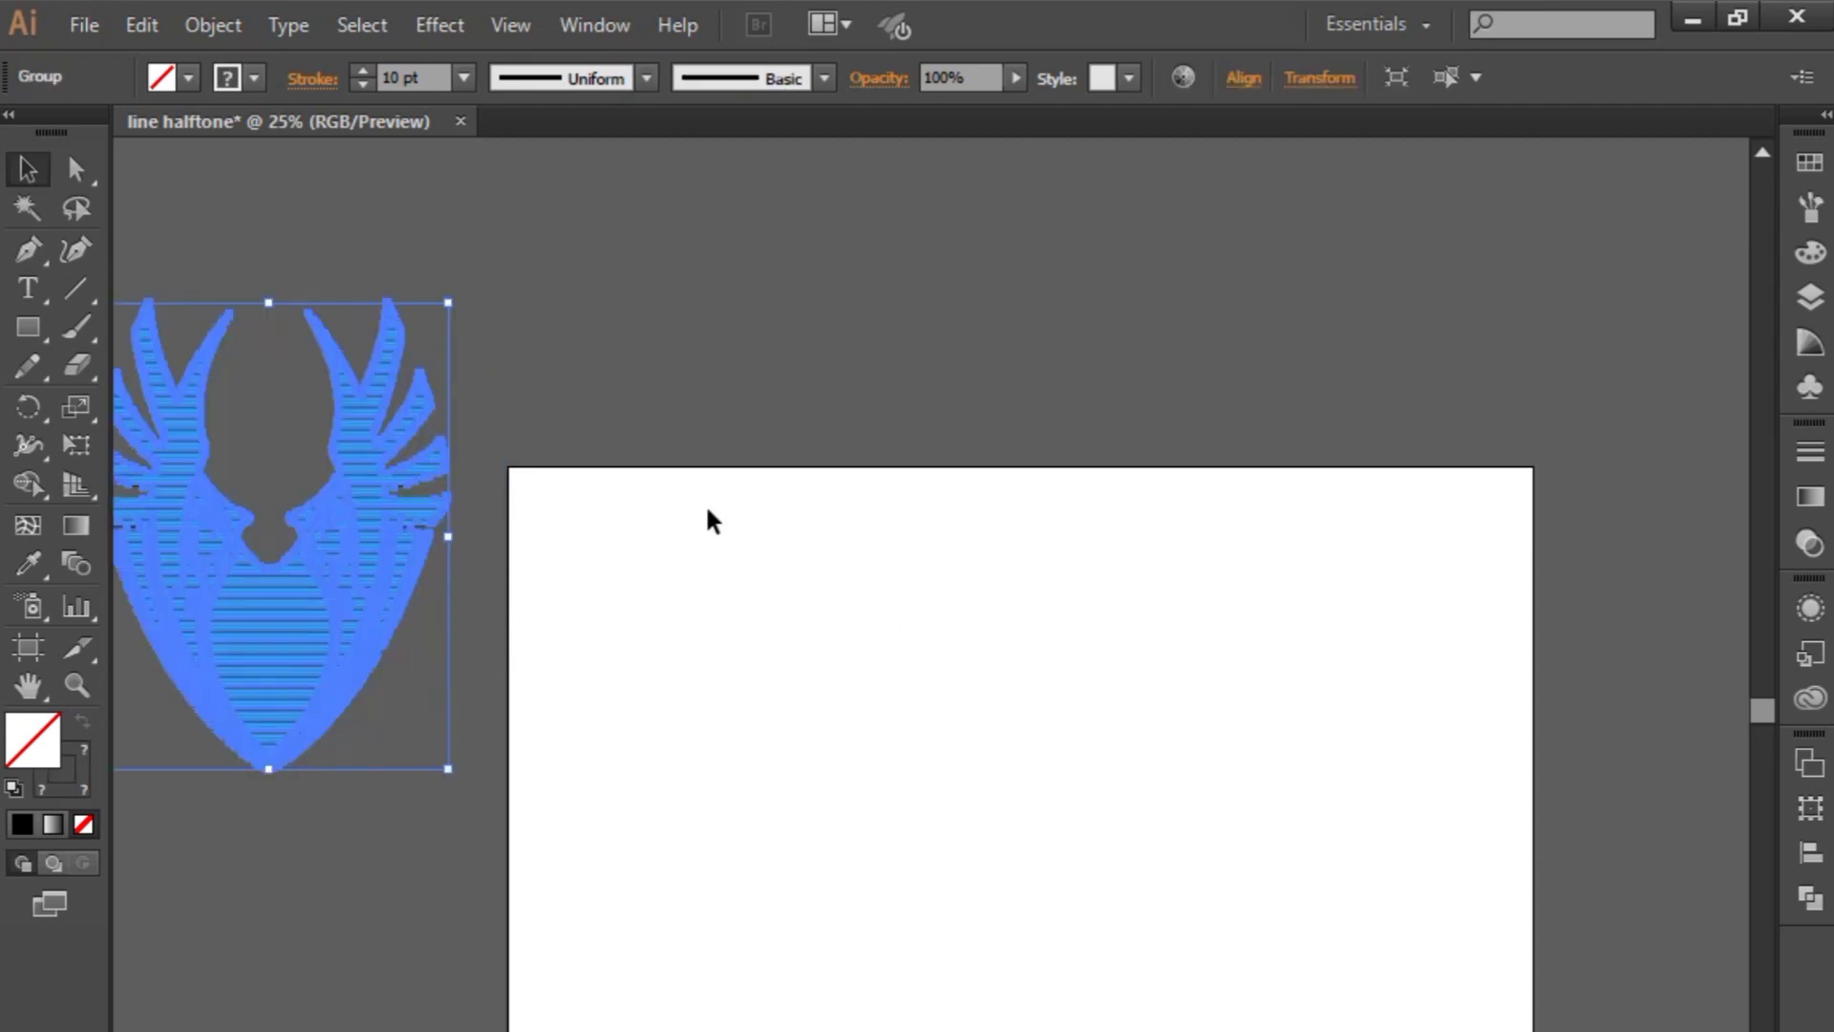
- Draw a straight horizontal 10 pt black line across the full artboard width near its upper edge with the Pen tool
left_click(29, 250)
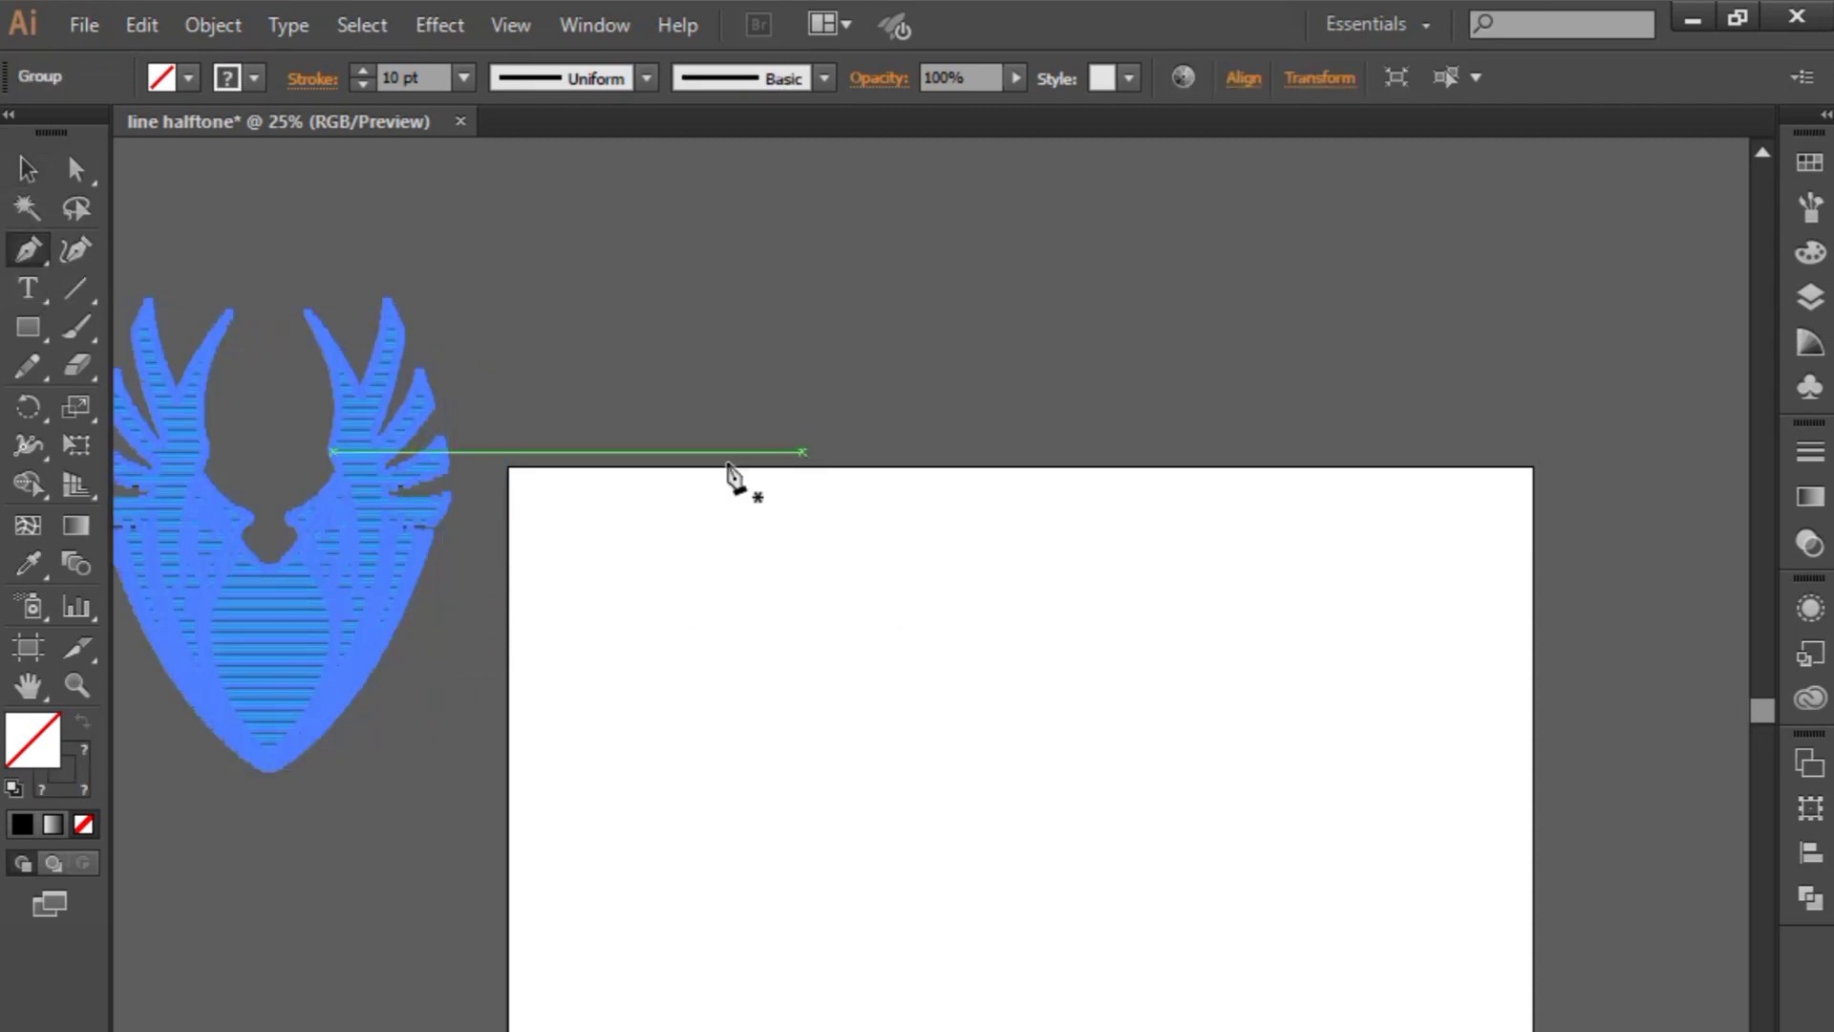
left_click(507, 482)
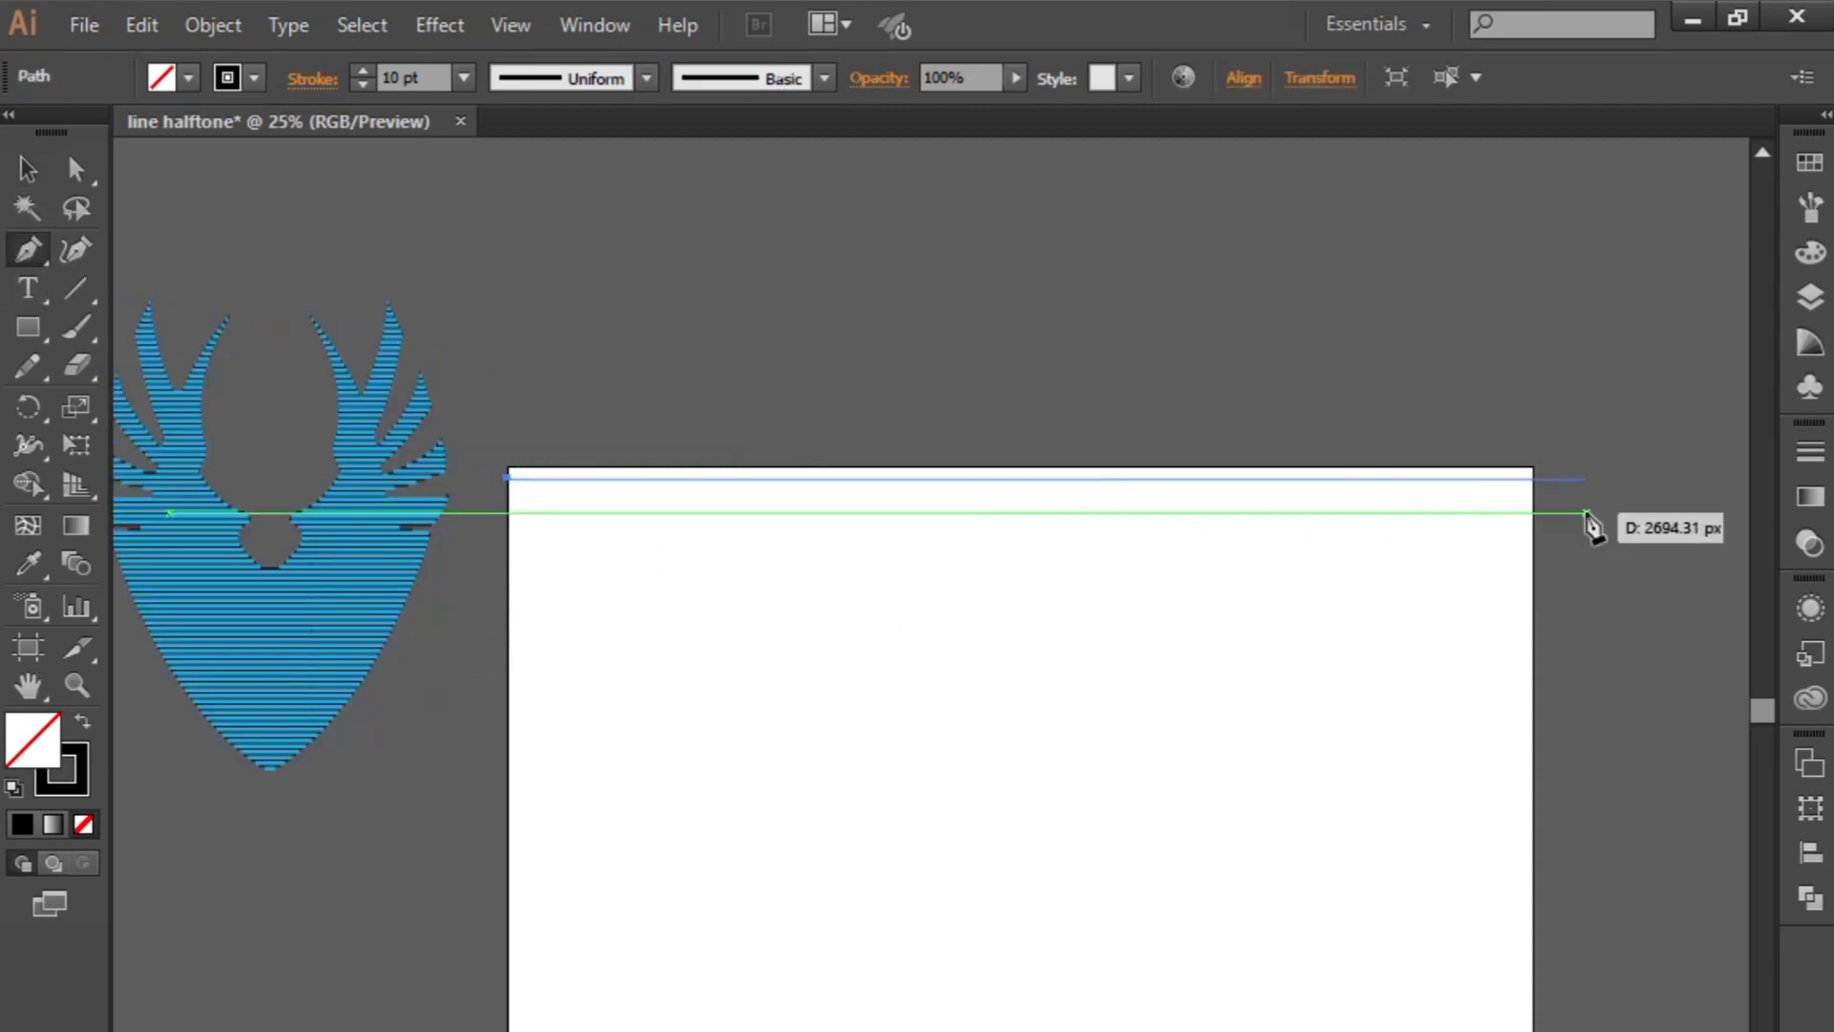
left_click(1533, 492)
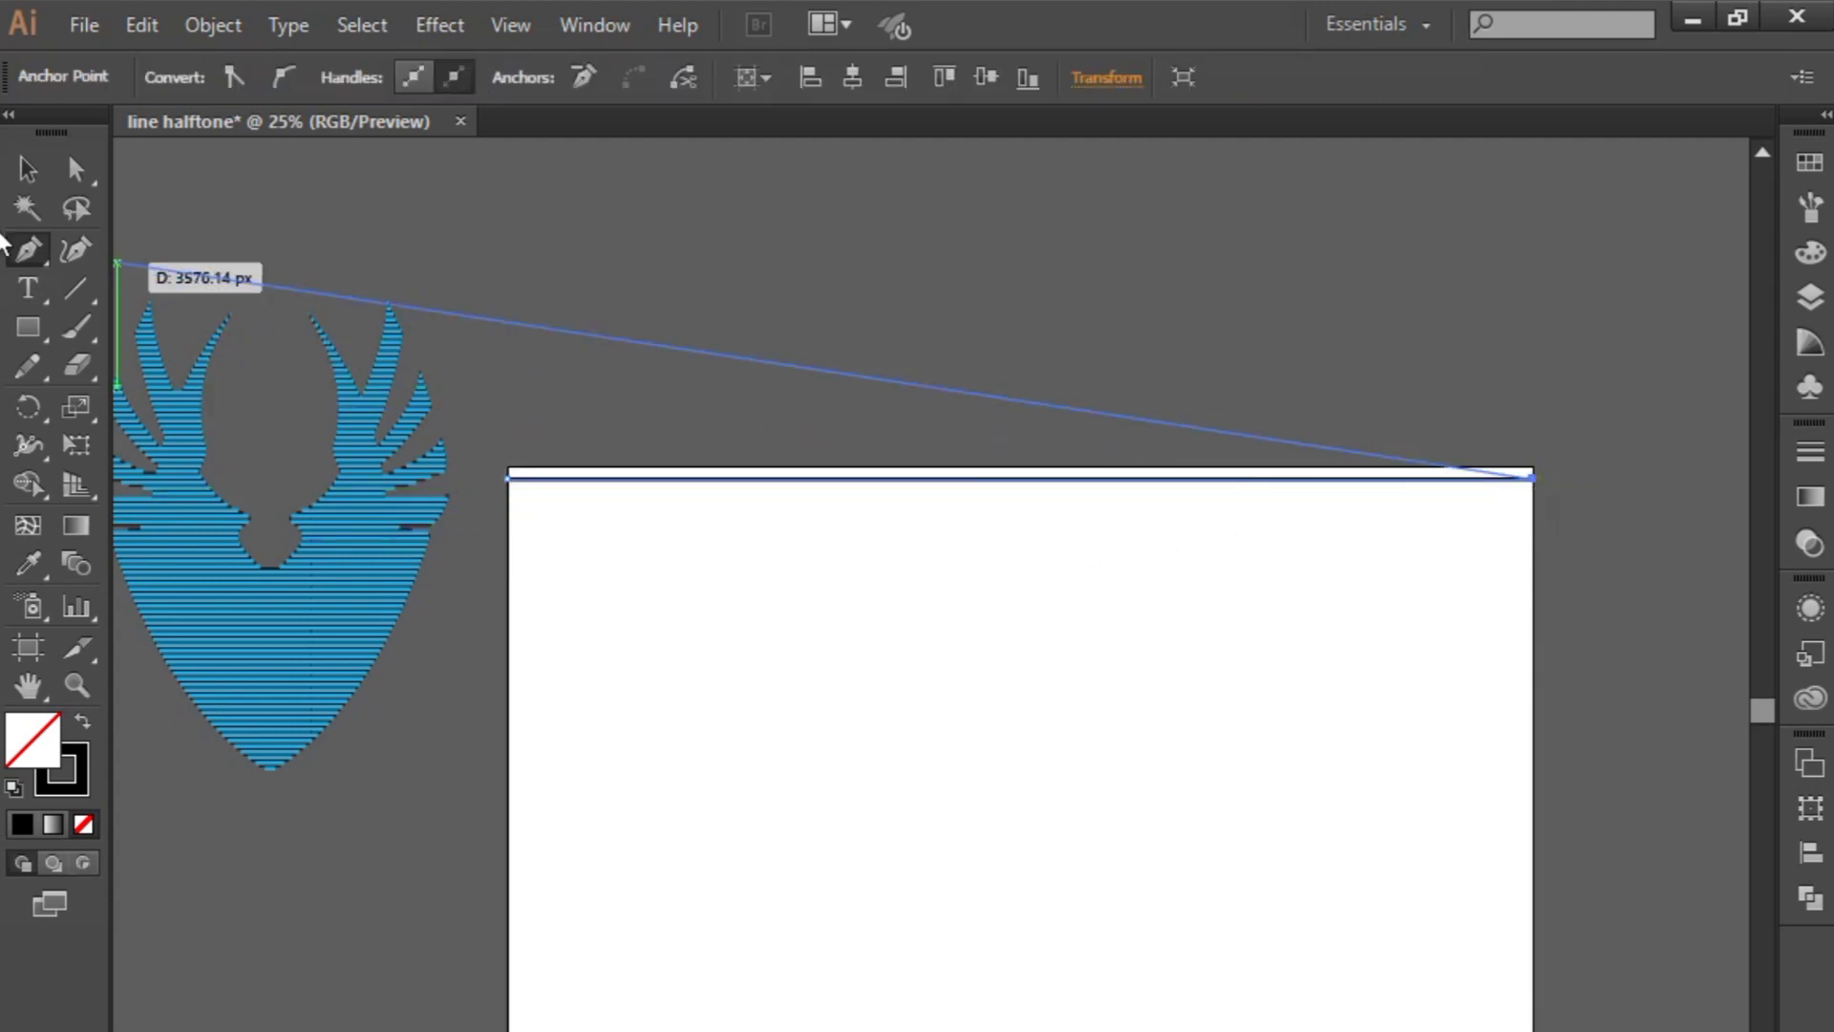
key("v")
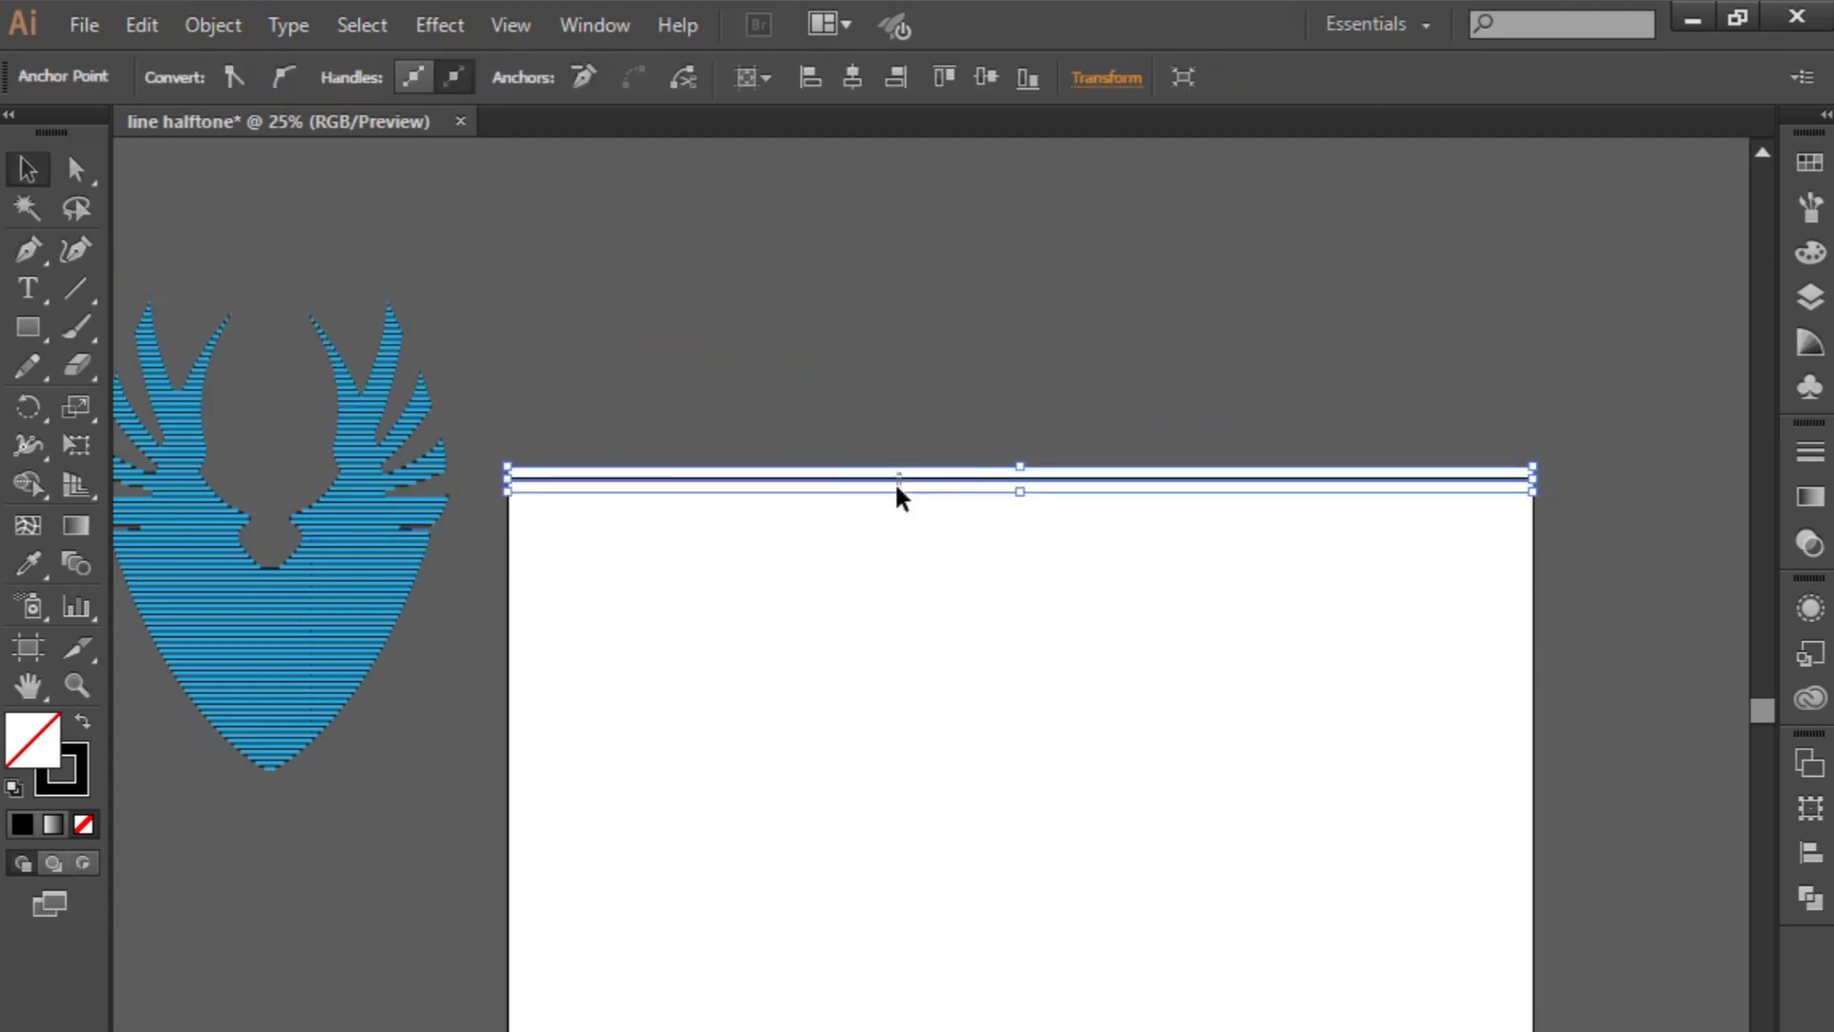
- Copy the line a small distance downward and repeat the duplication until evenly spaced lines cover the whole artboard
left_click(891, 497)
left_click_drag(949, 474, 958, 496)
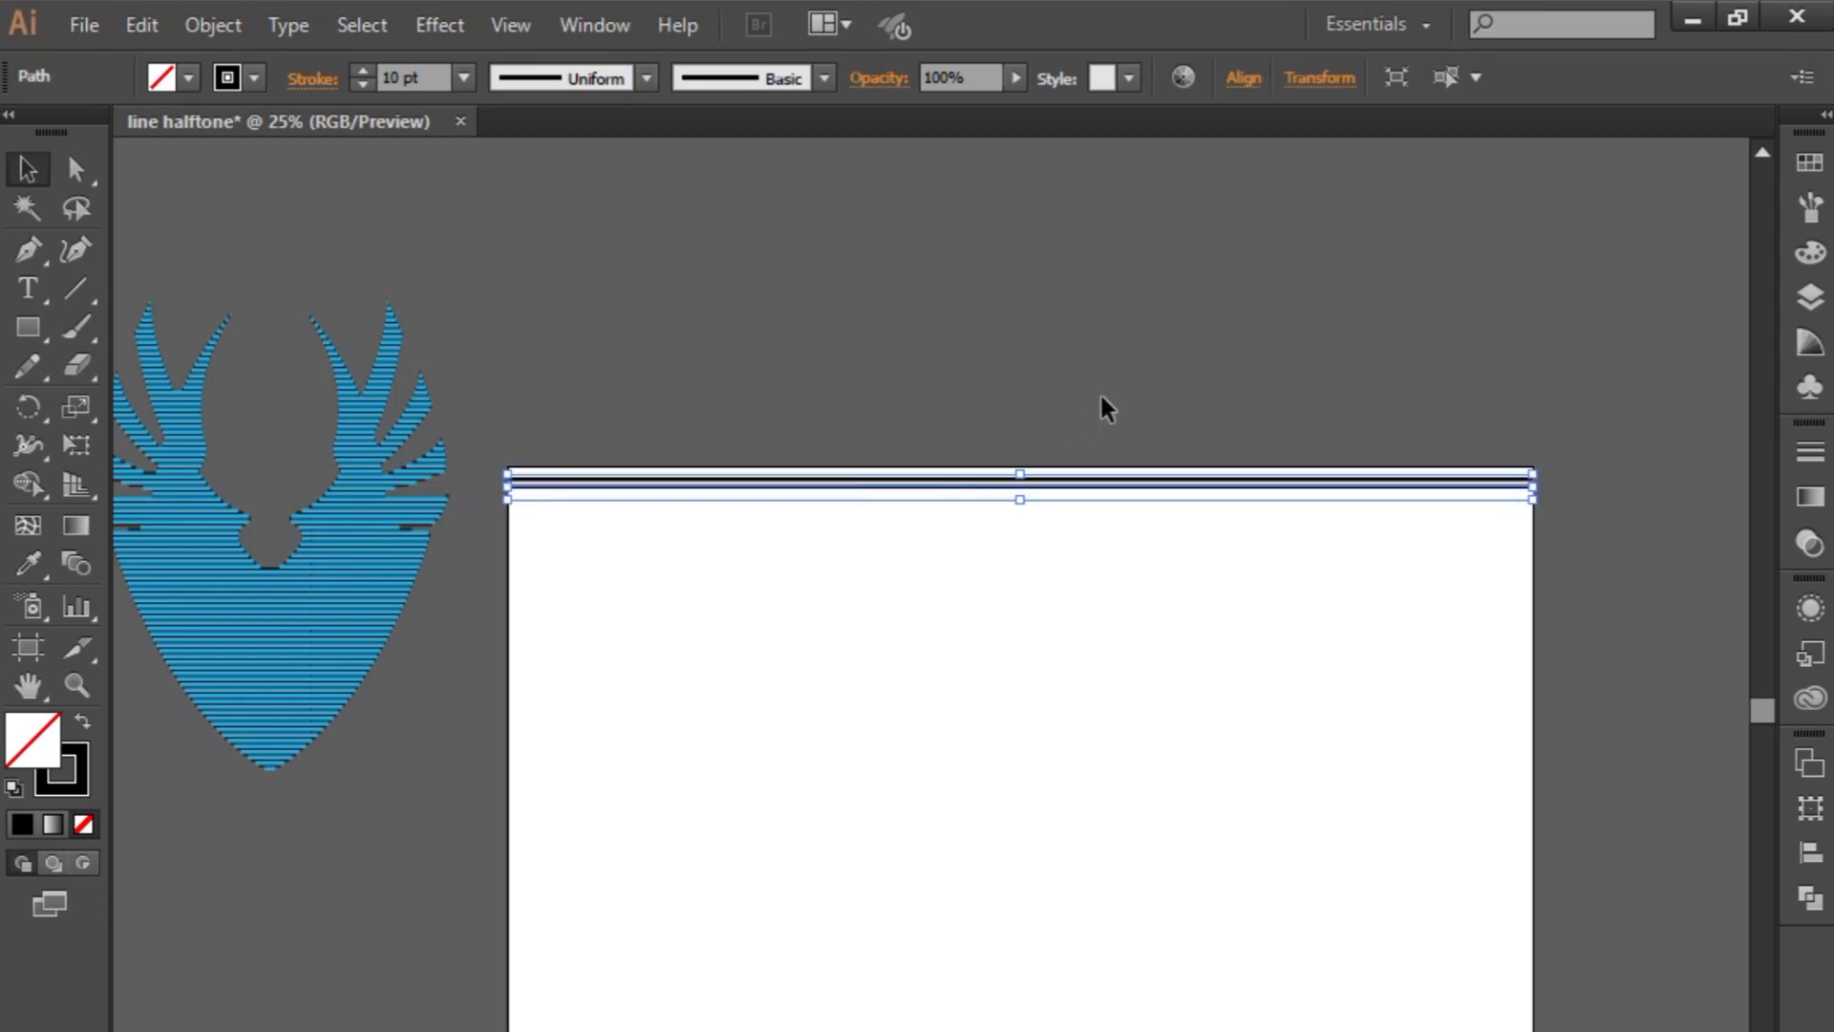
key("ctrl+d")
key("ctrl+d")
key("ctrl+d")
key("ctrl+d")
key("ctrl+d")
key("ctrl+d")
key("ctrl+d")
key("ctrl+d")
key("ctrl+d")
key("ctrl+d")
key("ctrl+d")
key("ctrl+d")
key("ctrl+d")
key("ctrl+d")
key("ctrl+d")
key("ctrl+d")
key("ctrl+d")
key("ctrl+d")
key("ctrl+d")
key("ctrl+d")
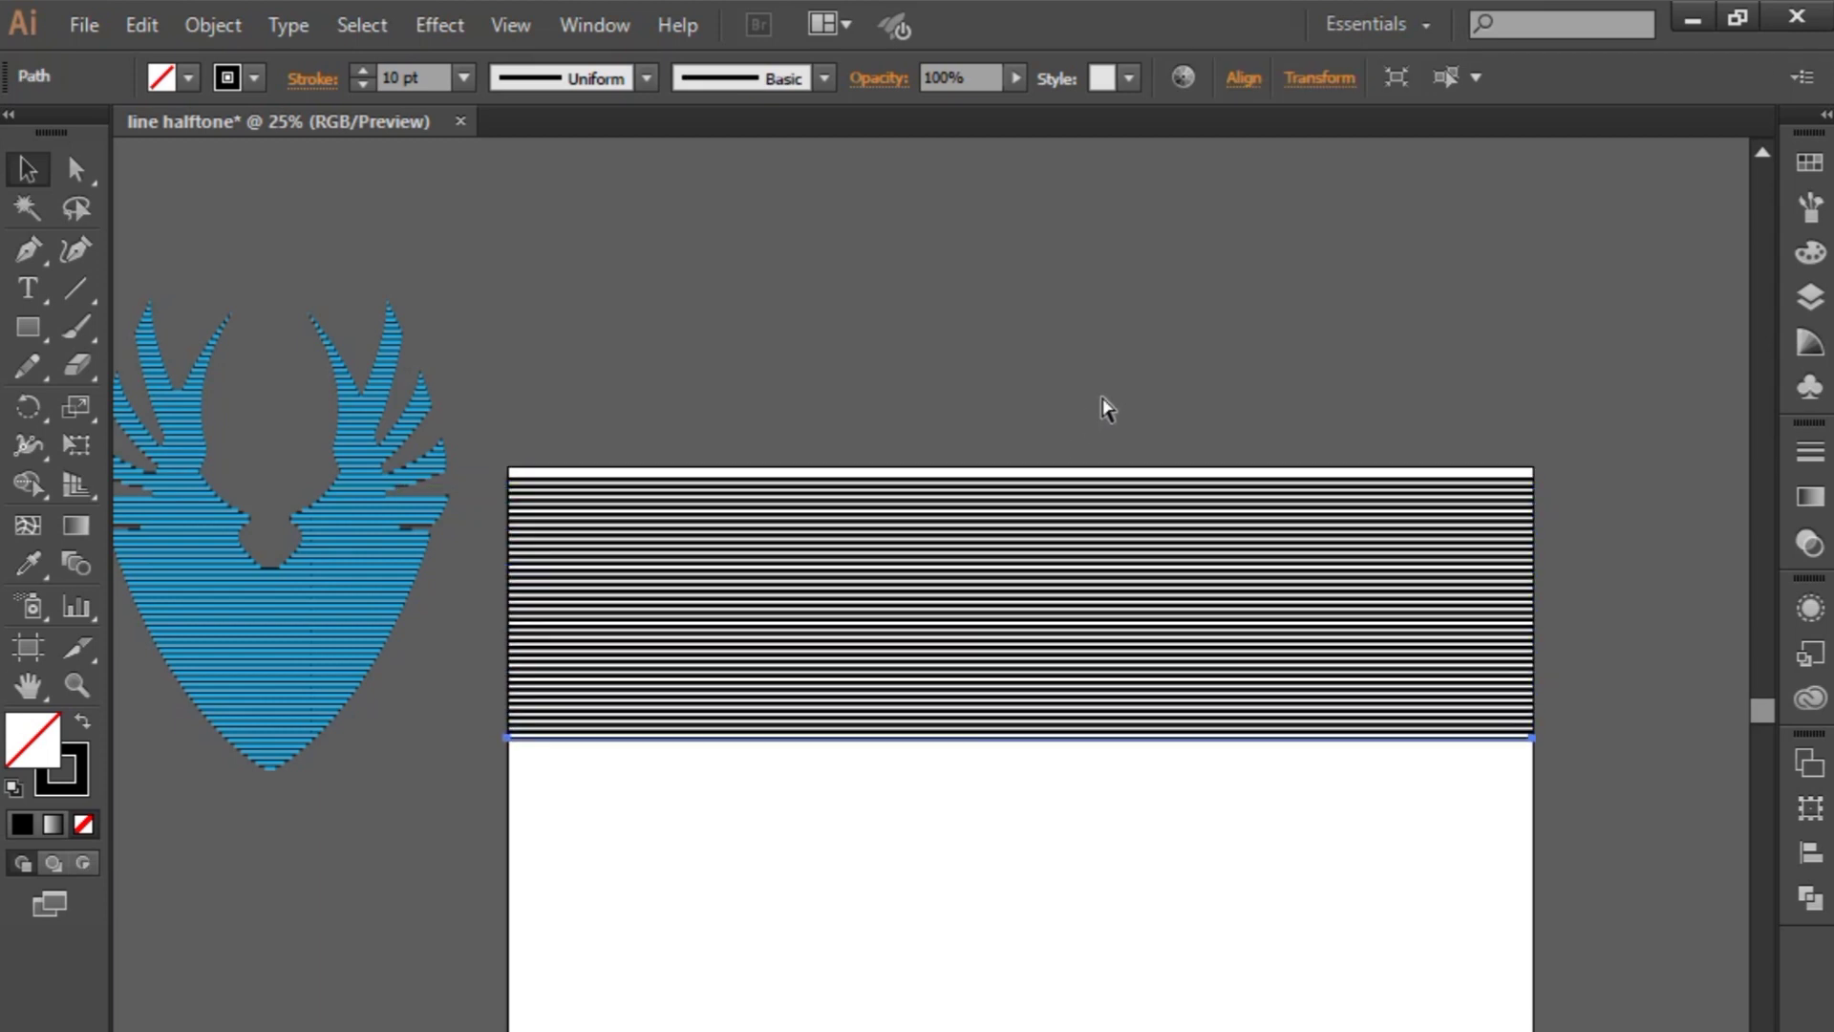
key("ctrl+d")
key("ctrl+d")
key("ctrl+d")
key("ctrl+d")
key("ctrl+d")
key("ctrl+d")
key("ctrl+d")
key("ctrl+d")
key("ctrl+d")
key("ctrl+d")
key("ctrl+d")
key("ctrl+d")
key("ctrl+d")
key("ctrl+d")
key("ctrl+d")
key("ctrl+d")
key("ctrl+d")
key("ctrl+d")
key("ctrl+d")
key("ctrl+d")
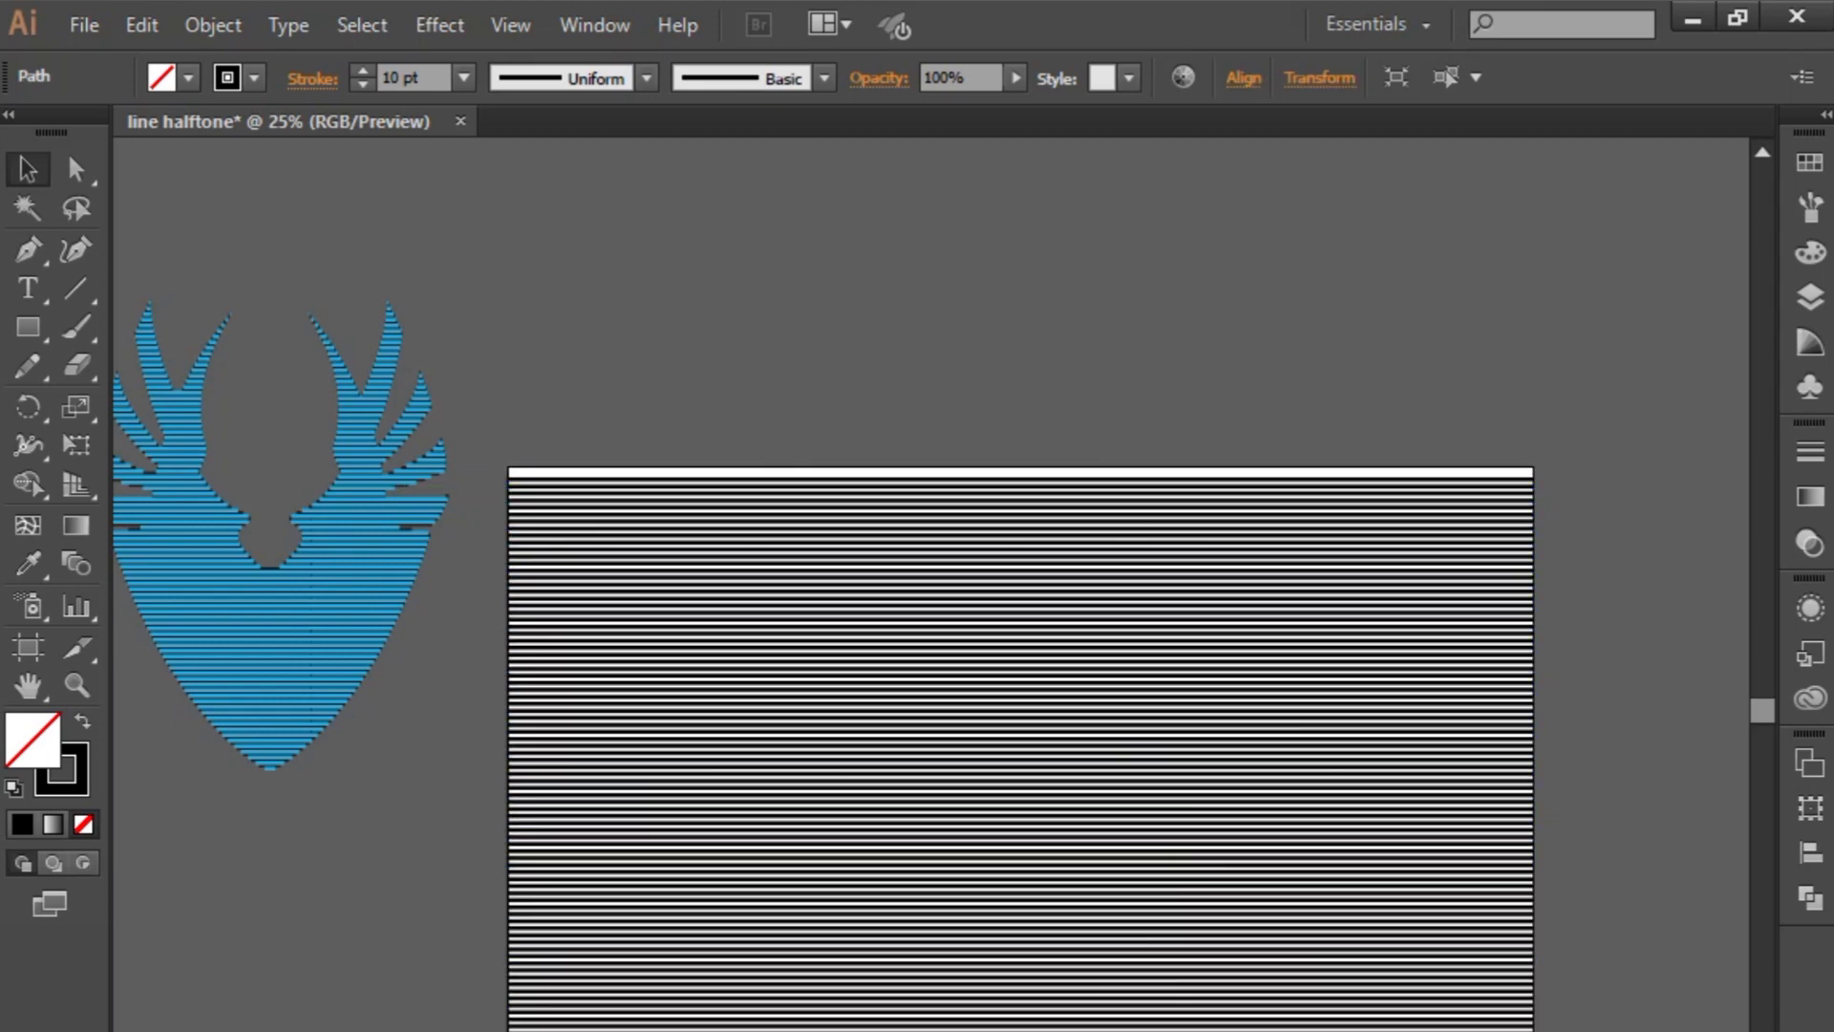
- Shift the set of black lines up to the artboard's upper edge and check how it fits the lower edge
key("ctrl+a")
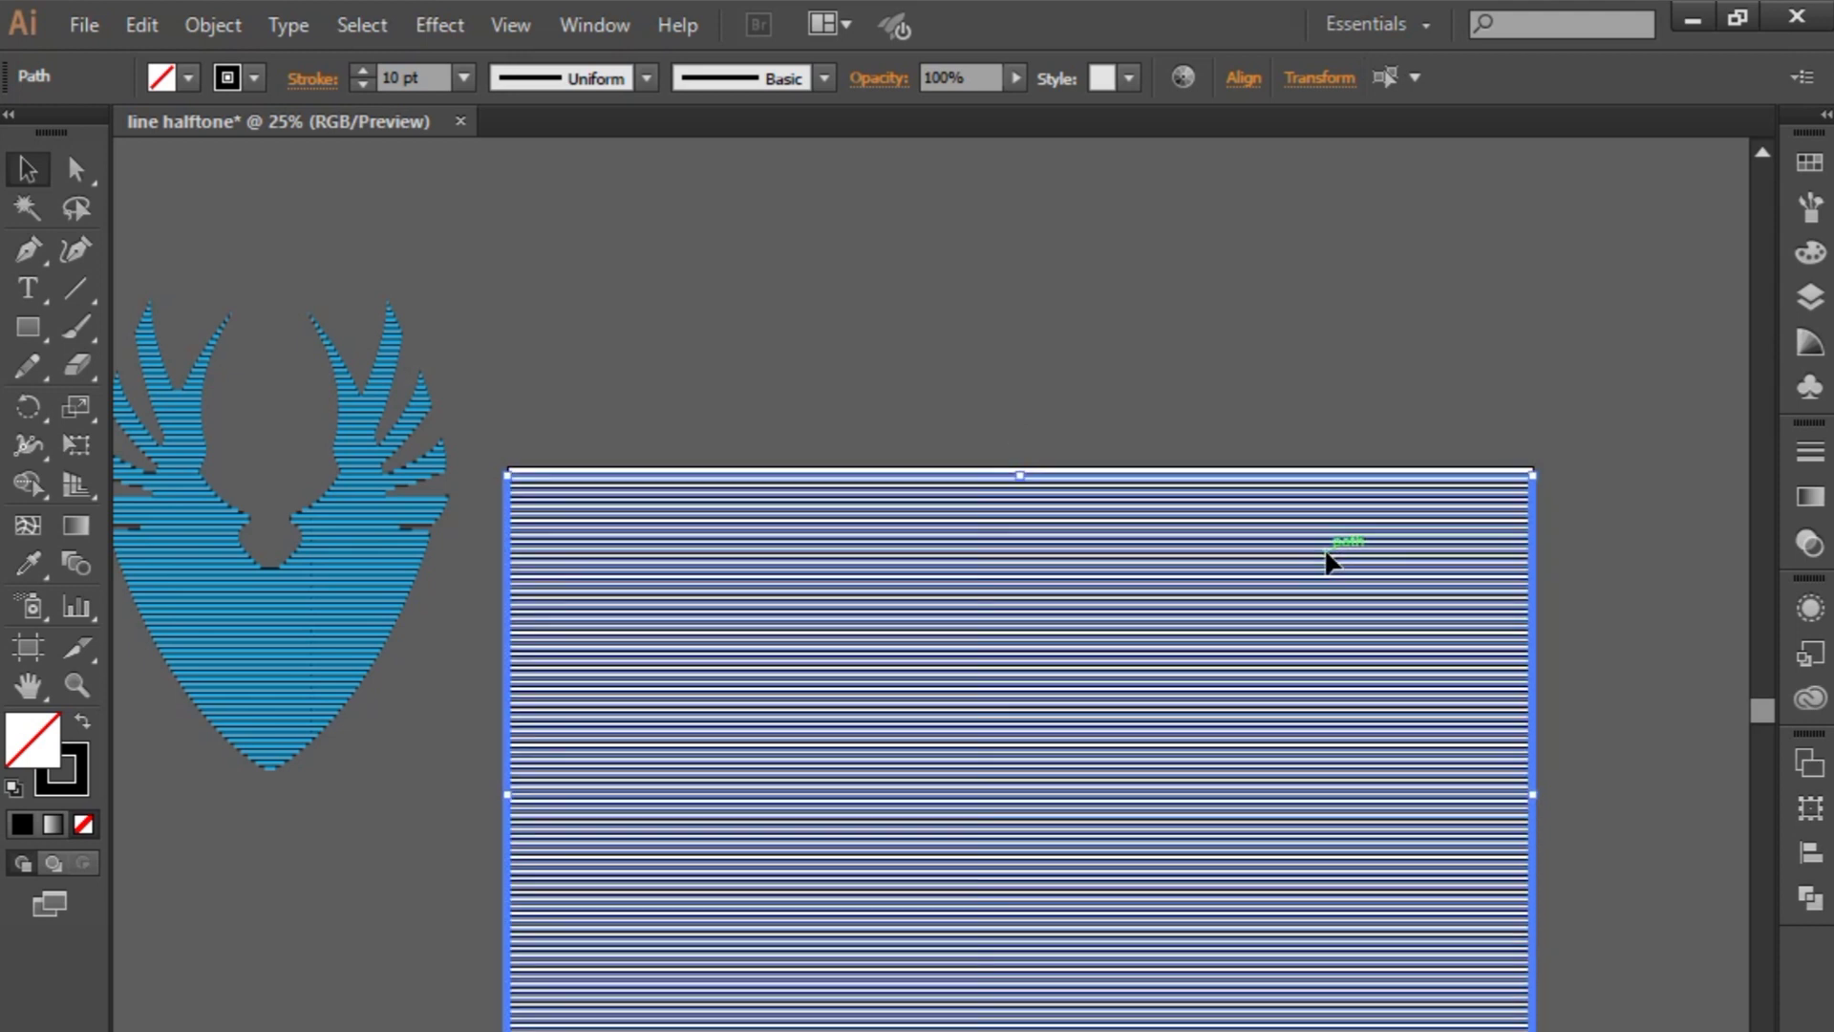
key("ctrl+shift+a")
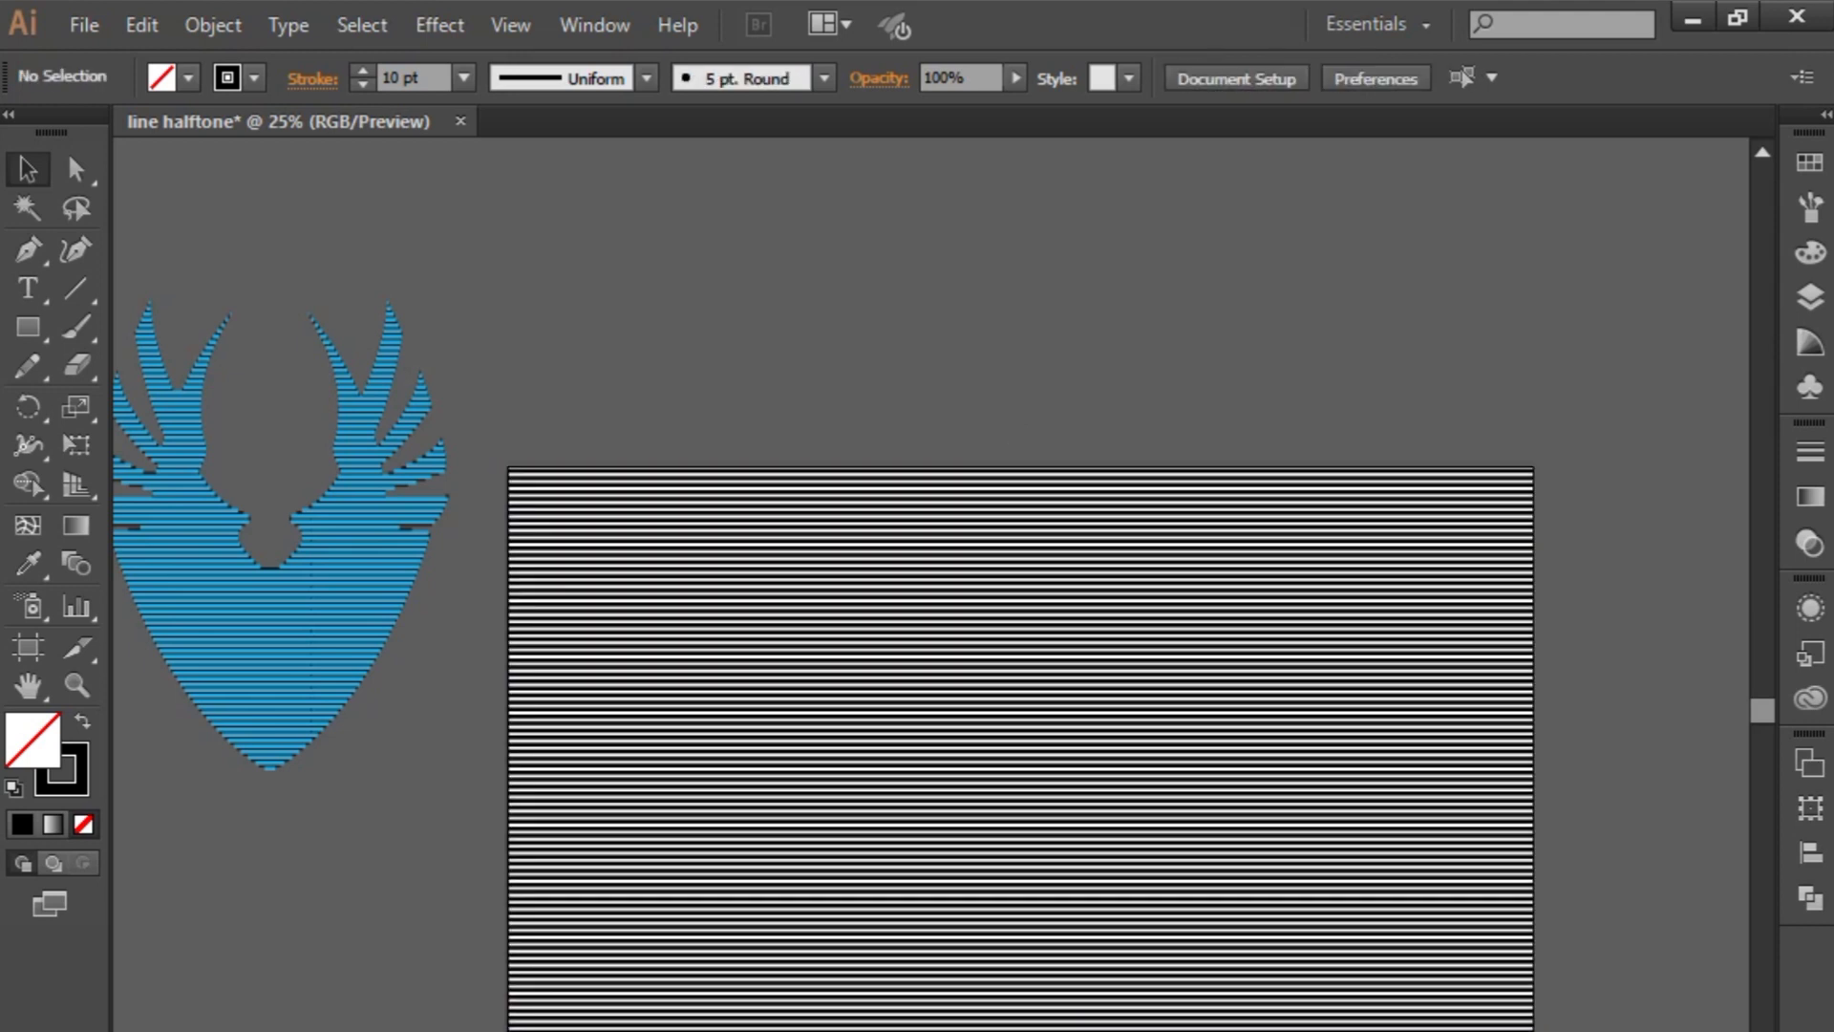
key("ctrl+plus")
key("ctrl+plus")
key("ctrl+plus")
left_click_drag(841, 889, 1442, 442)
left_click(523, 632)
key("ctrl+shift+a")
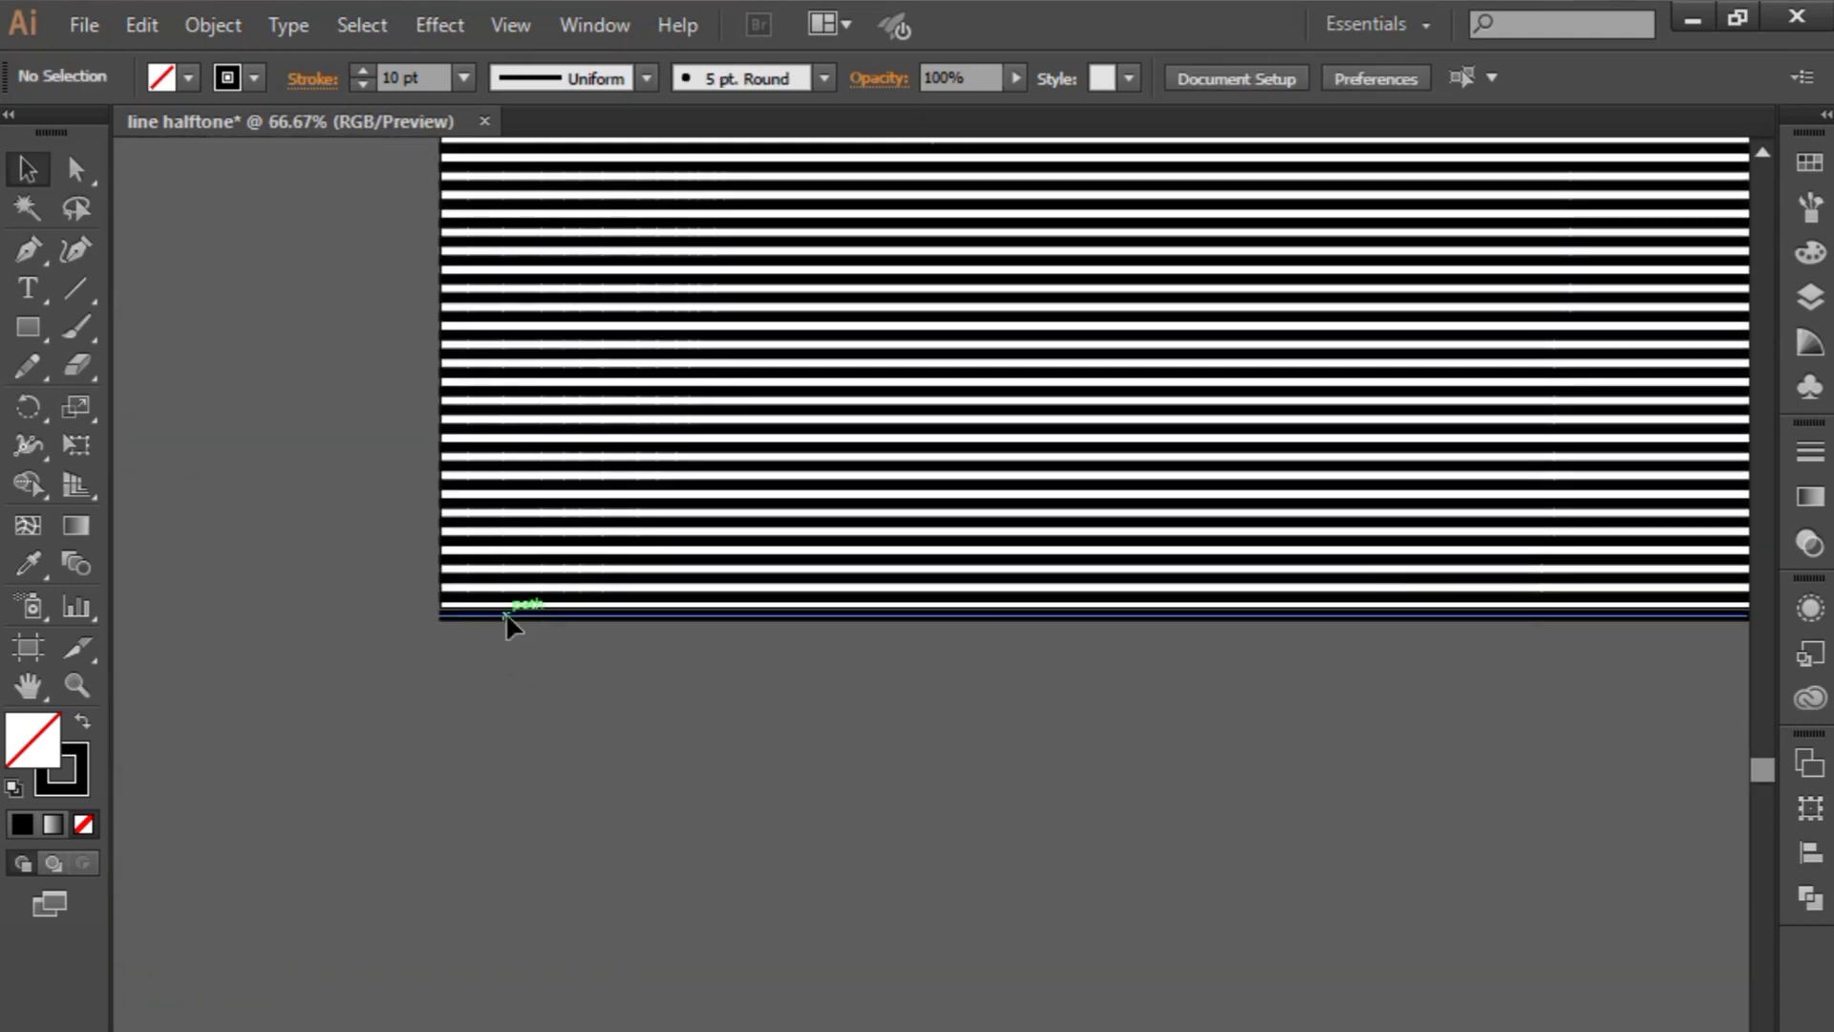
- Move the striped emblem from the pasteboard back onto the lined artboard and deselect it
key("ctrl+minus")
key("ctrl+minus")
key("ctrl+minus")
key("ctrl+minus")
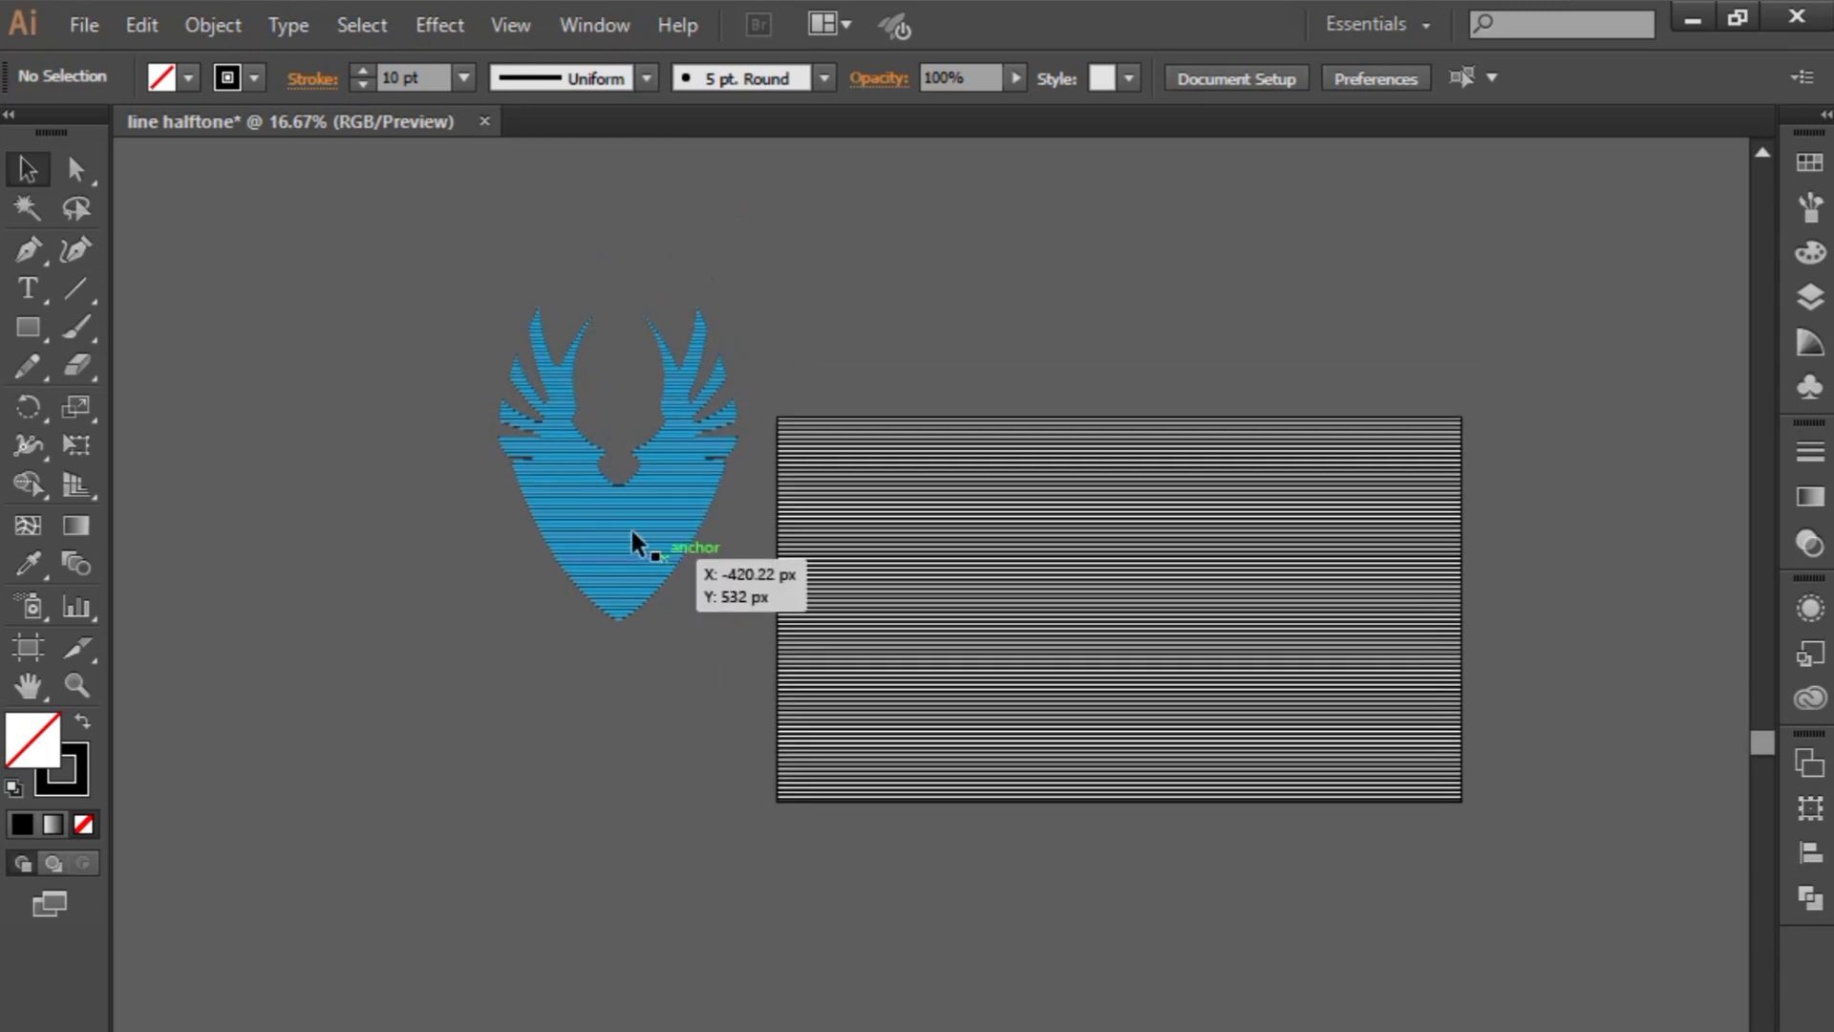
left_click_drag(639, 544, 1079, 693)
key("ctrl+shift+a")
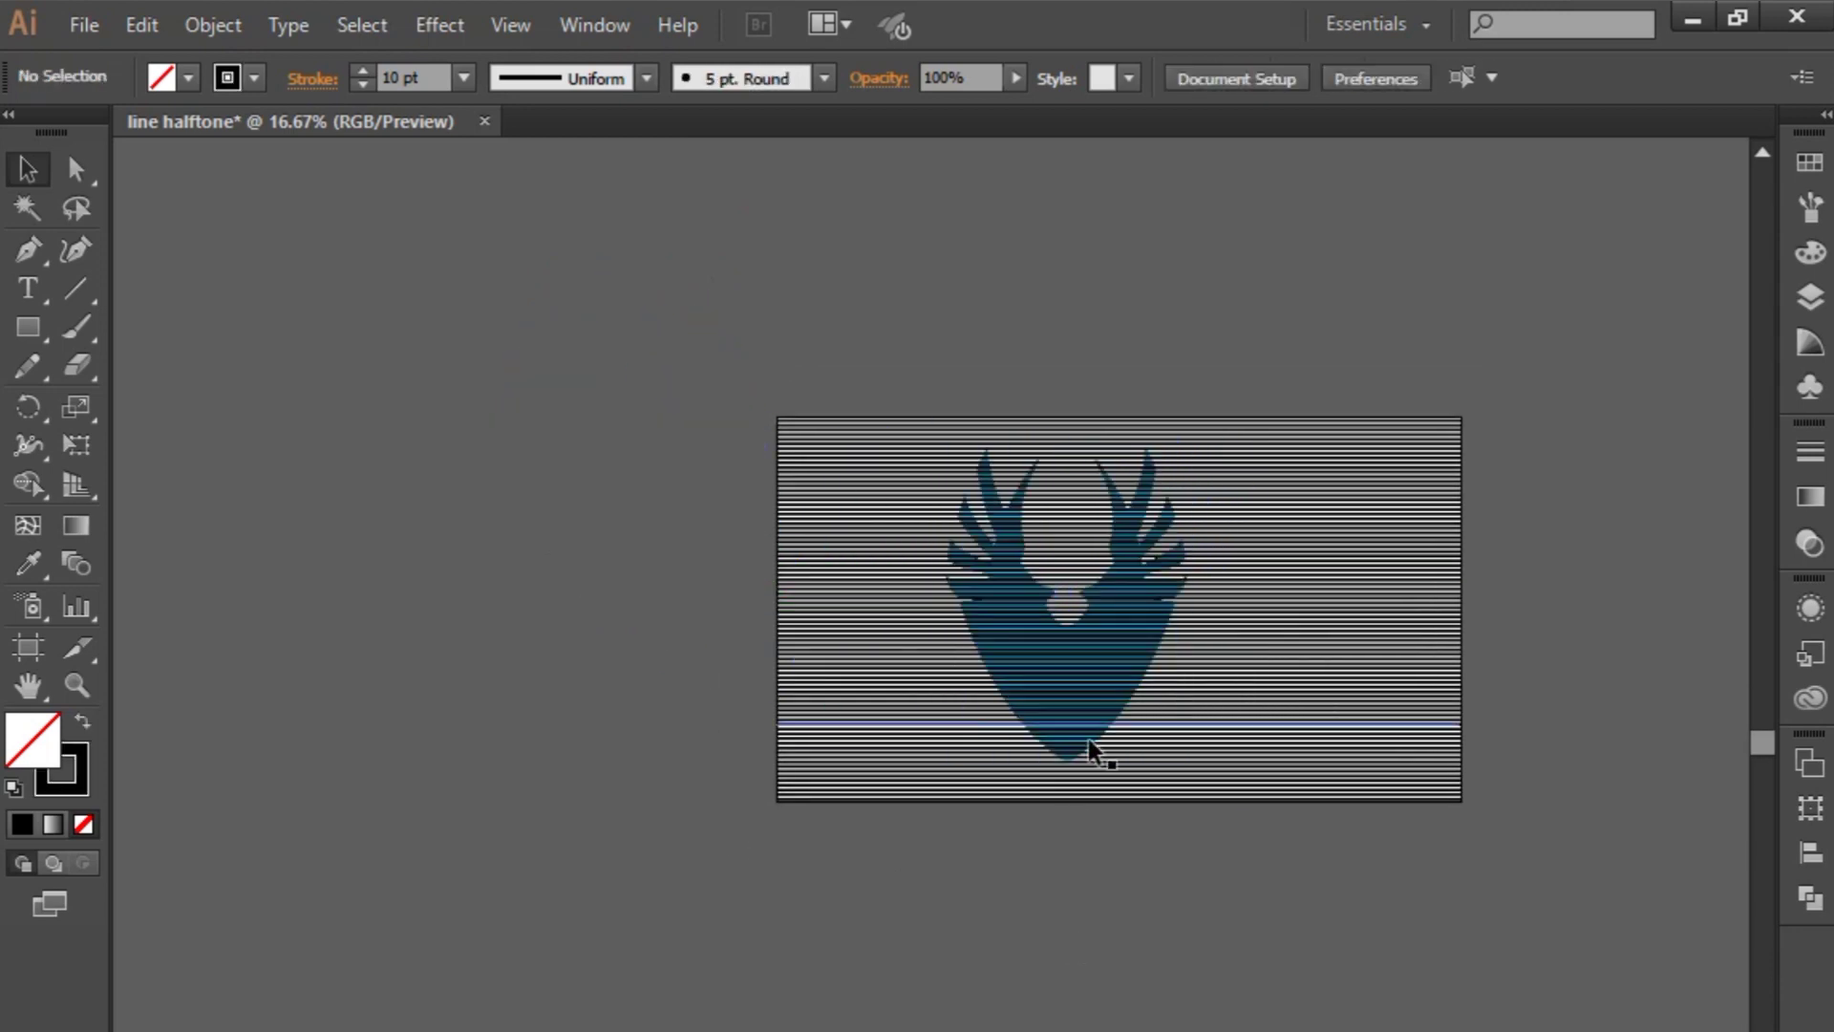
- Group the black background lines and send the group to the back, behind the emblem
left_click_drag(1298, 807, 1309, 398)
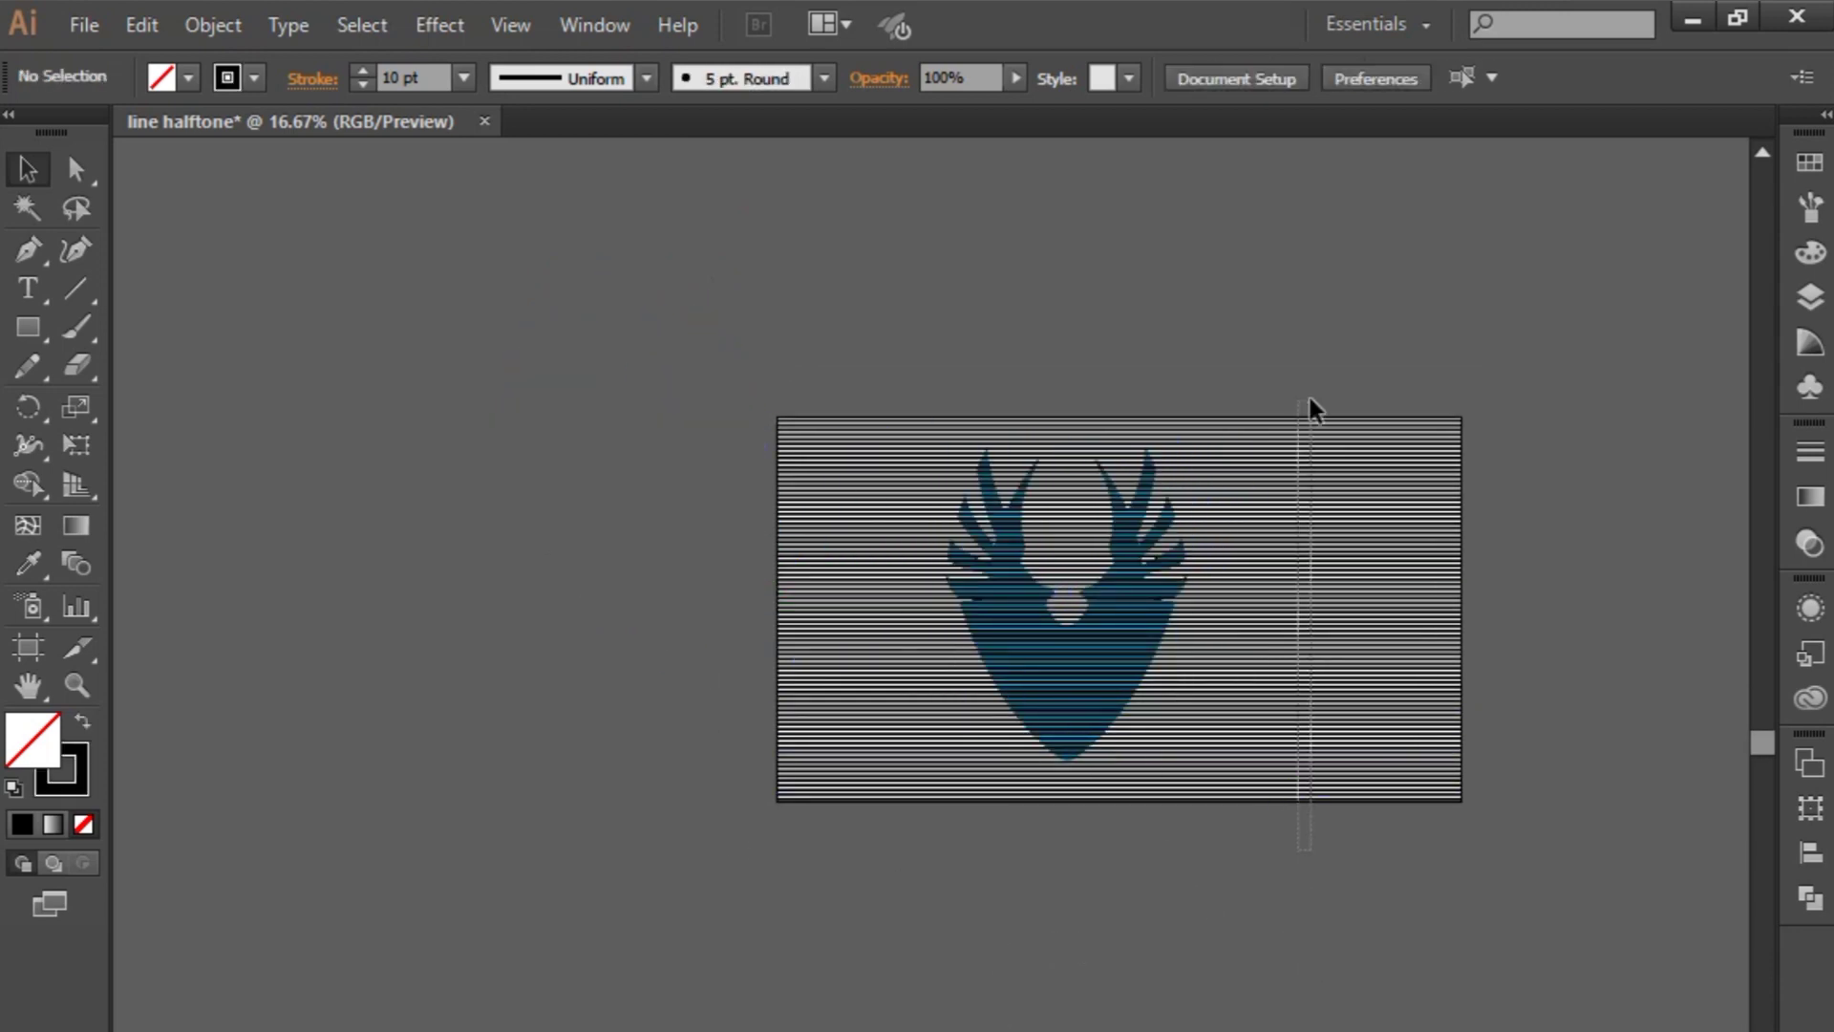
right_click(1311, 468)
left_click(1407, 621)
right_click(1302, 564)
mouse_move(1352, 833)
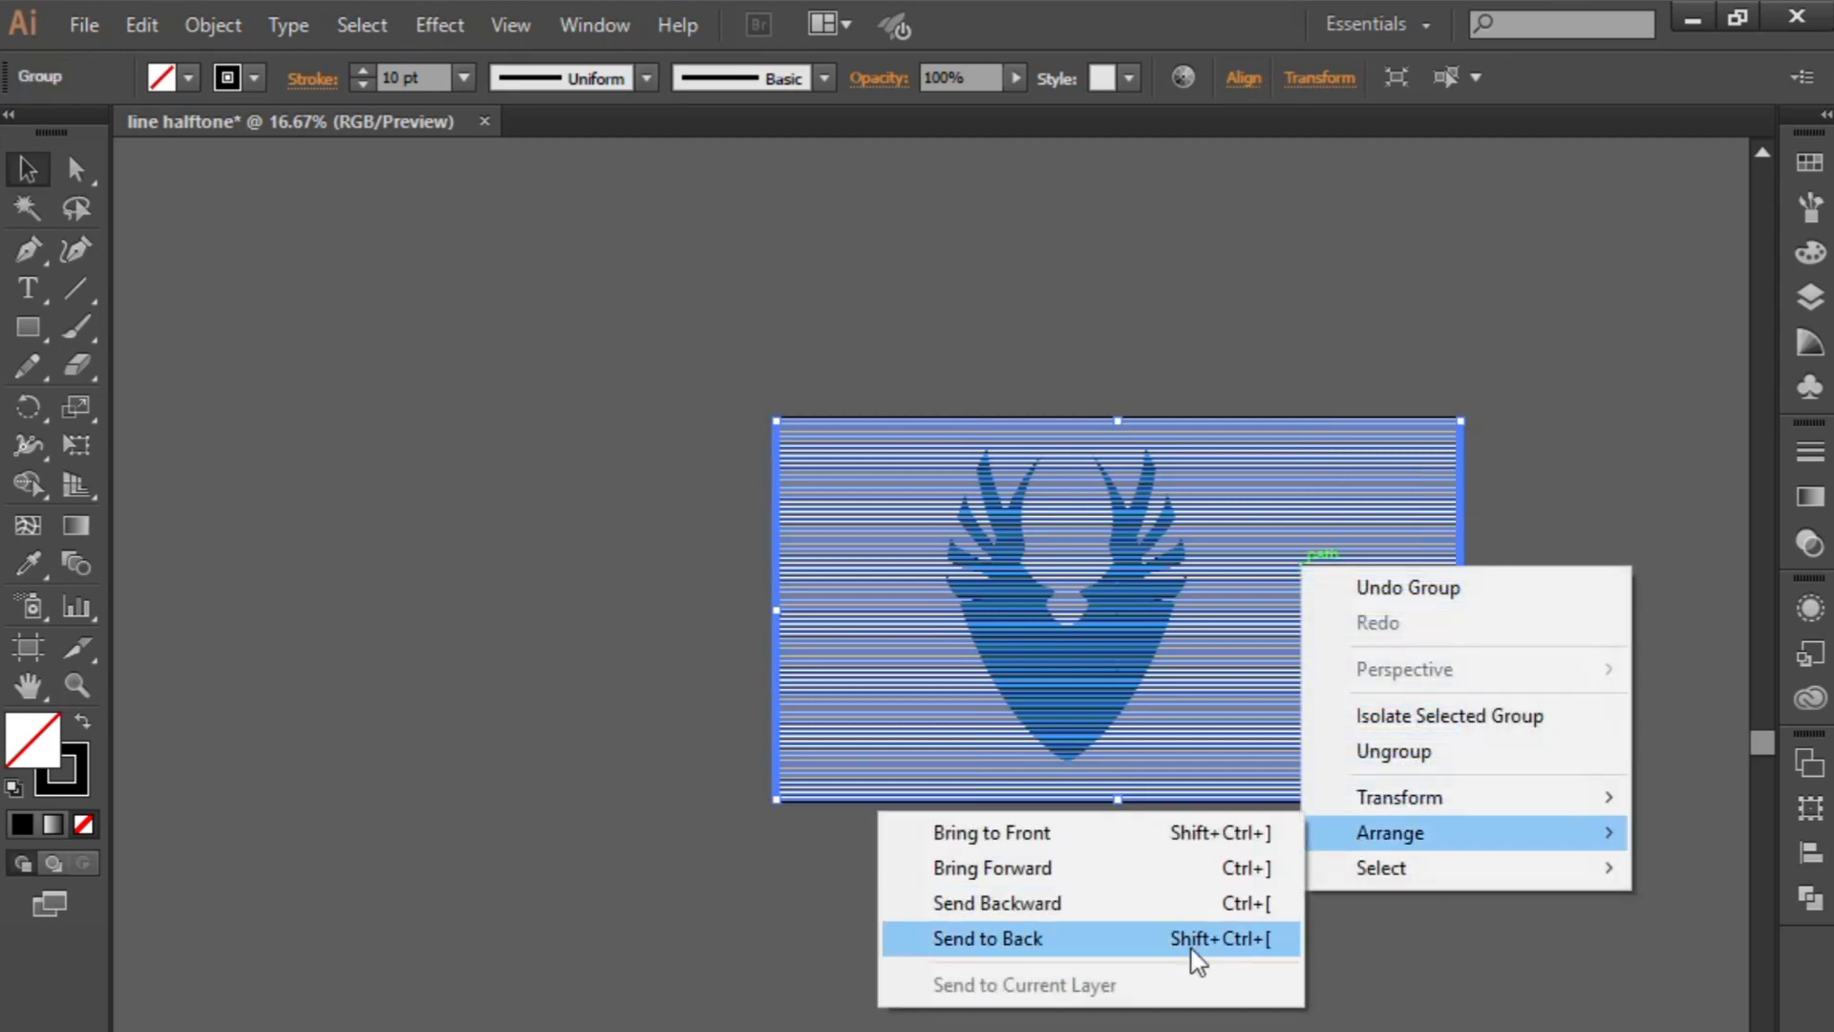
left_click(1191, 958)
key("ctrl+shift+a")
- Move the emblem toward the artboard's left side and give it a dark green fill (00453C)
left_click_drag(1011, 722, 911, 722)
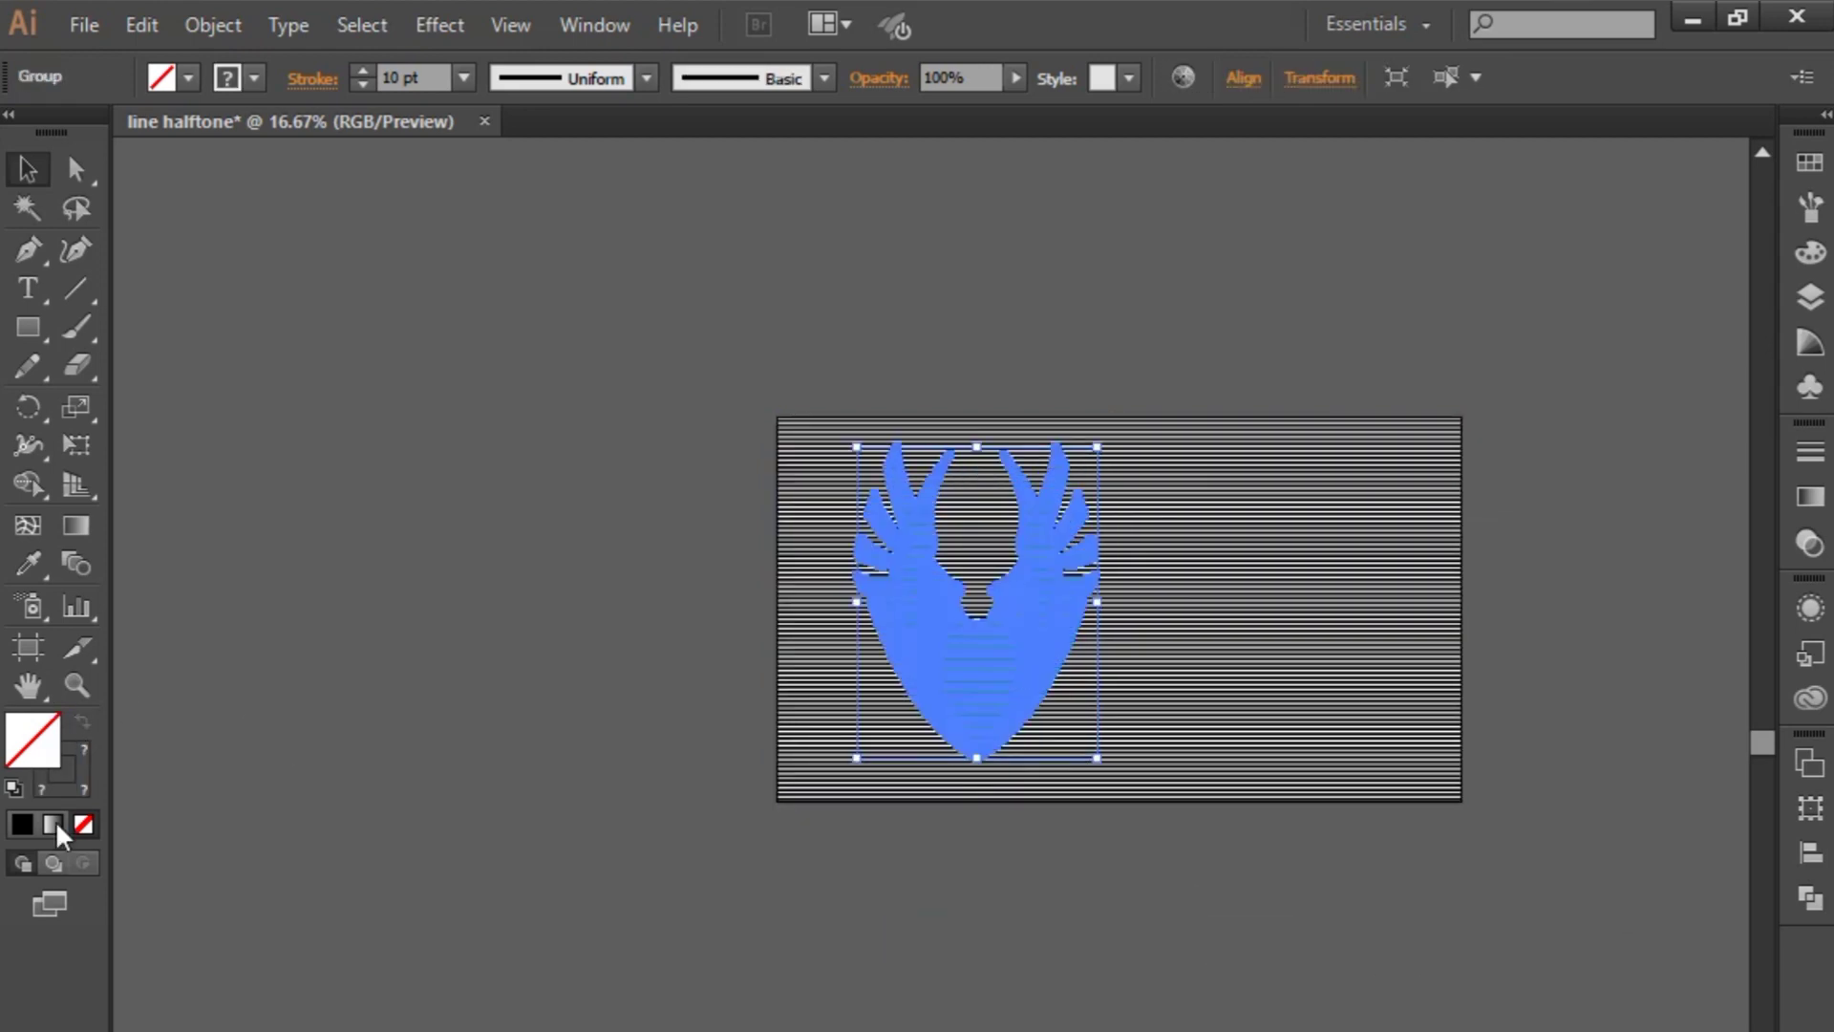
left_click(22, 824)
left_click(1540, 387)
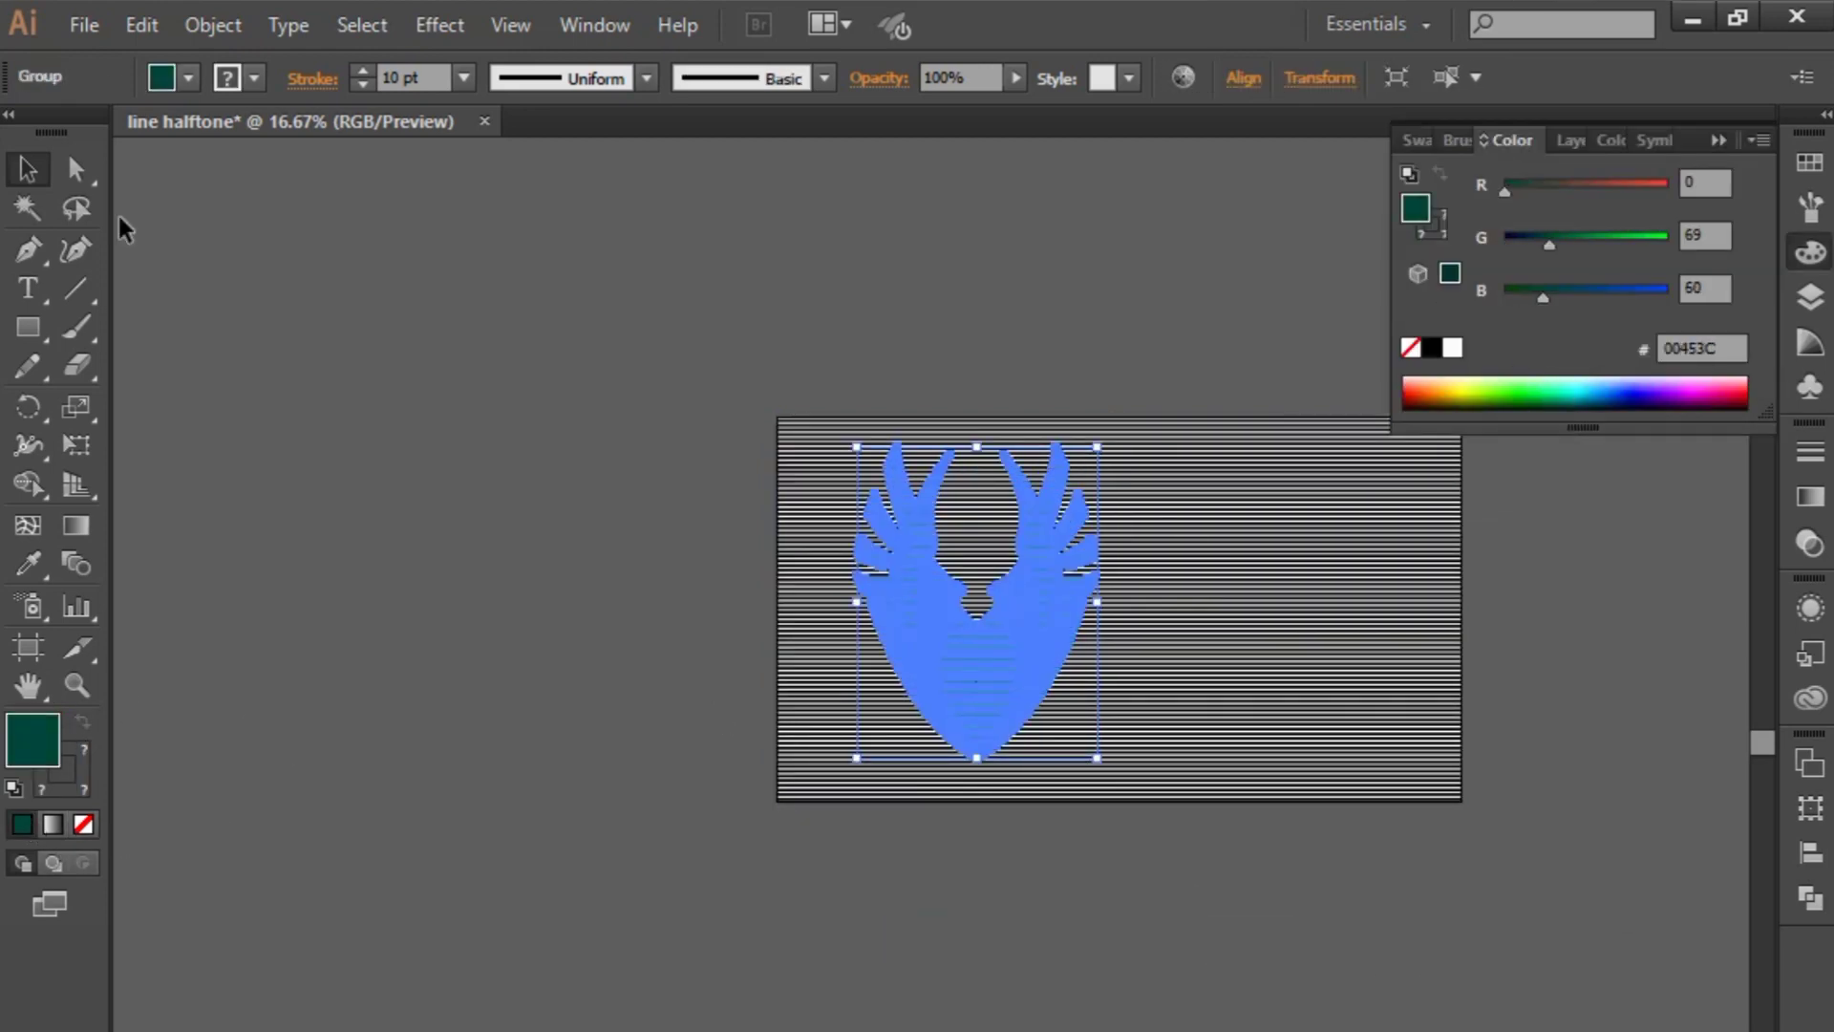
- Isolate the emblem's blue line group and give it no fill and a bright green stroke (00E74F)
key("ctrl+shift+a")
left_click(932, 623)
double_click(932, 623)
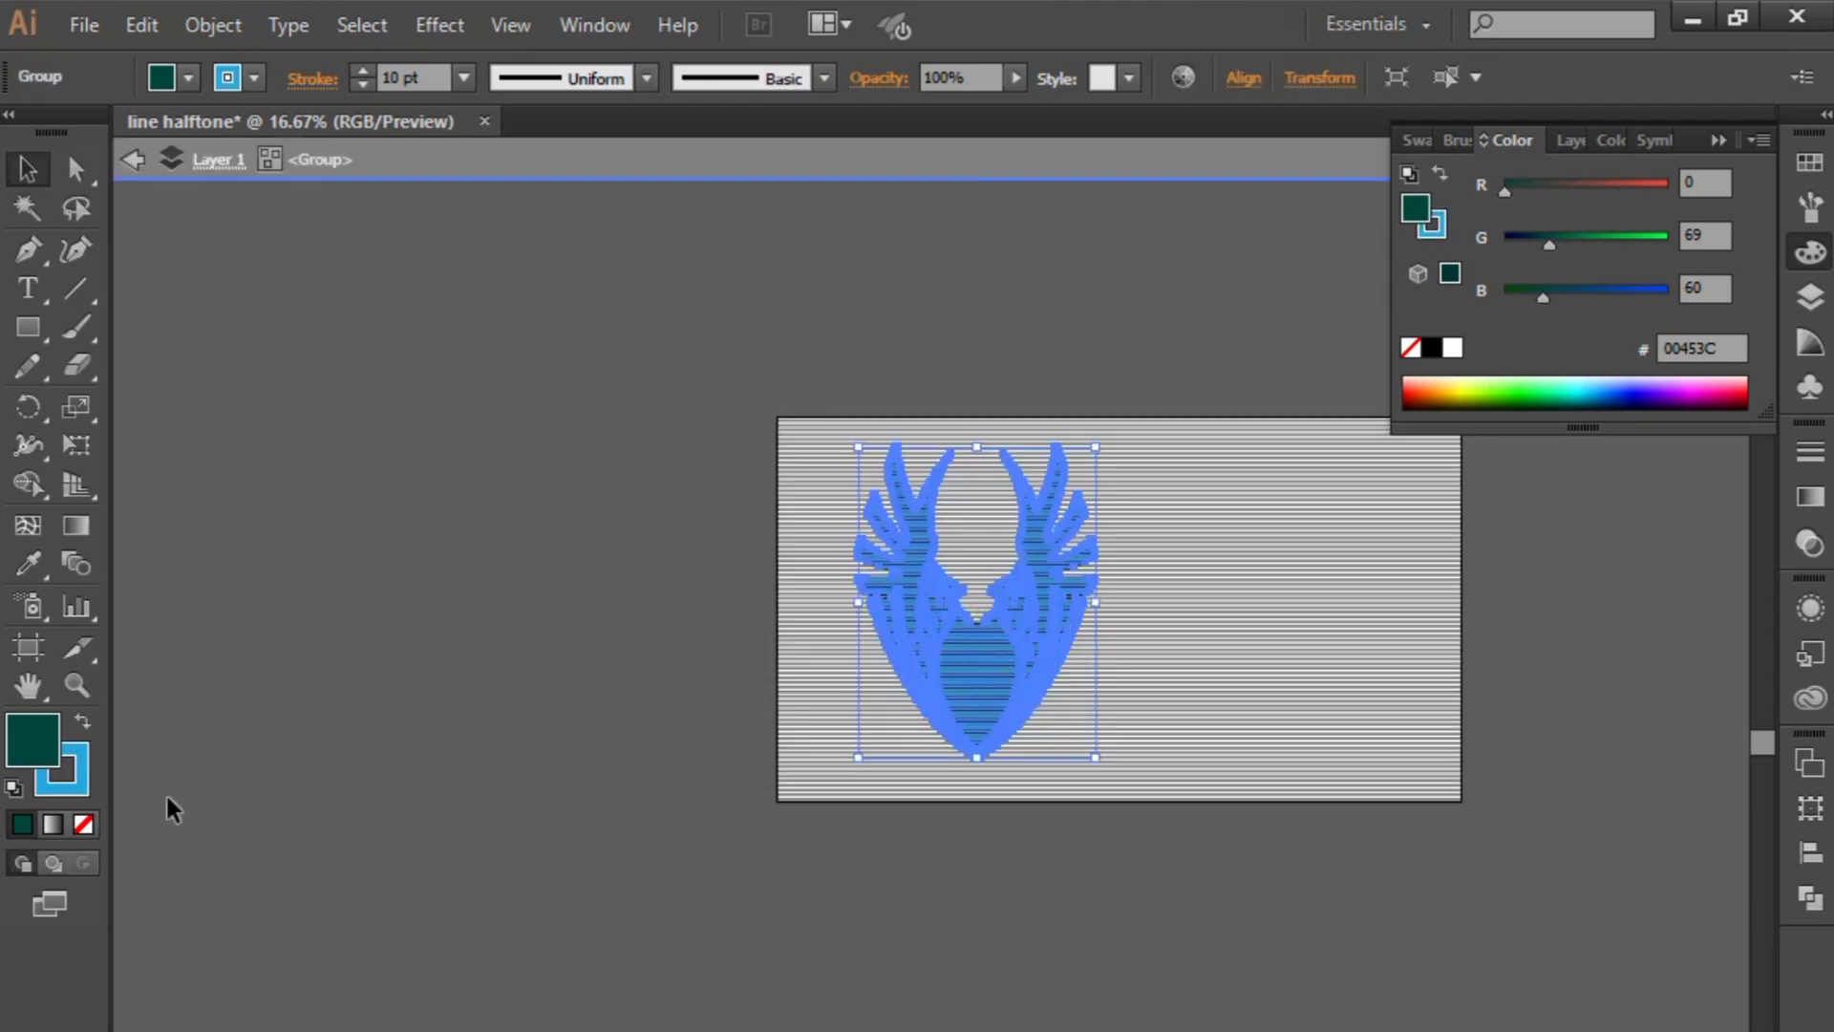
left_click(80, 738)
left_click(76, 791)
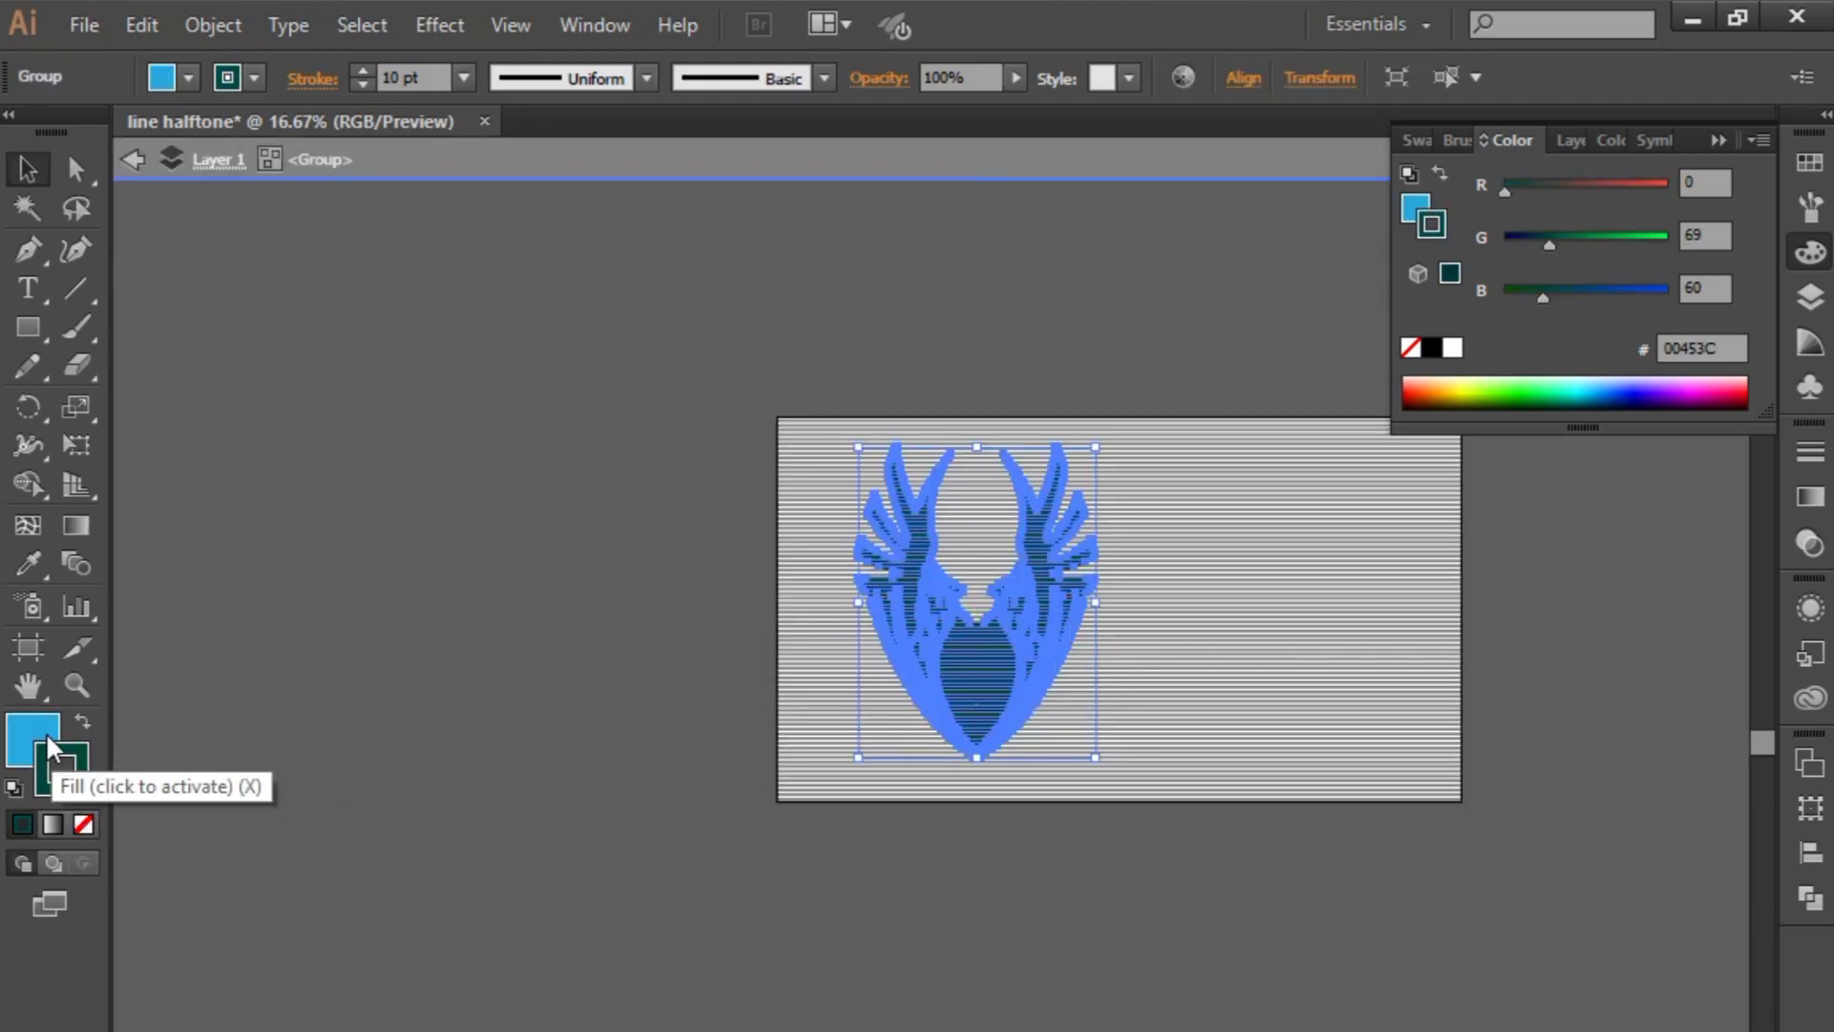
left_click(46, 732)
left_click(83, 822)
left_click(78, 774)
left_click_drag(1514, 387, 1525, 389)
double_click(307, 294)
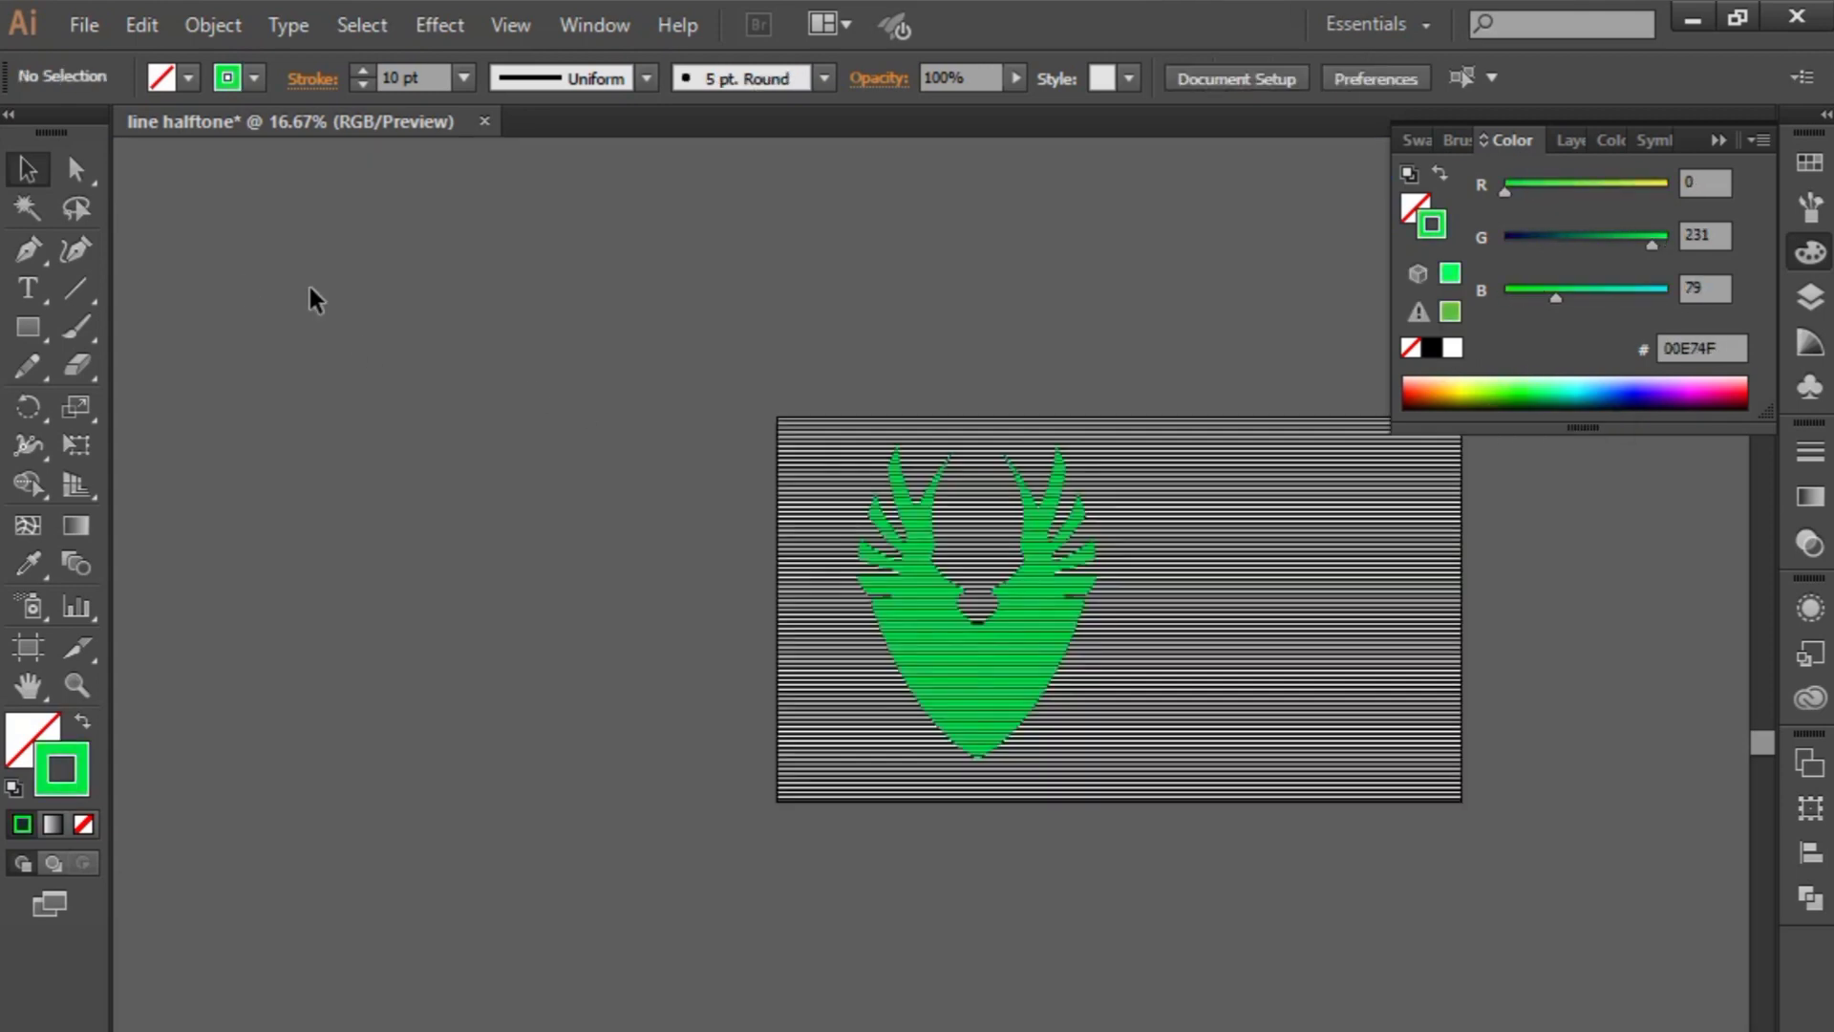
- Apply the lens-shaped variable width profile, tapered at both ends, to the emblem's green lines in isolation
left_click(987, 633)
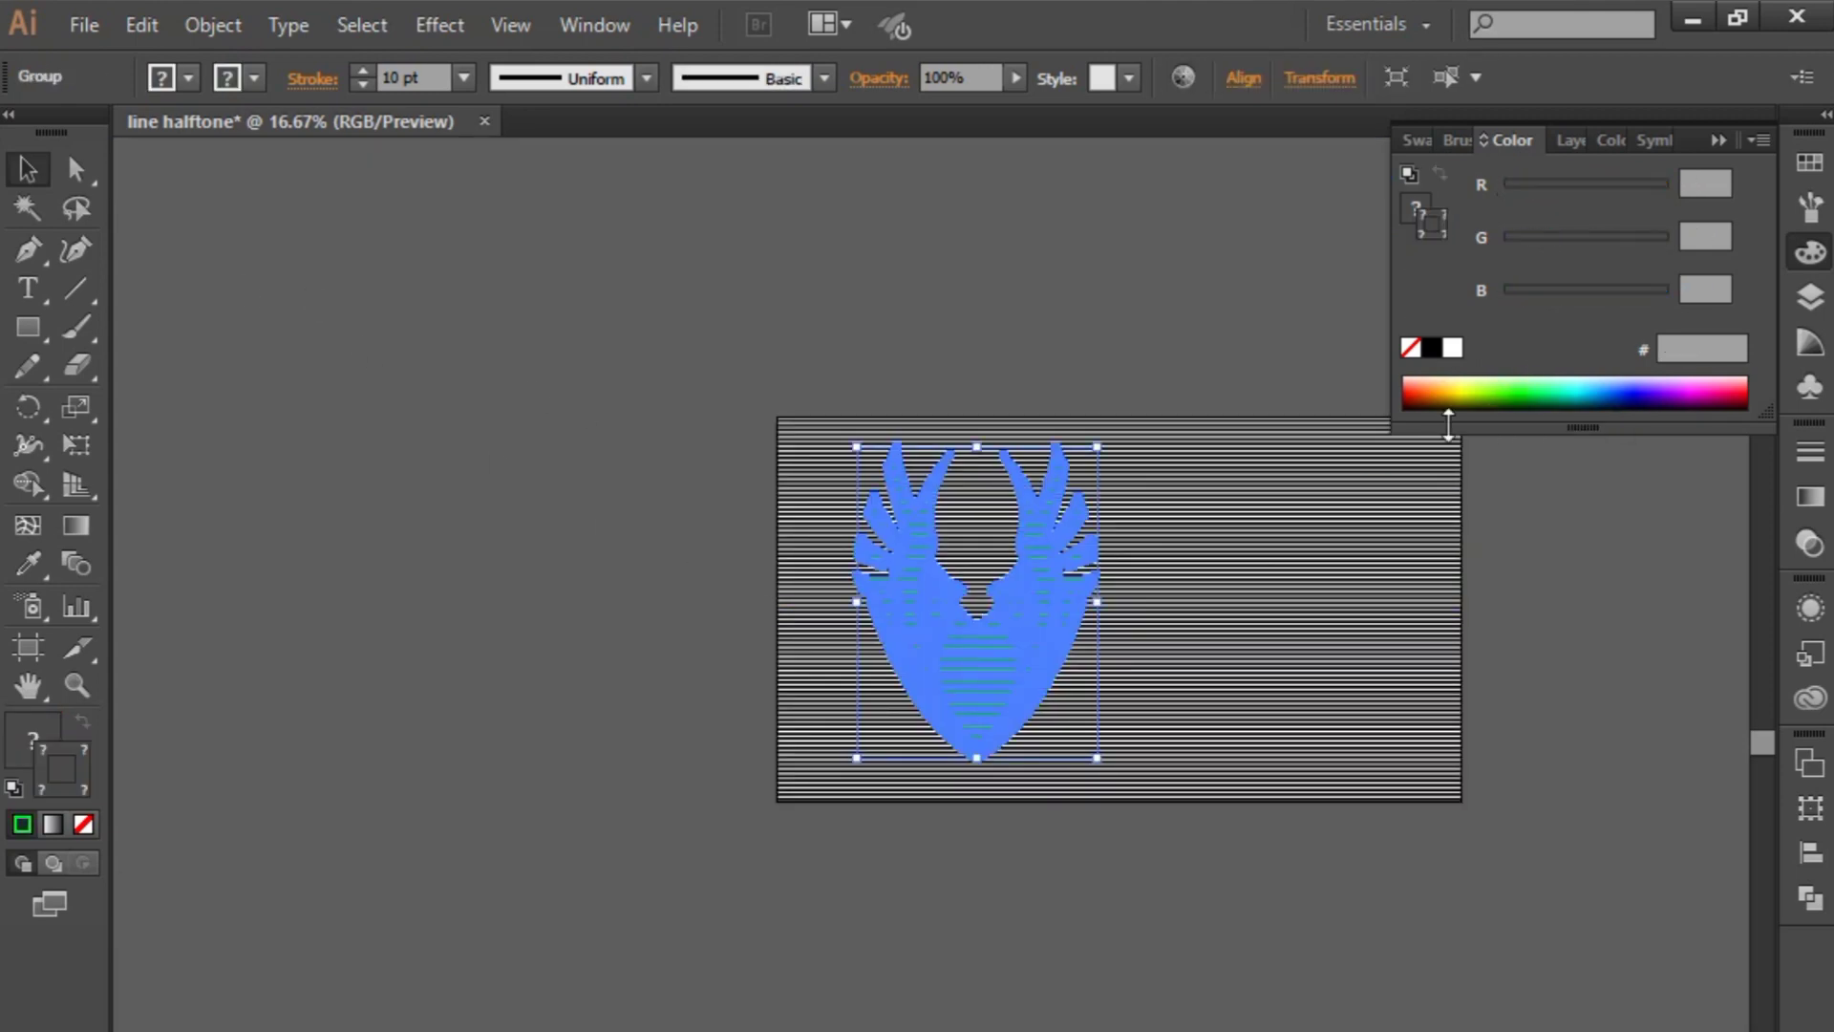
double_click(1011, 630)
left_click(1011, 645)
left_click(465, 76)
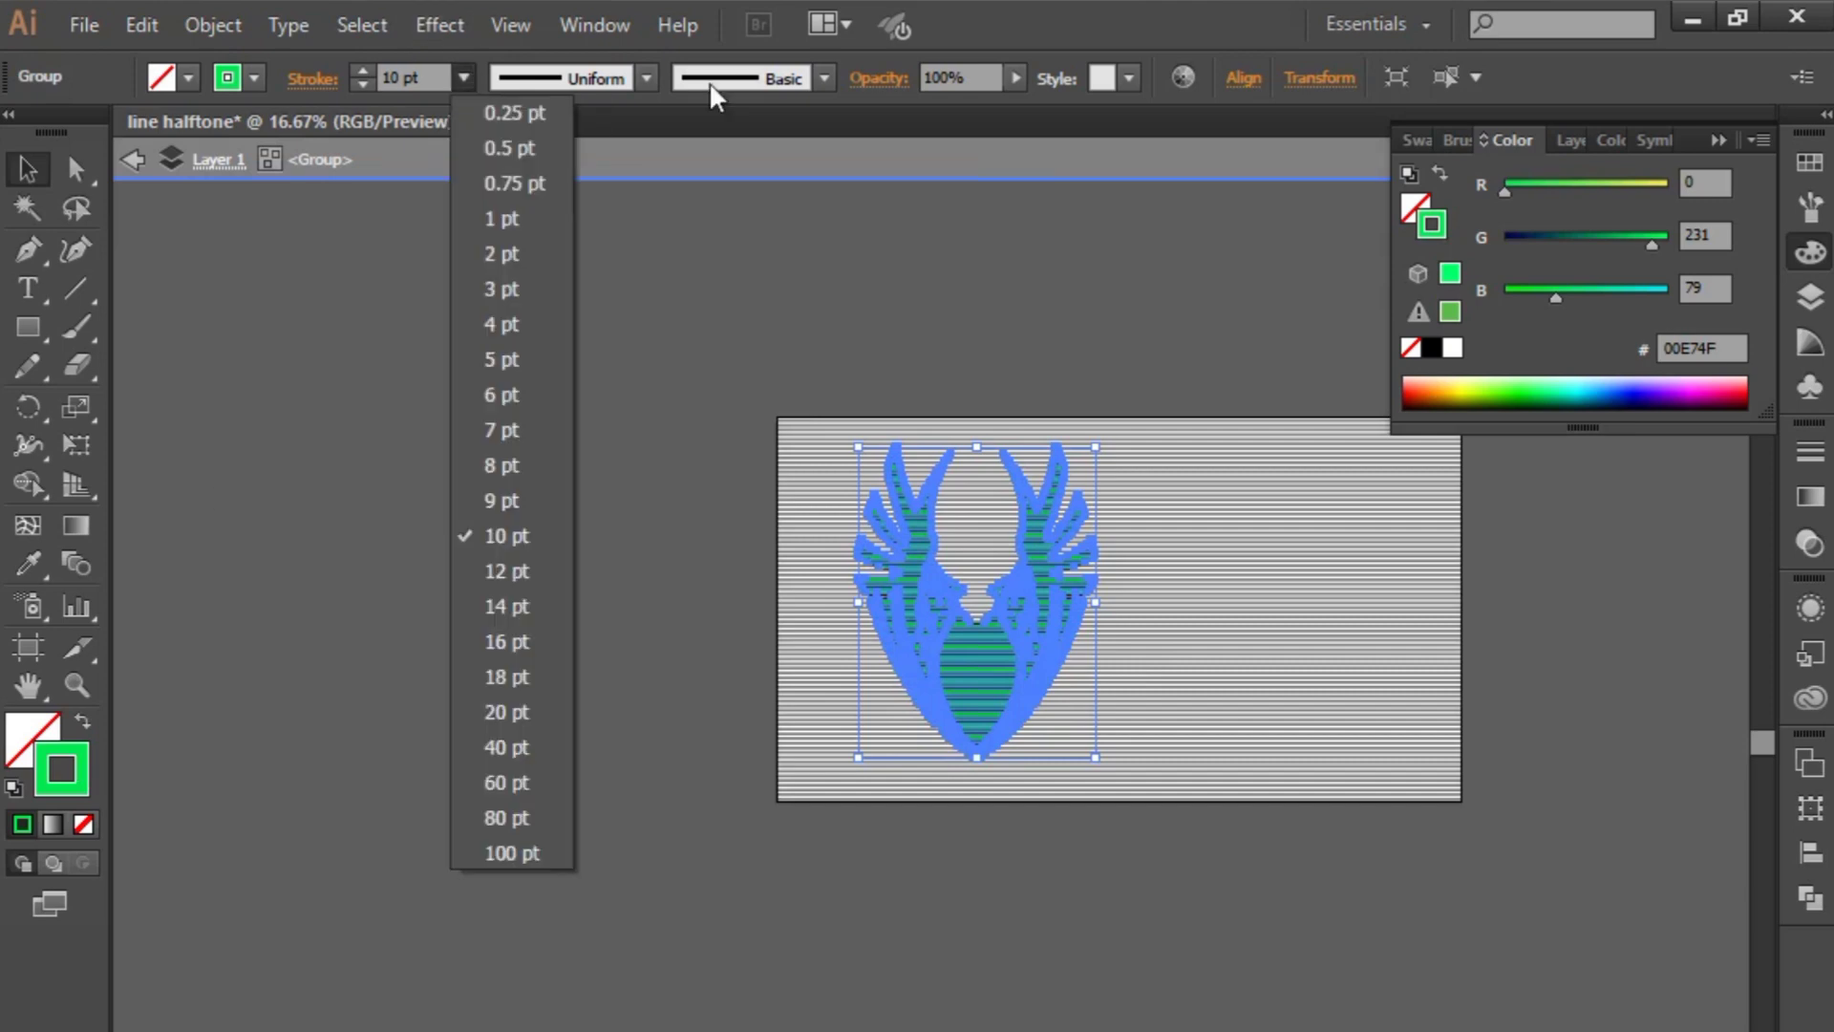
left_click(647, 77)
left_click(647, 77)
left_click(602, 176)
left_click(885, 639)
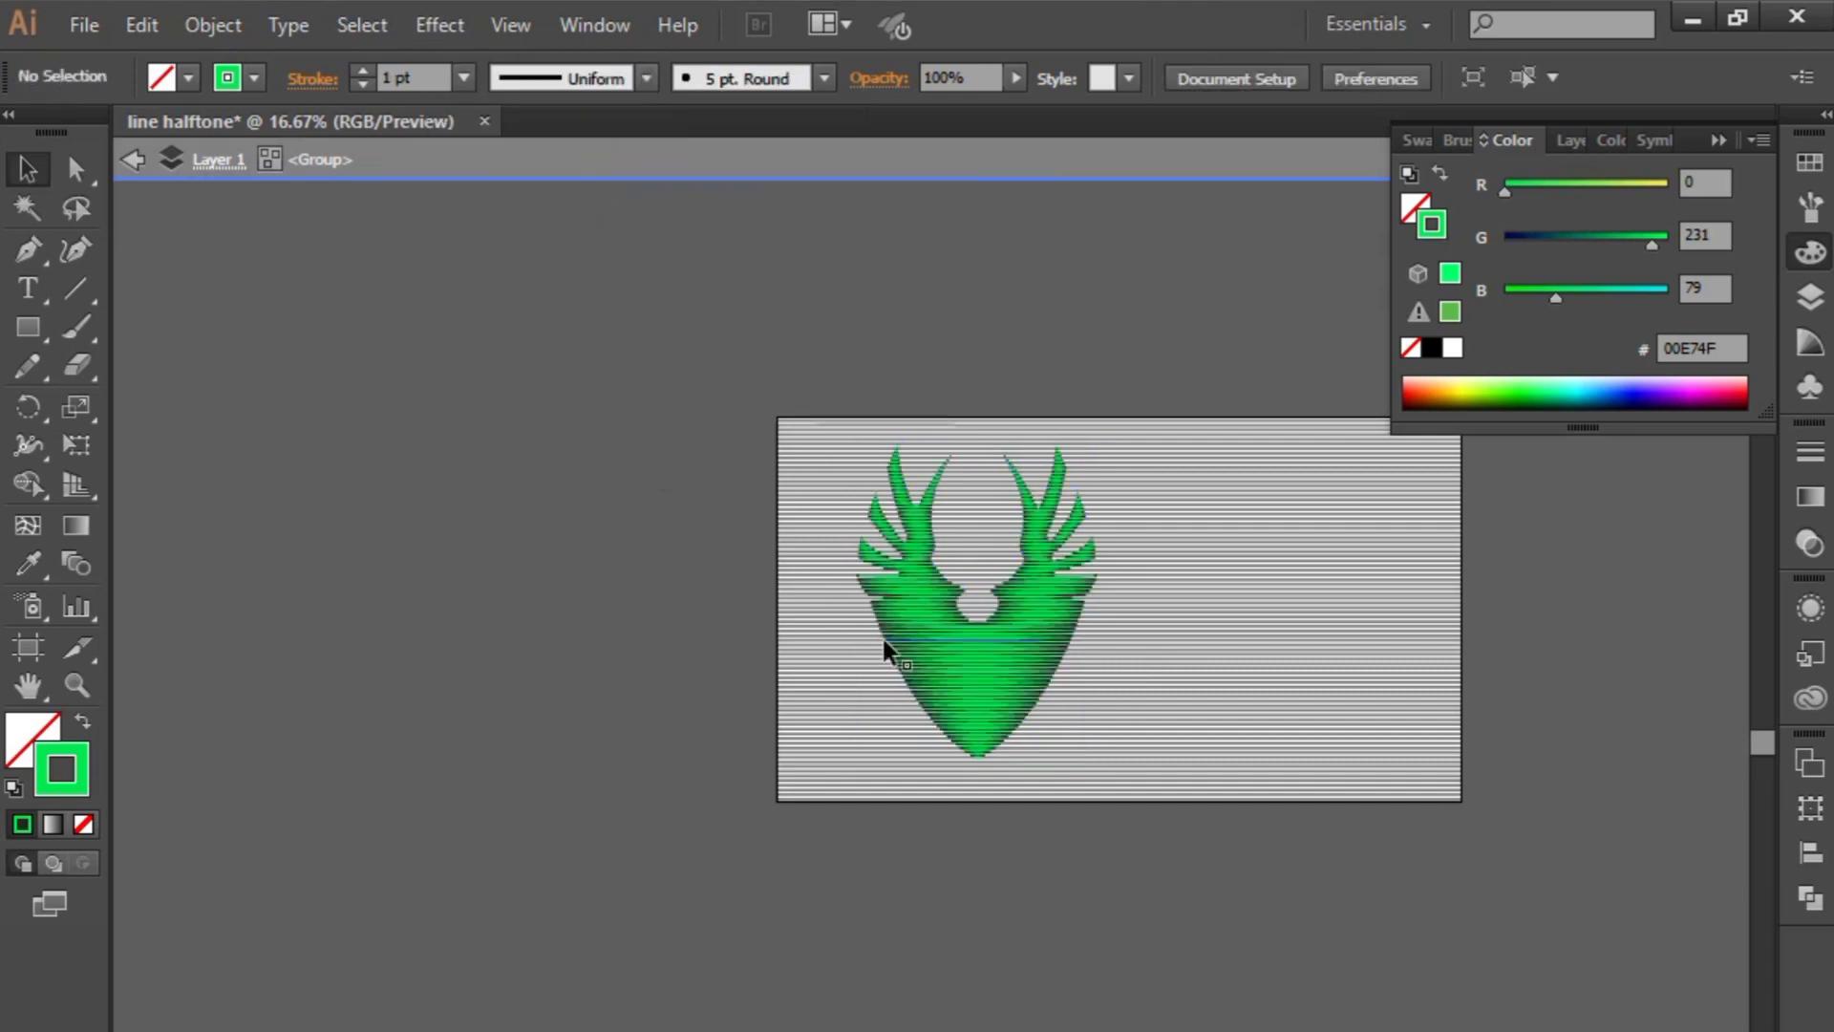
- Set the stroke weight of the emblem's tapered green lines to 12 pt
scroll(1026, 646, "up", 3)
left_click_drag(1091, 838, 993, 982)
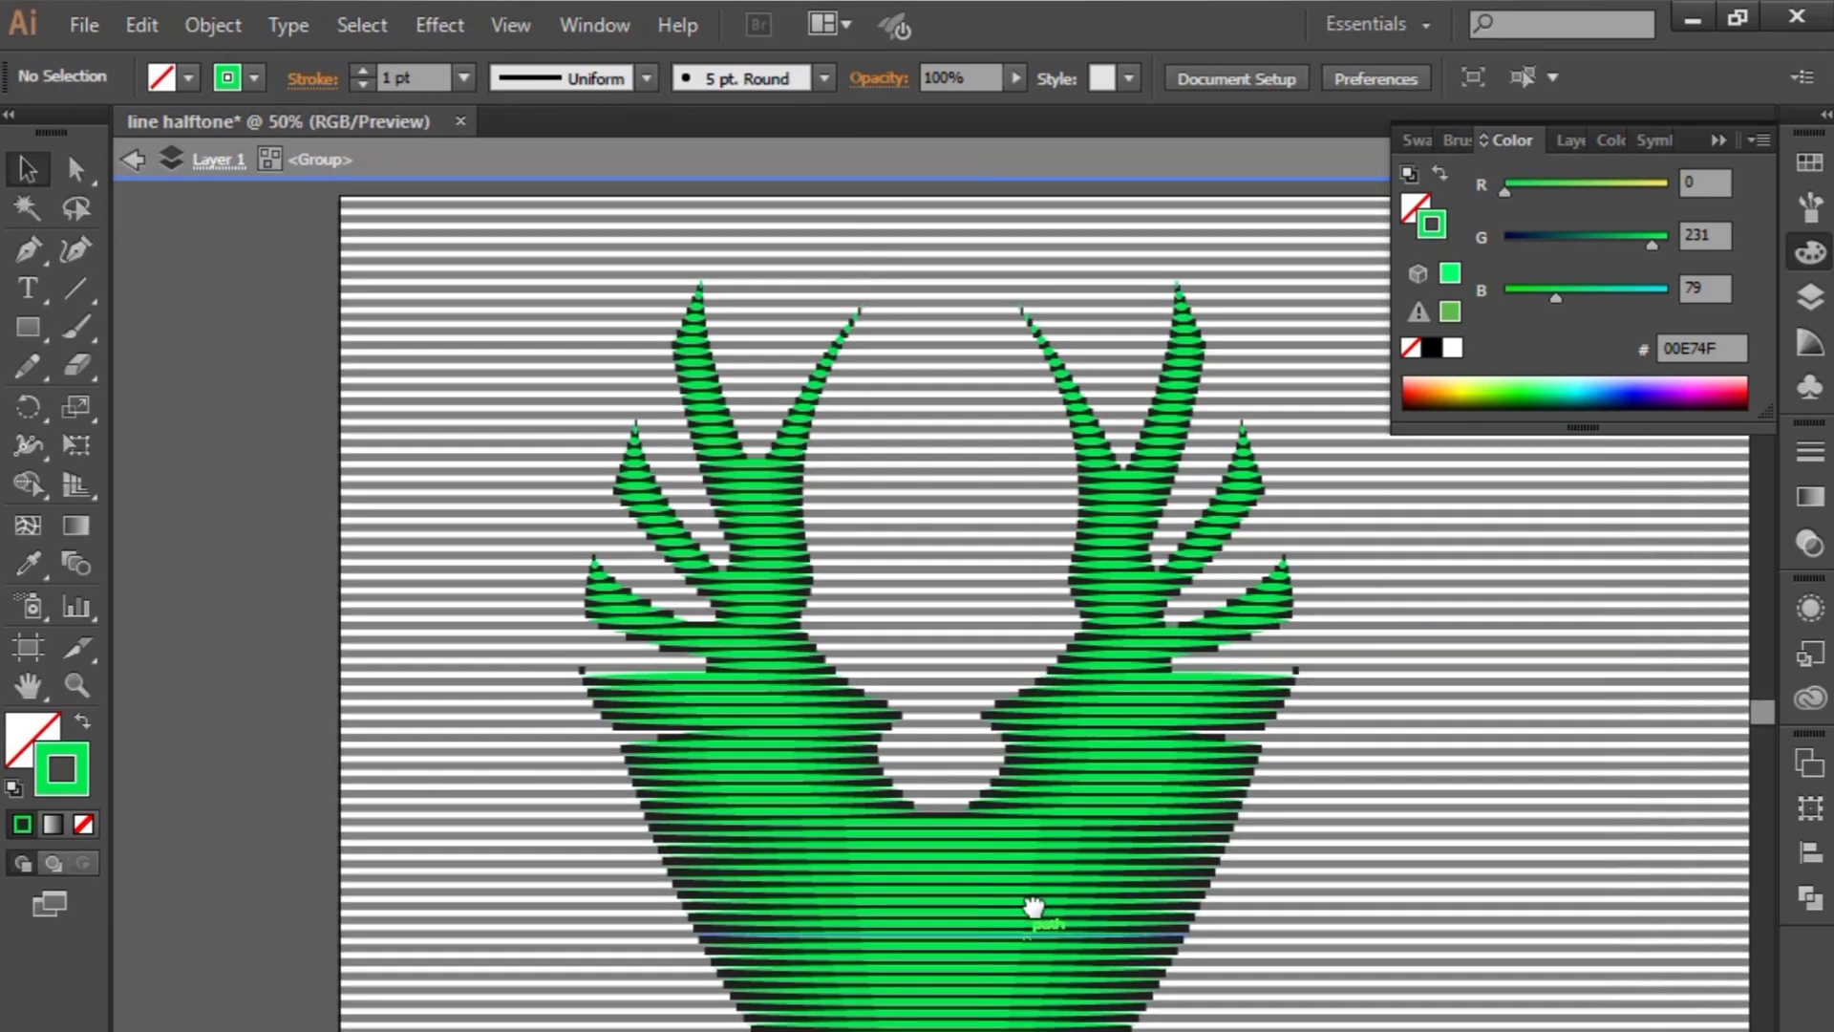
left_click(1073, 880)
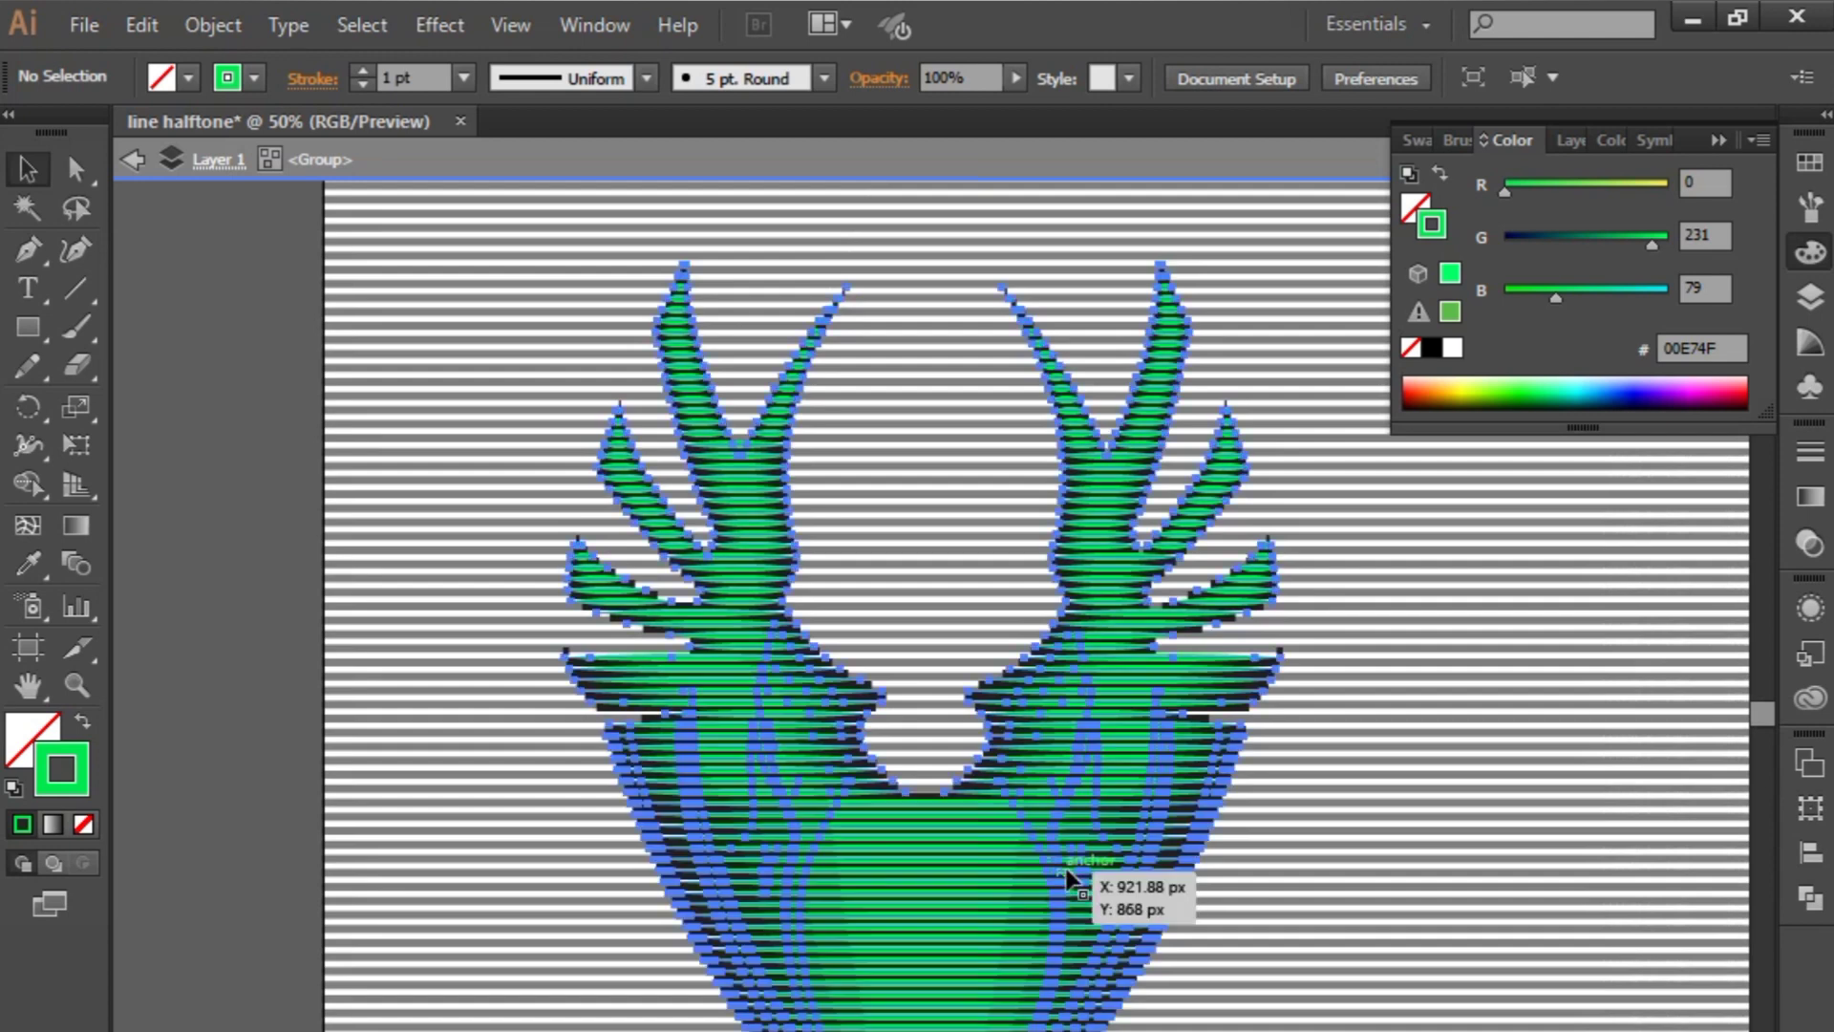
left_click(463, 77)
left_click(495, 535)
left_click(295, 467)
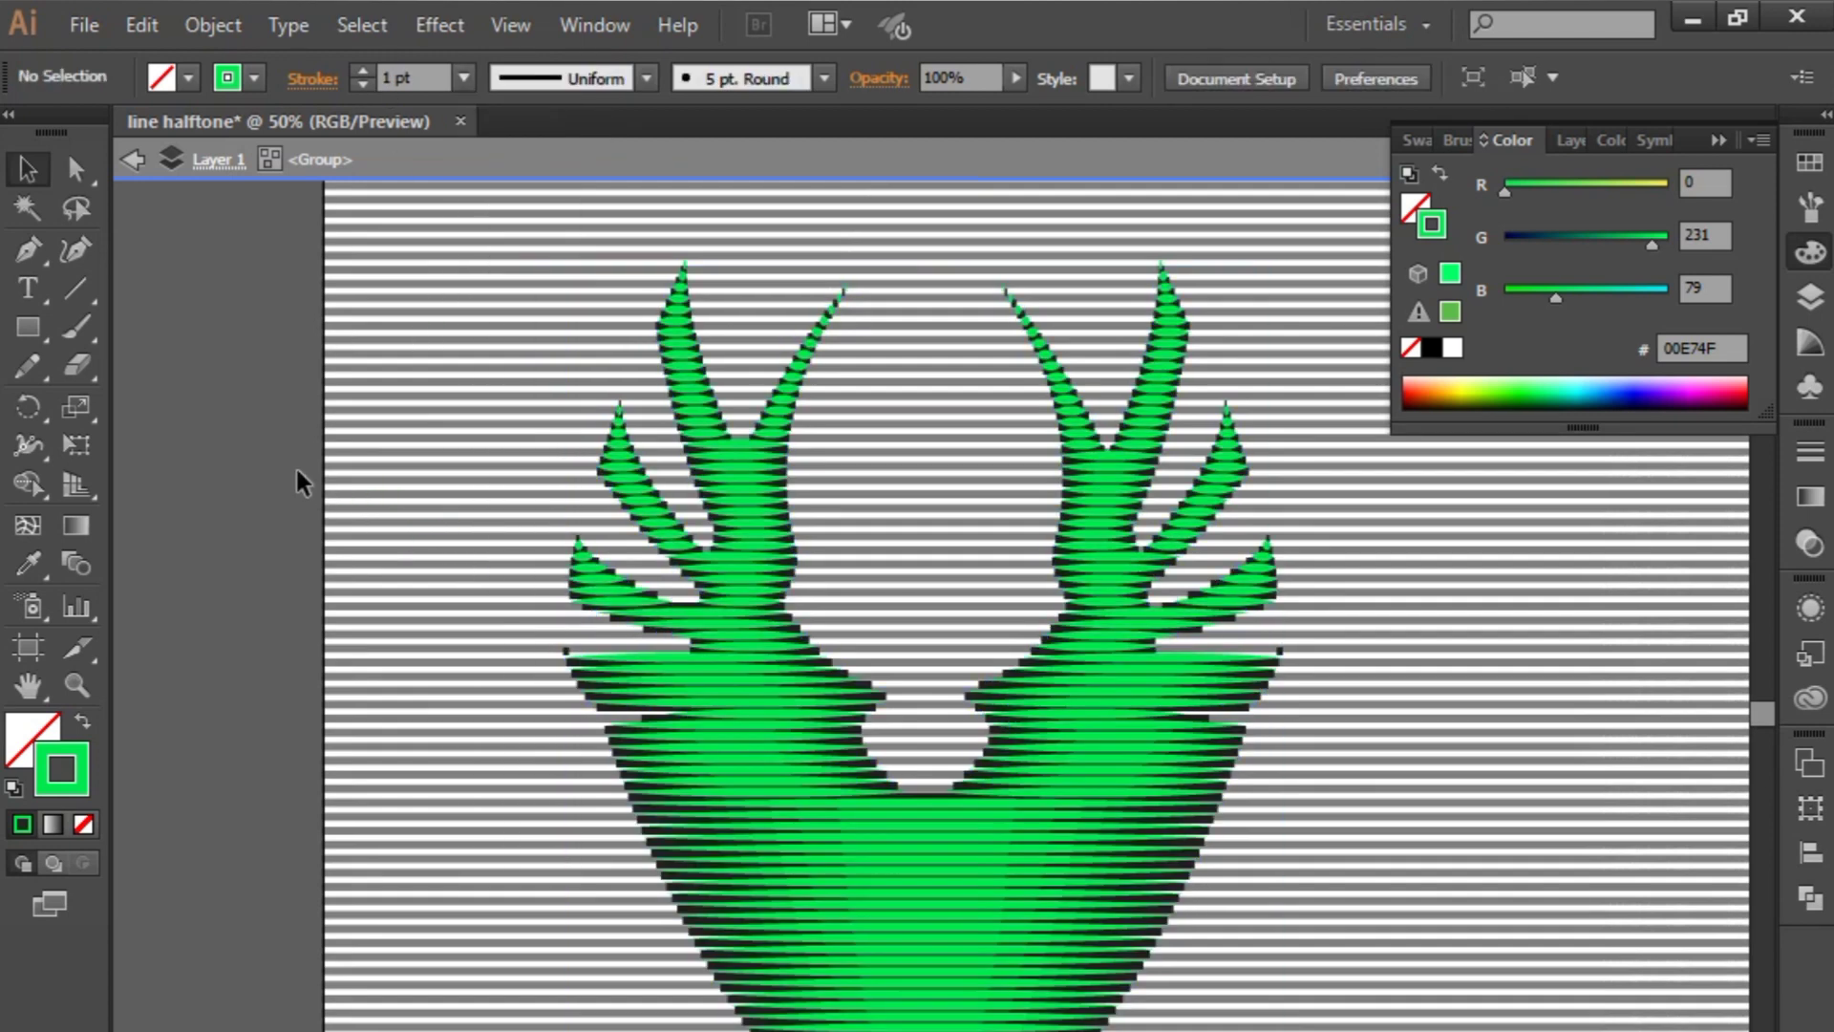
- Change the emblem lines' stroke color to light green 2EFF87 and leave isolation mode
left_click(765, 688)
mouse_move(1630, 381)
left_mouse_down()
mouse_move(1645, 379)
mouse_move(1519, 379)
left_mouse_up()
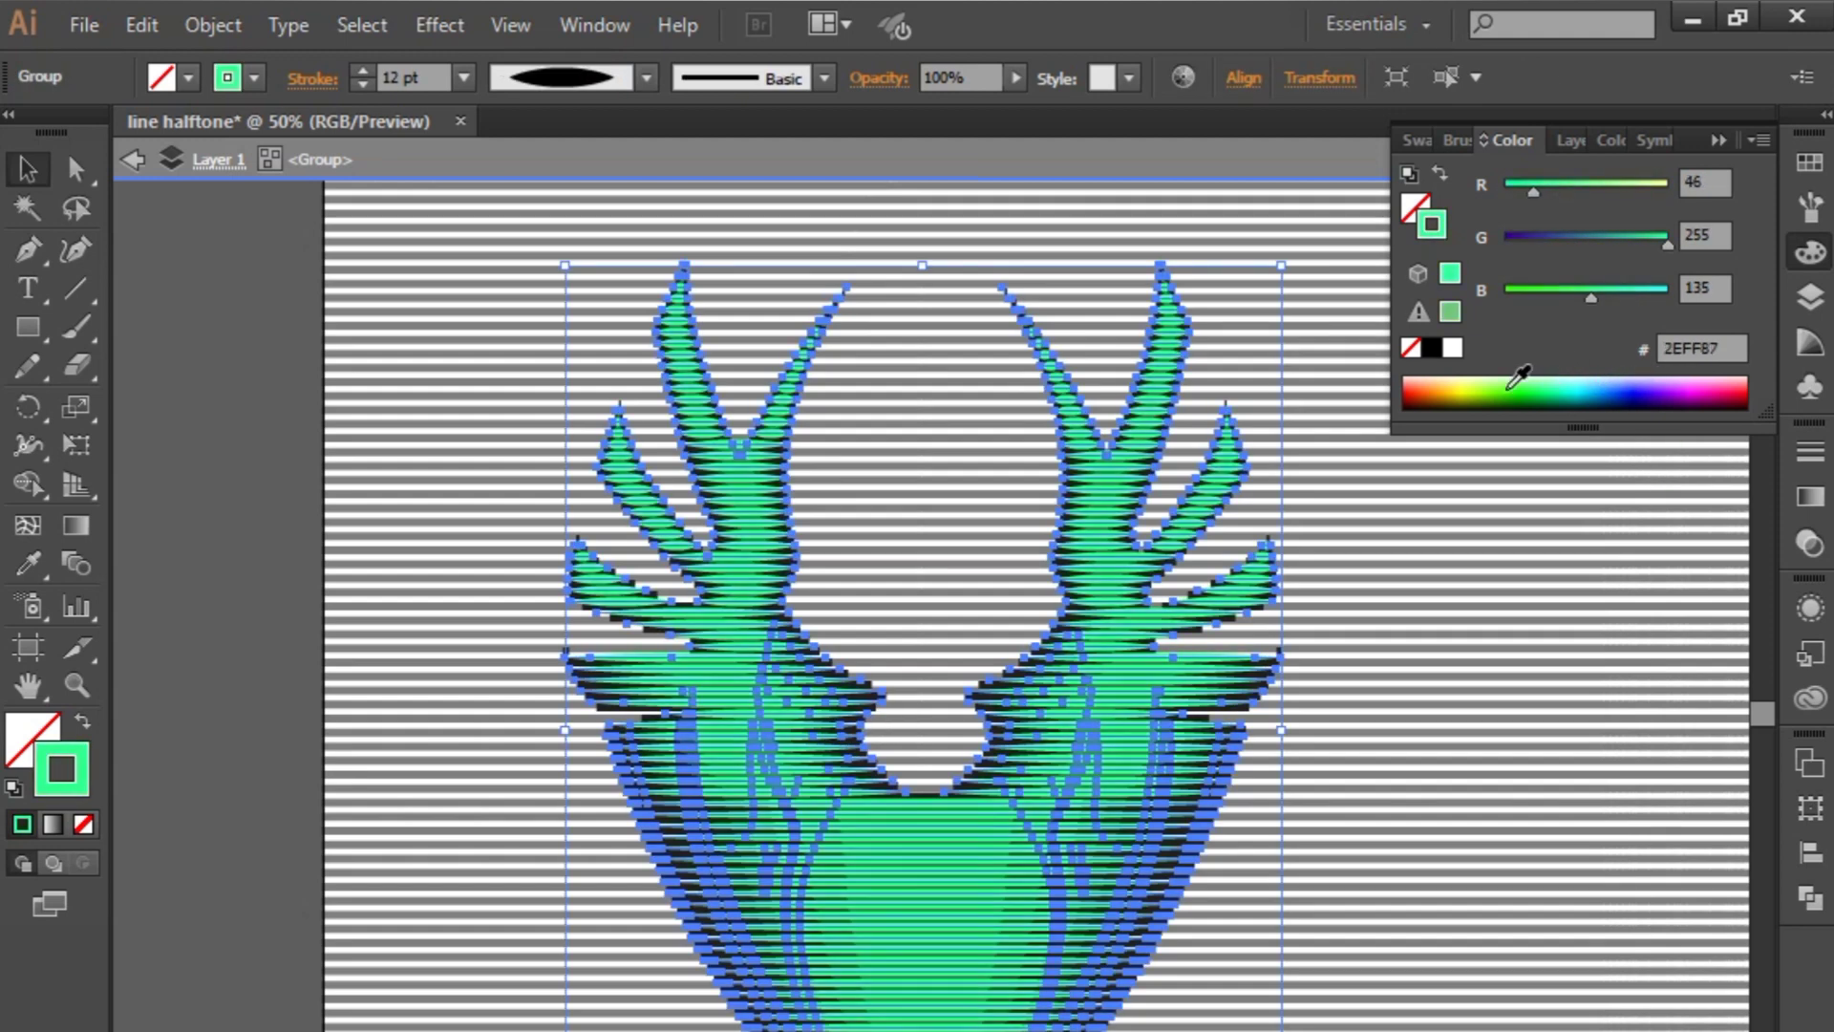
left_click(170, 287)
scroll(398, 541, "down", 3)
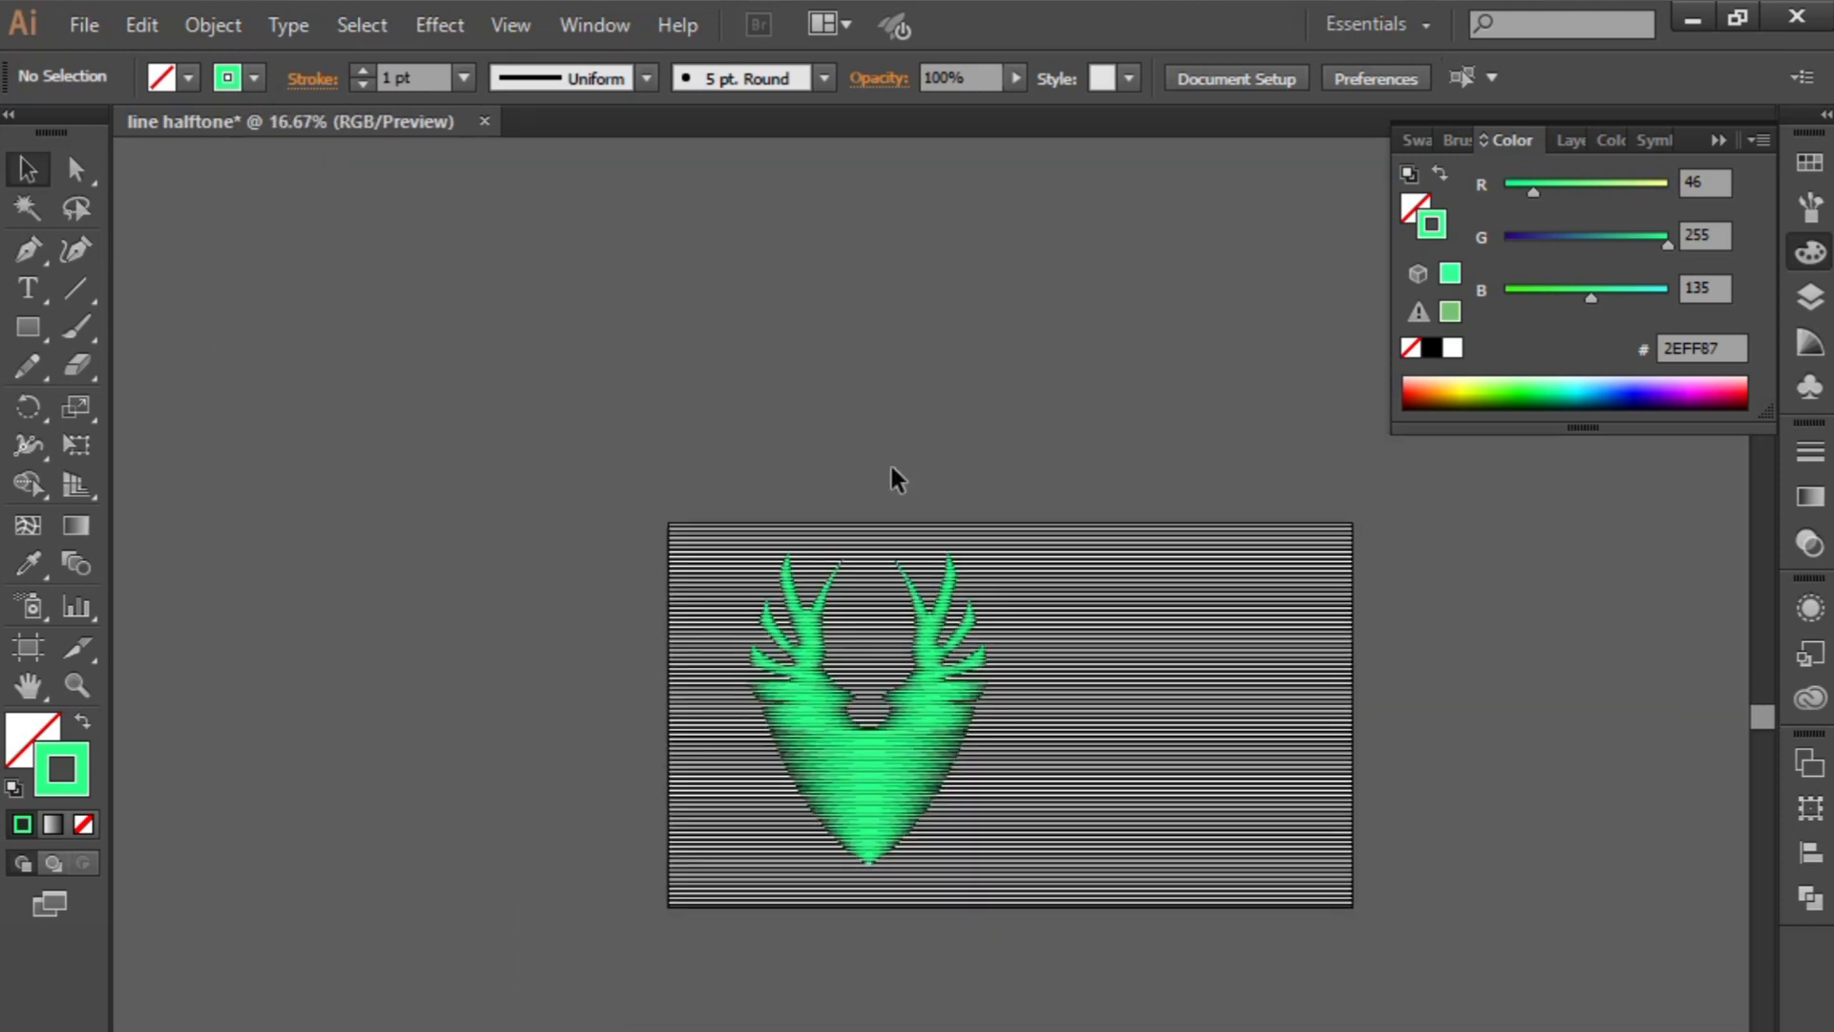
- Enlarge the whole emblem slightly and position it at the left side of the lined artboard
left_click(915, 757)
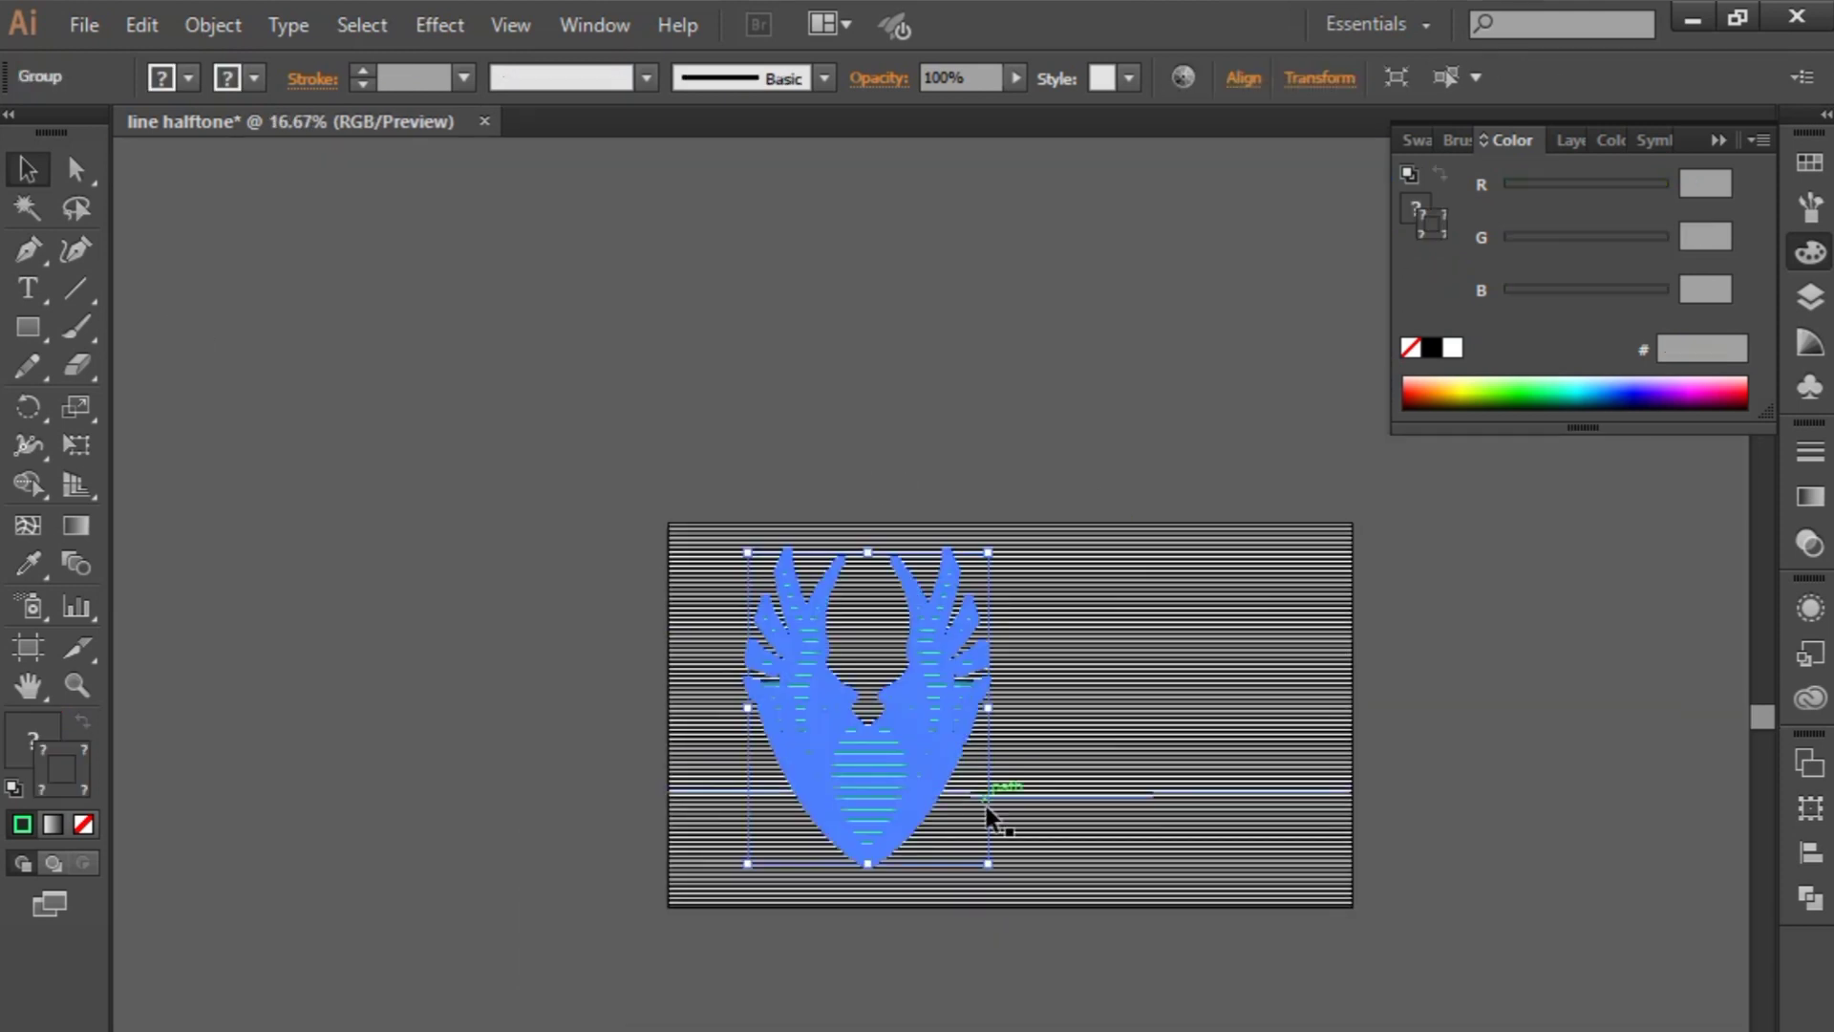
left_click_drag(987, 863, 879, 851)
left_click(903, 485)
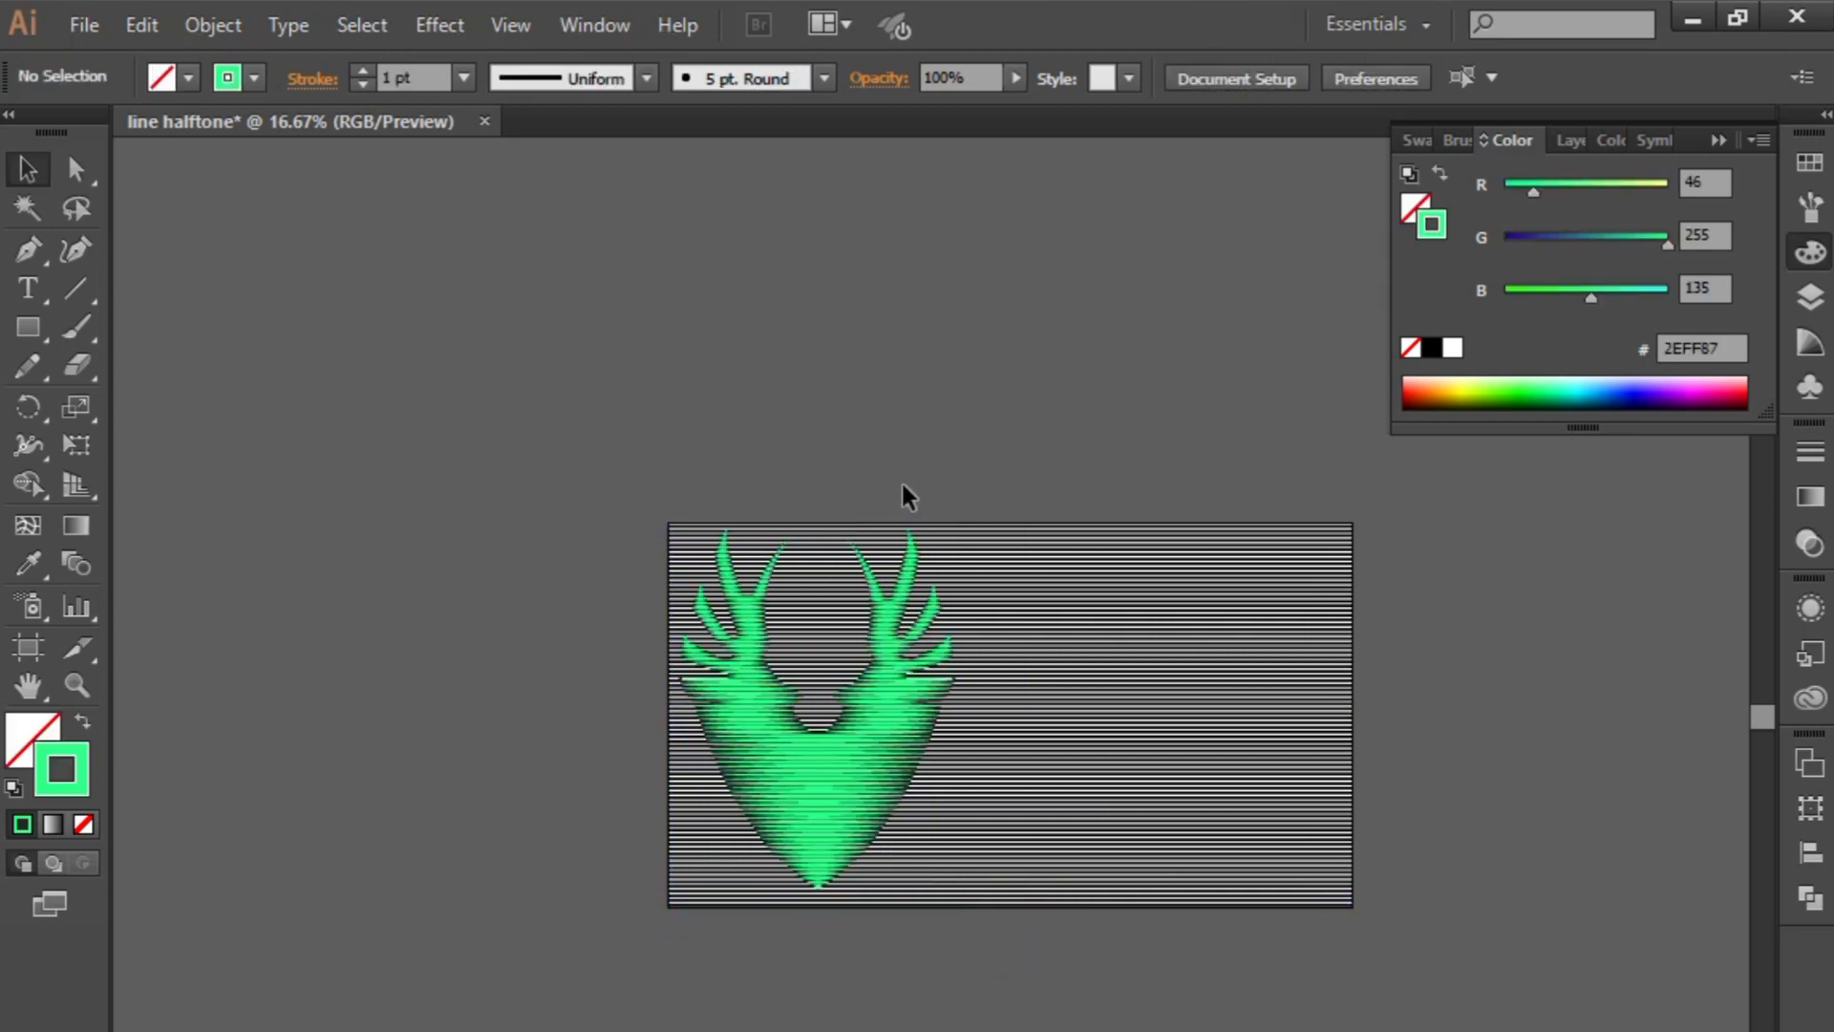
left_click_drag(865, 750, 871, 757)
left_click(985, 406)
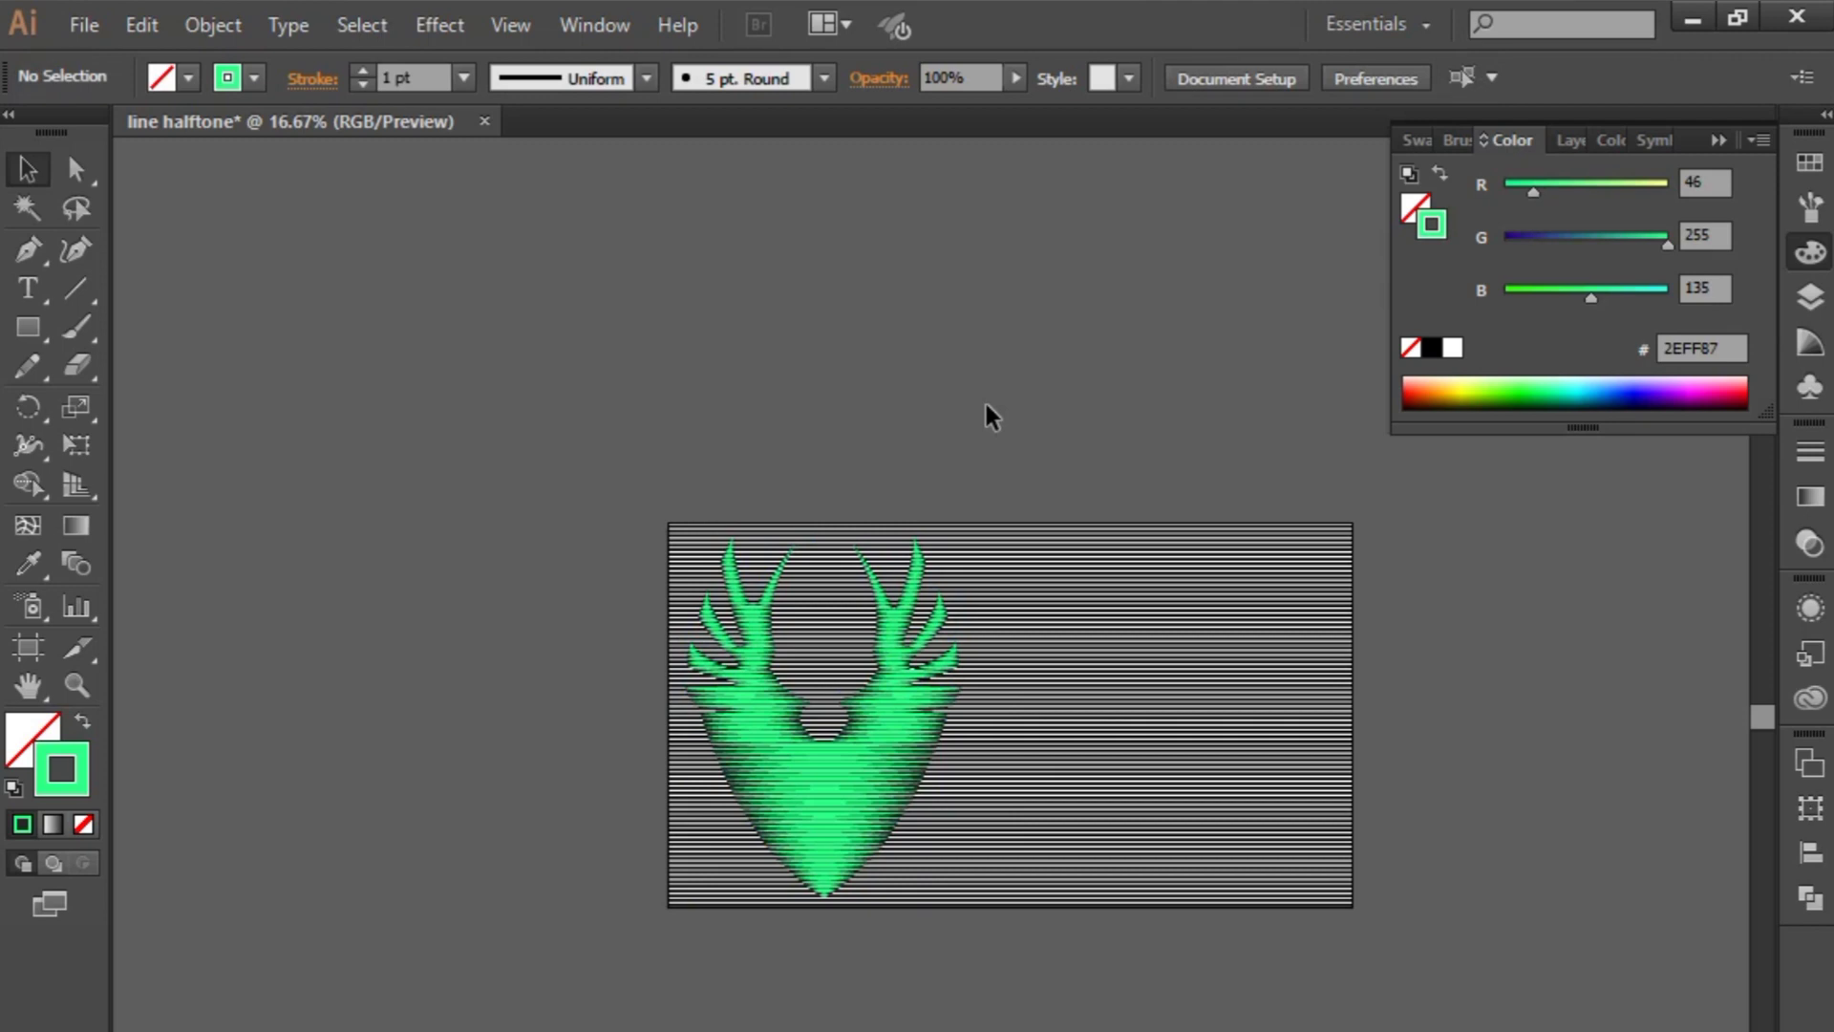